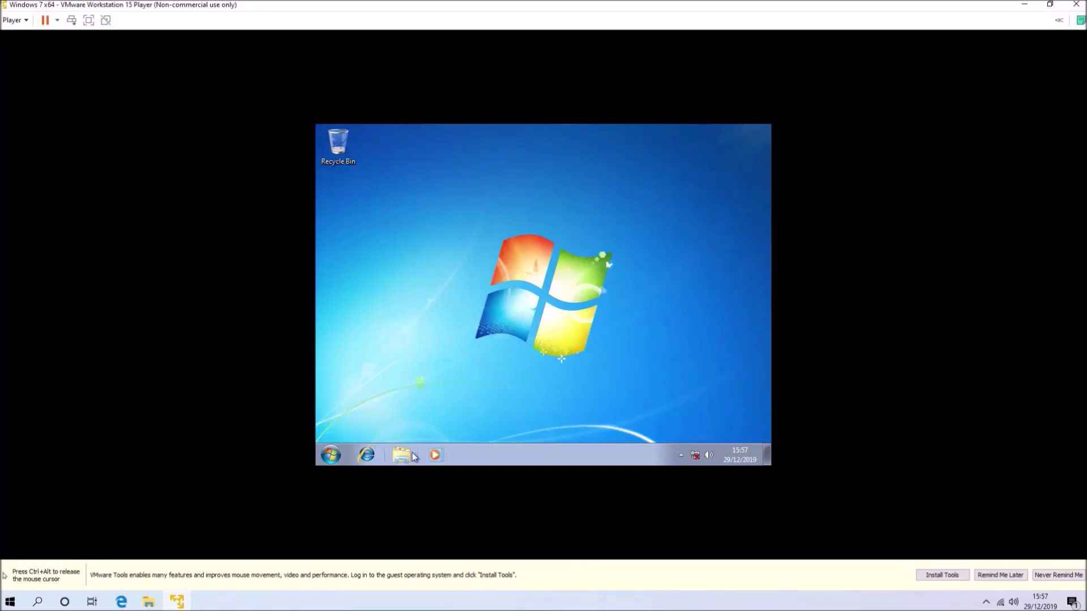
# Review the guest's installed Windows updates in Control Panel, then close the window.
pyautogui.click(331, 455)
pyautogui.click(505, 307)
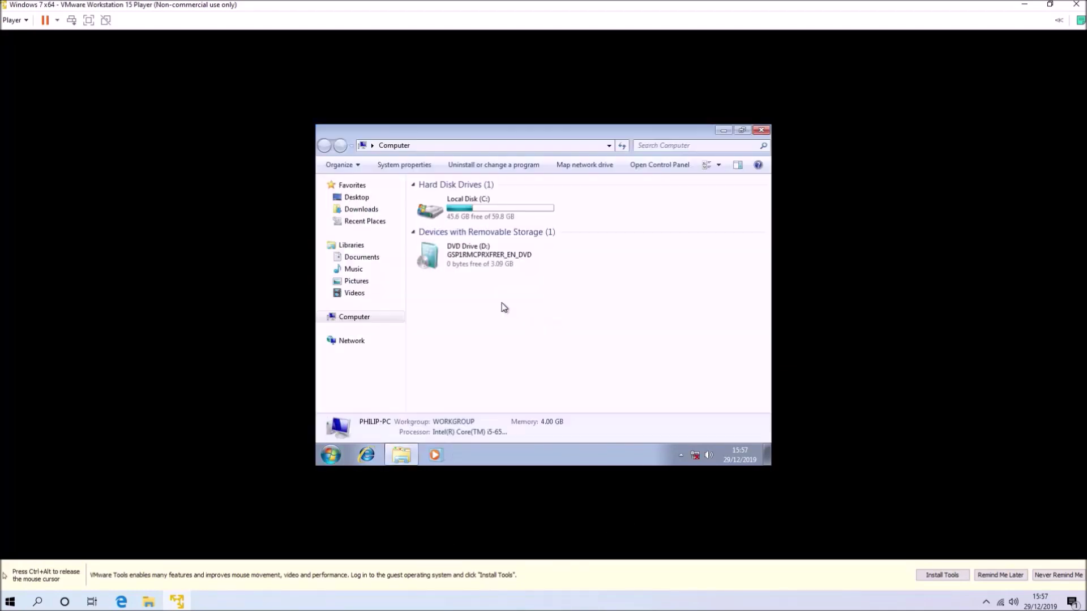
pyautogui.click(497, 167)
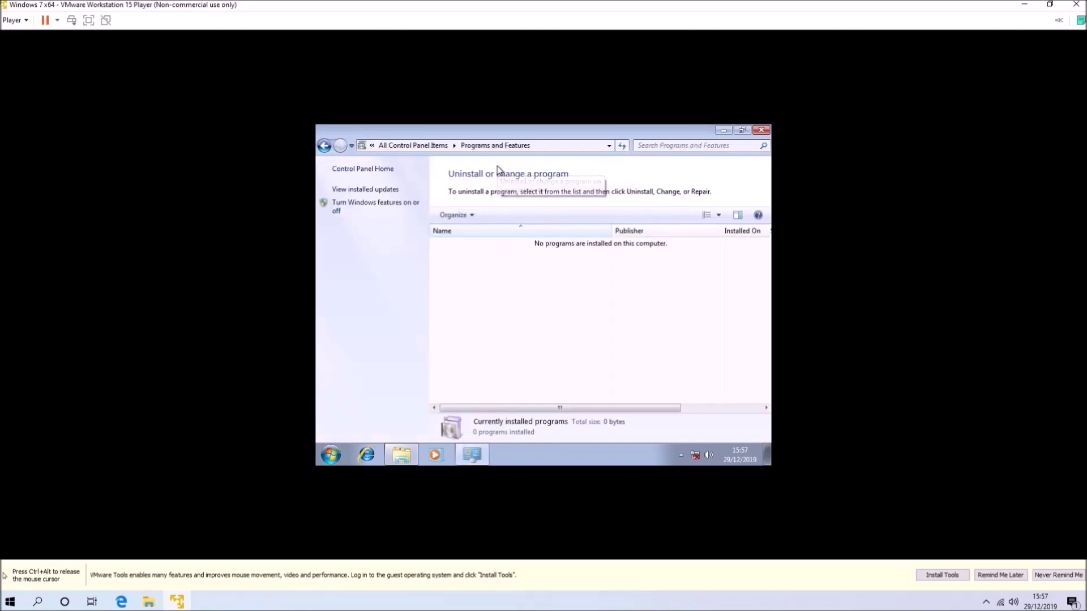
pyautogui.click(353, 191)
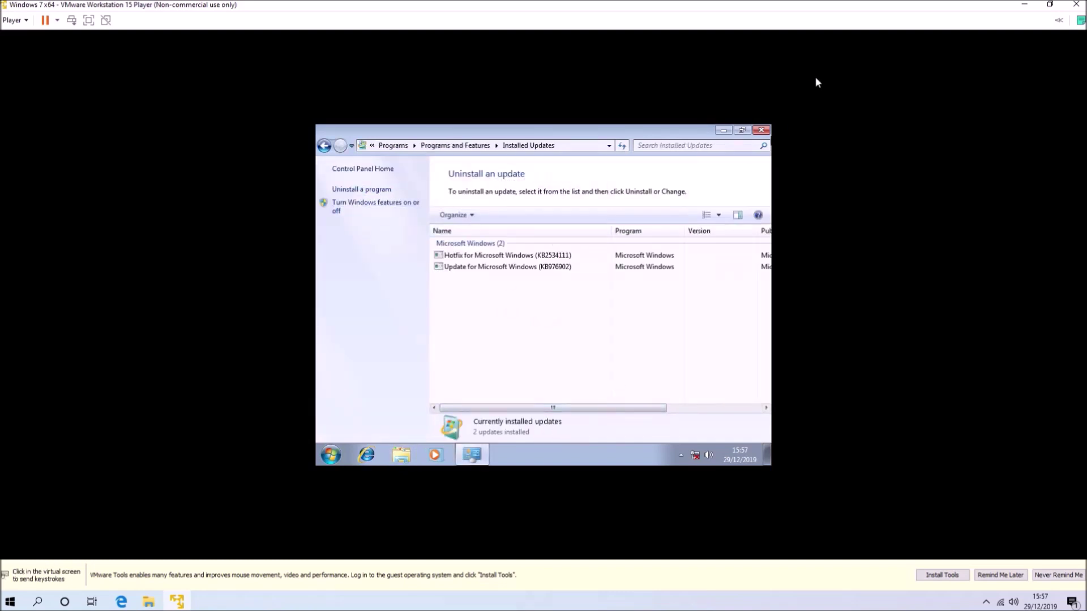
pyautogui.click(762, 130)
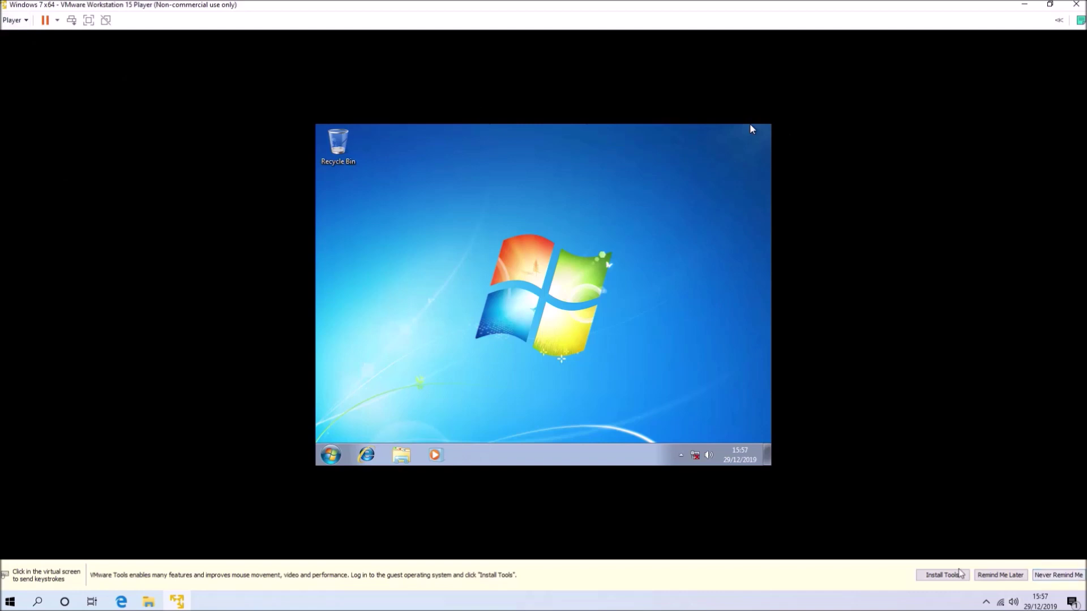
# Install VMware Tools via setup64.exe with the default setup type and restart the guest.
pyautogui.click(944, 575)
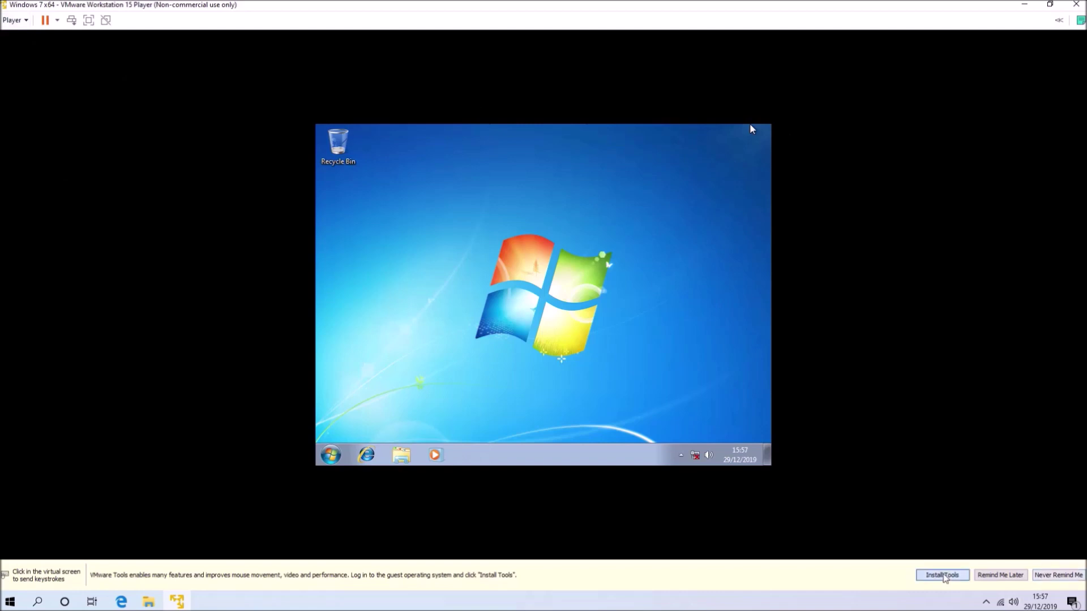
pyautogui.click(767, 521)
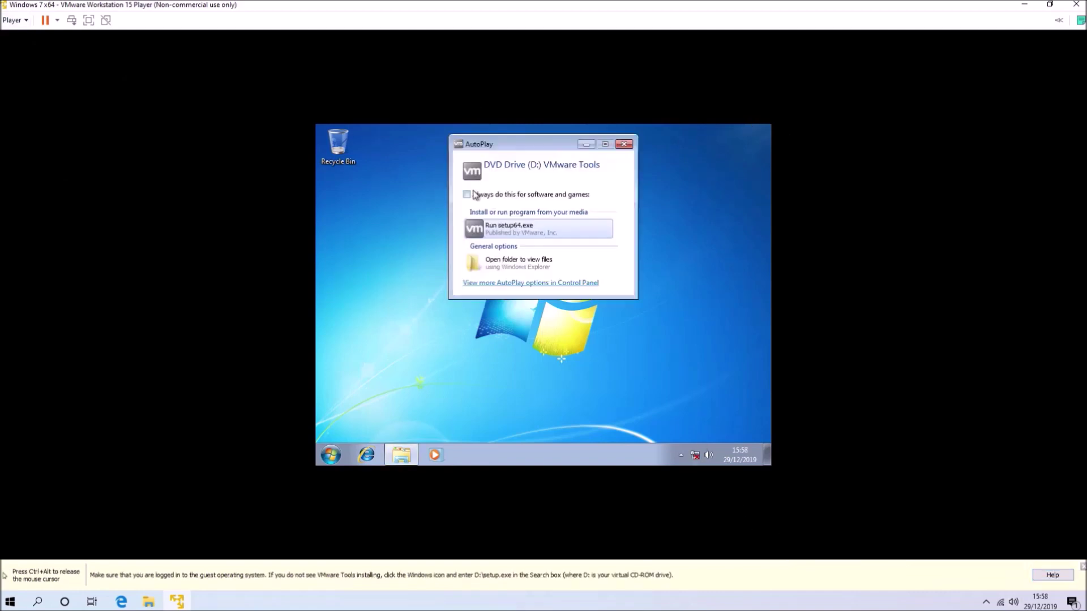
pyautogui.click(505, 229)
pyautogui.click(601, 232)
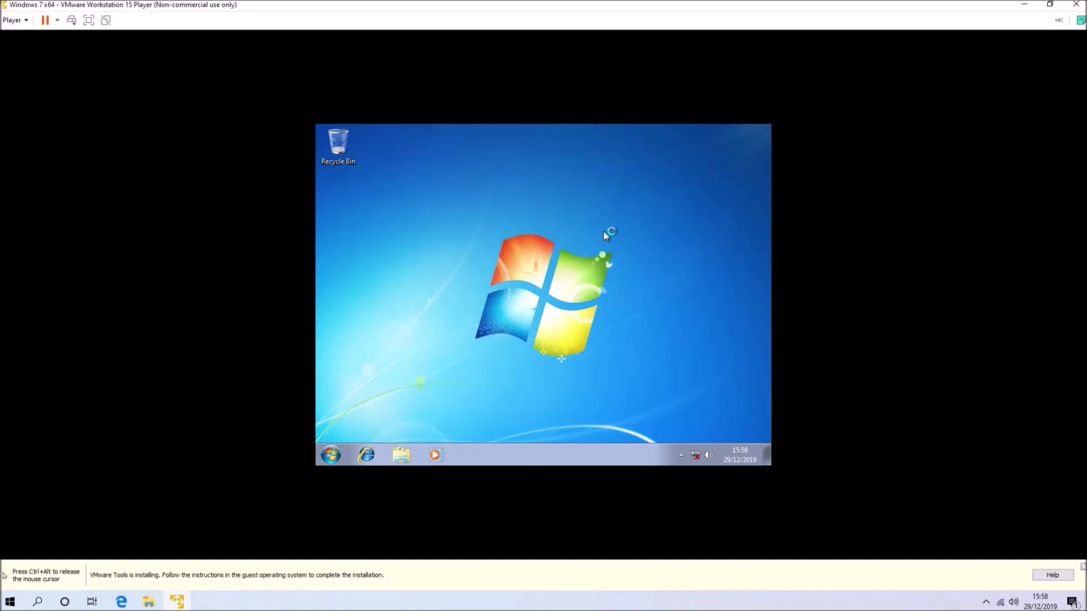
pyautogui.click(598, 377)
pyautogui.click(599, 379)
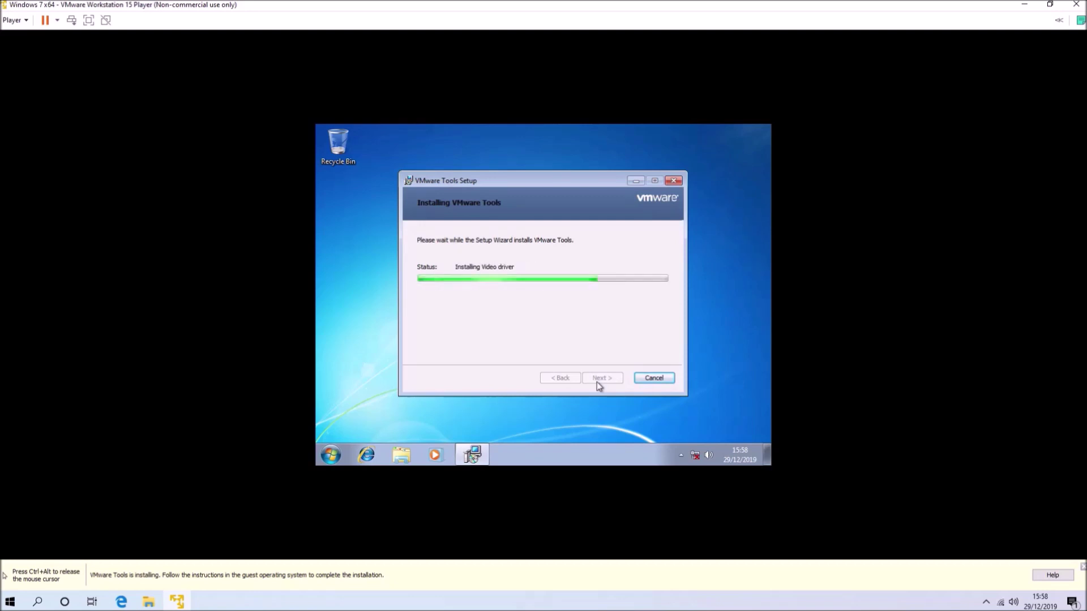
pyautogui.click(599, 379)
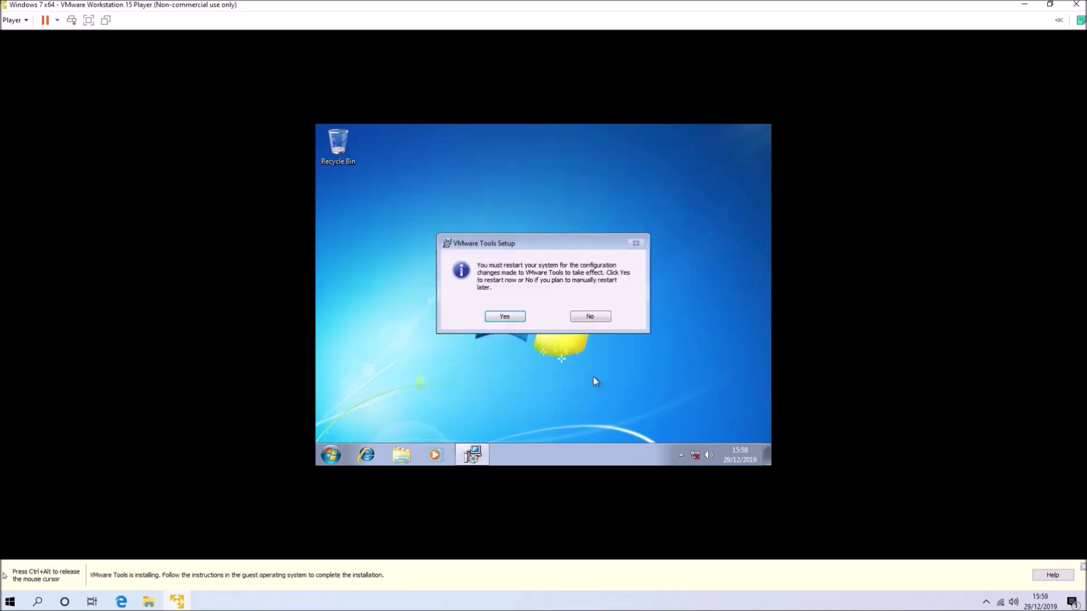
pyautogui.click(518, 318)
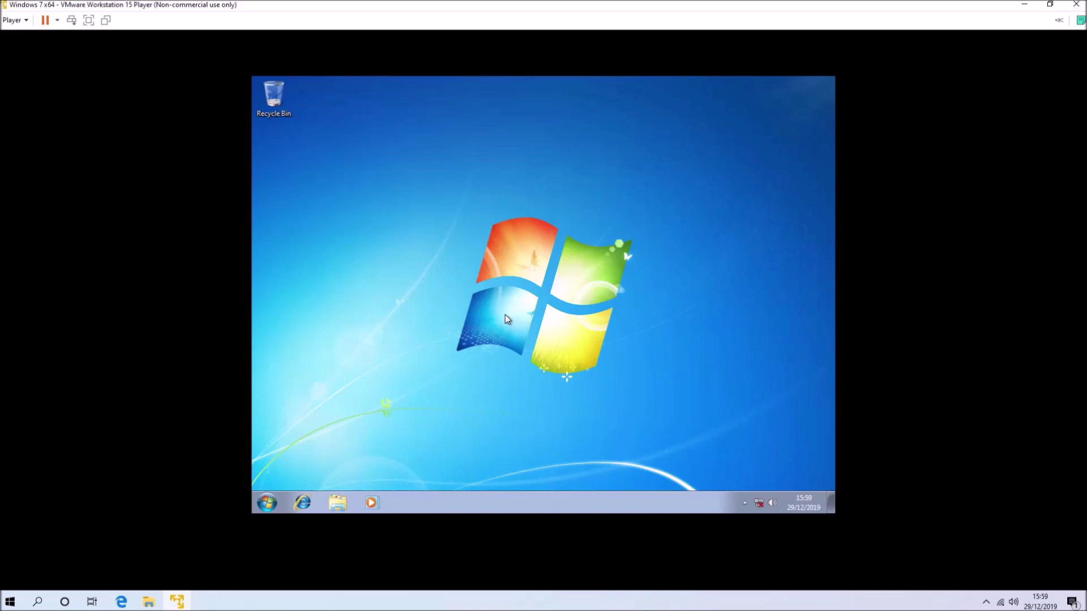
# Make the guest fill the player window and go to Power Options in Control Panel.
pyautogui.doubleClick(499, 4)
pyautogui.doubleClick(500, 7)
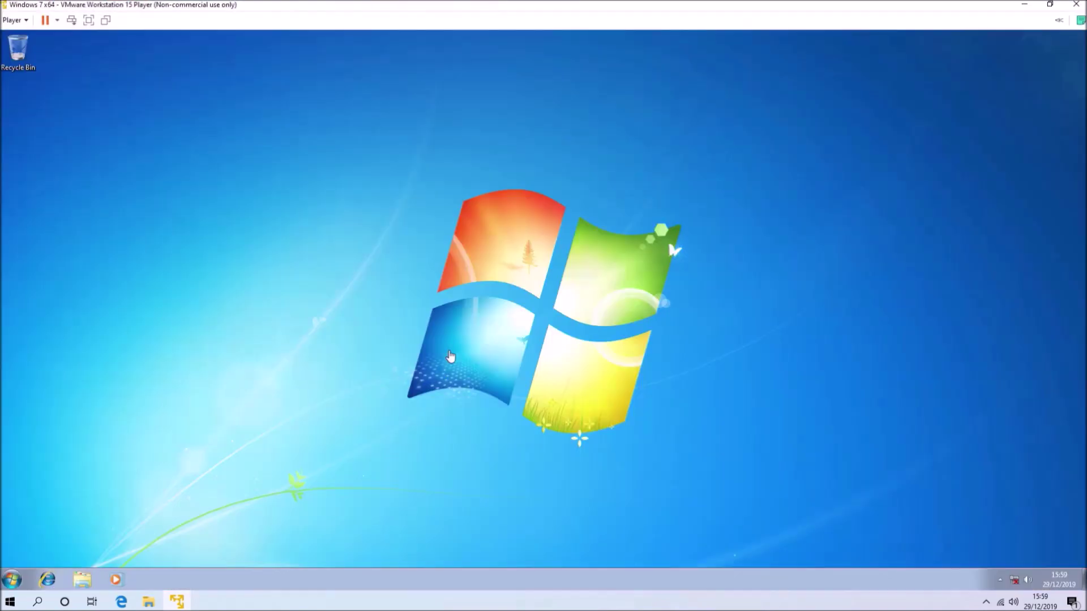
pyautogui.press('super')
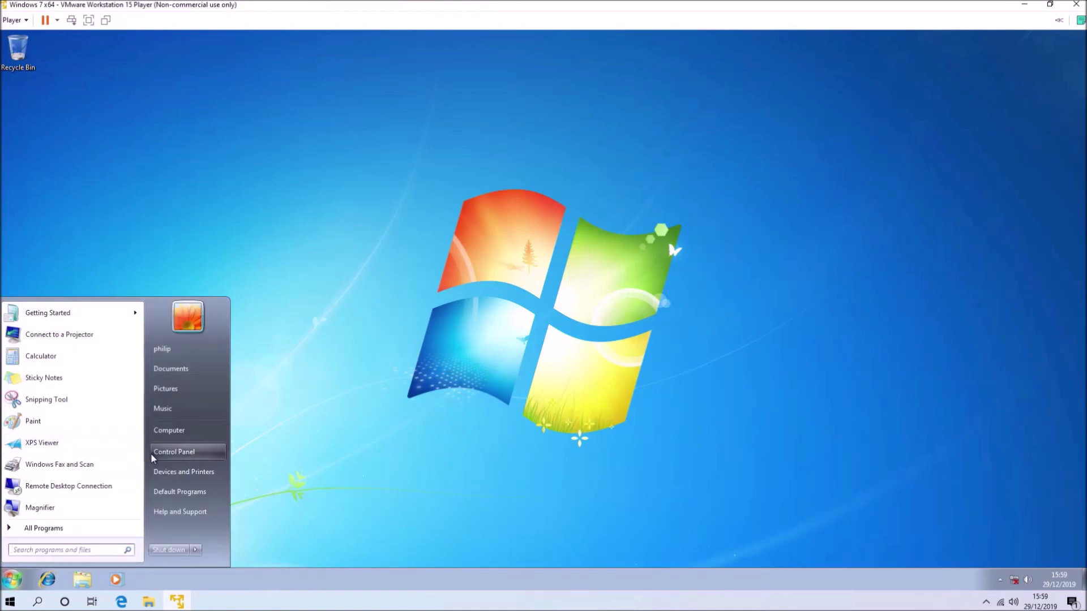
pyautogui.click(159, 456)
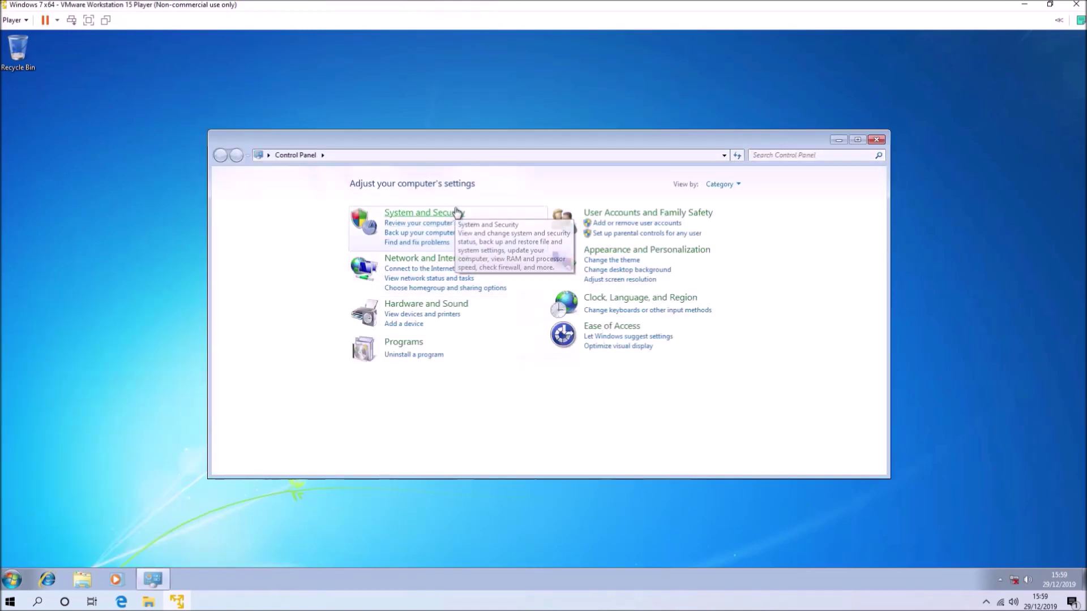
pyautogui.click(450, 212)
pyautogui.click(396, 309)
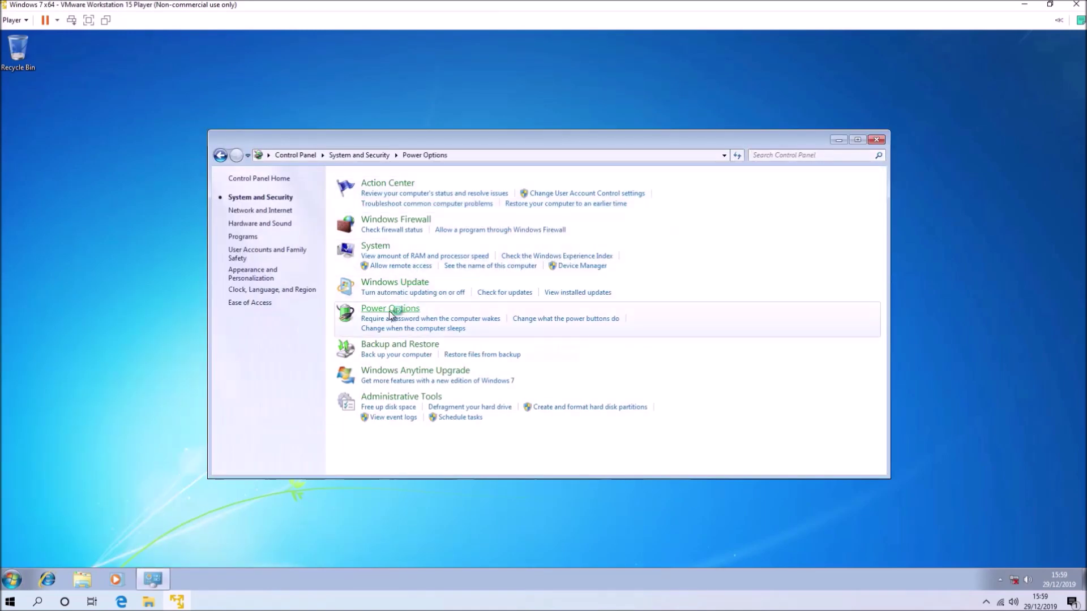
# Set the Balanced plan's display-off and sleep timeouts to Never and save.
pyautogui.click(623, 247)
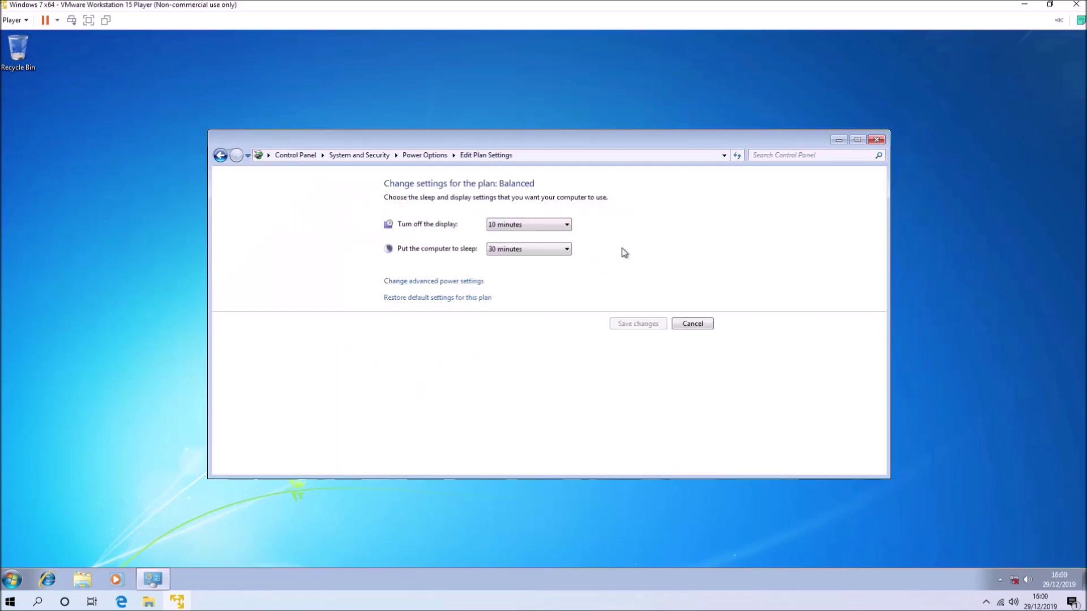
pyautogui.click(533, 229)
pyautogui.click(511, 362)
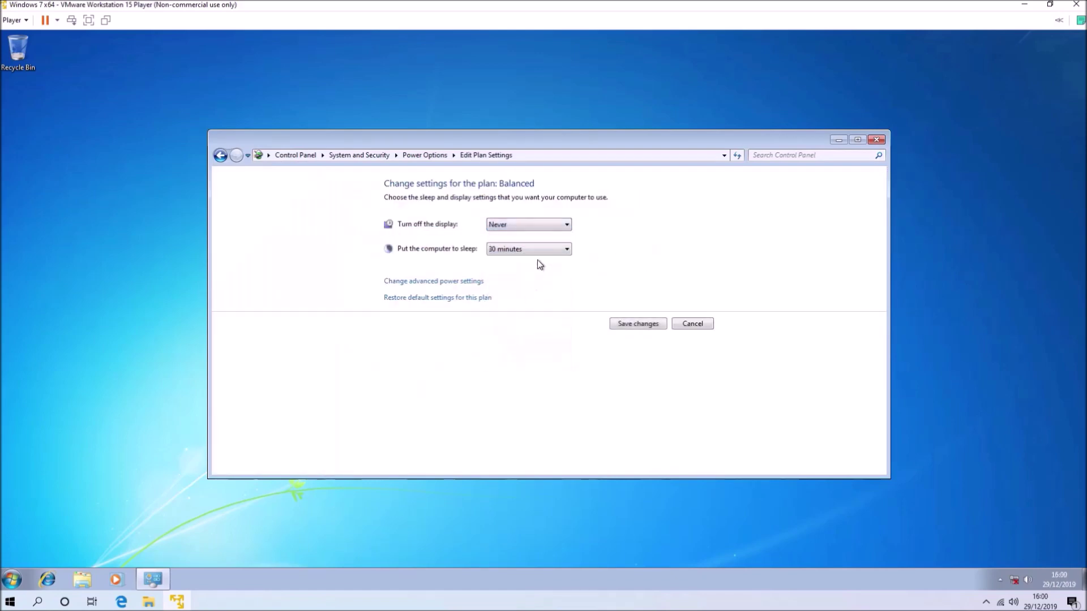
pyautogui.click(537, 250)
pyautogui.click(522, 392)
pyautogui.click(651, 323)
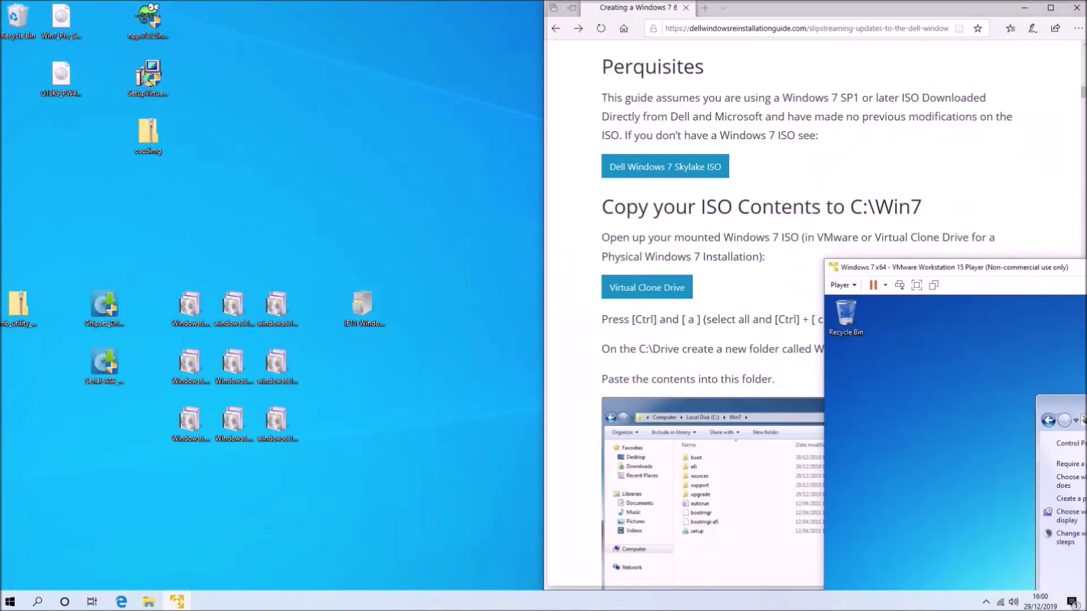
# Dock the VM to the right half, browser on the left, and close the guest's Power Options.
pyautogui.press('super+Right')
pyautogui.click(300, 163)
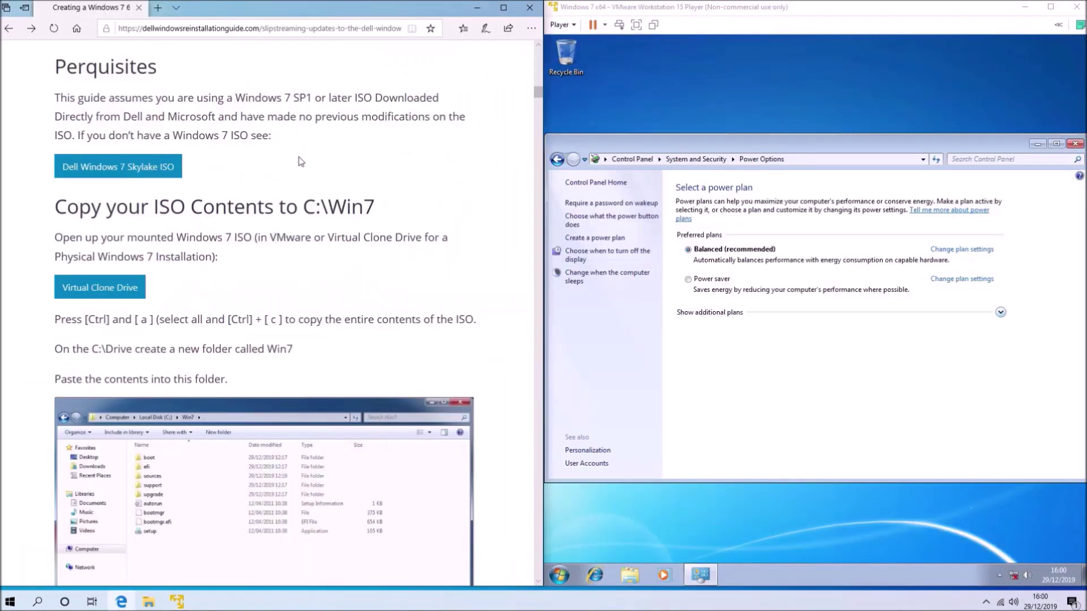
pyautogui.scroll(-20, 366, 253)
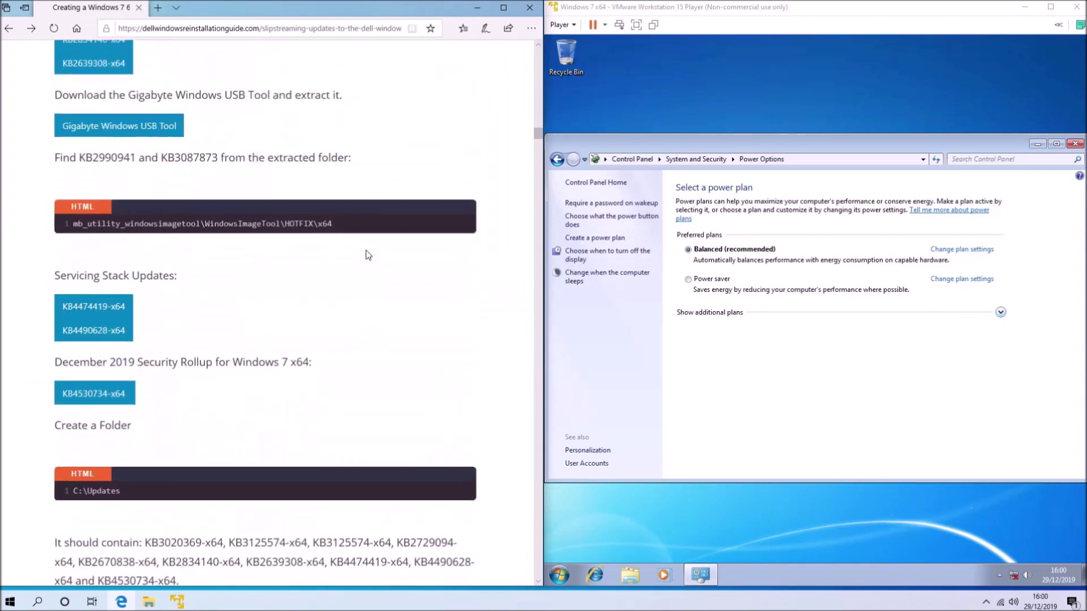
pyautogui.scroll(6, 366, 250)
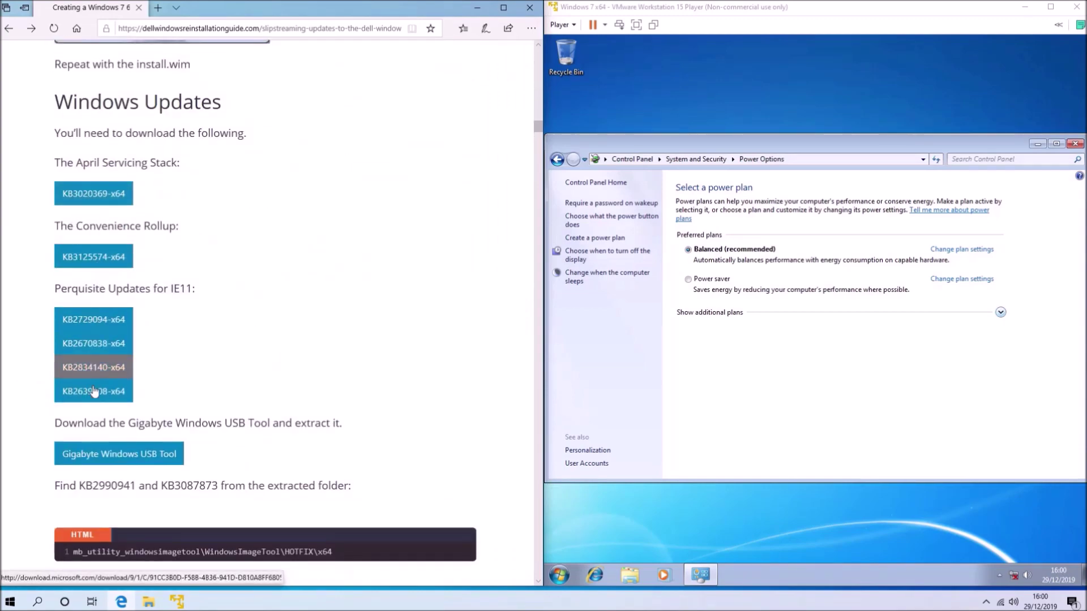
pyautogui.scroll(-10, 94, 391)
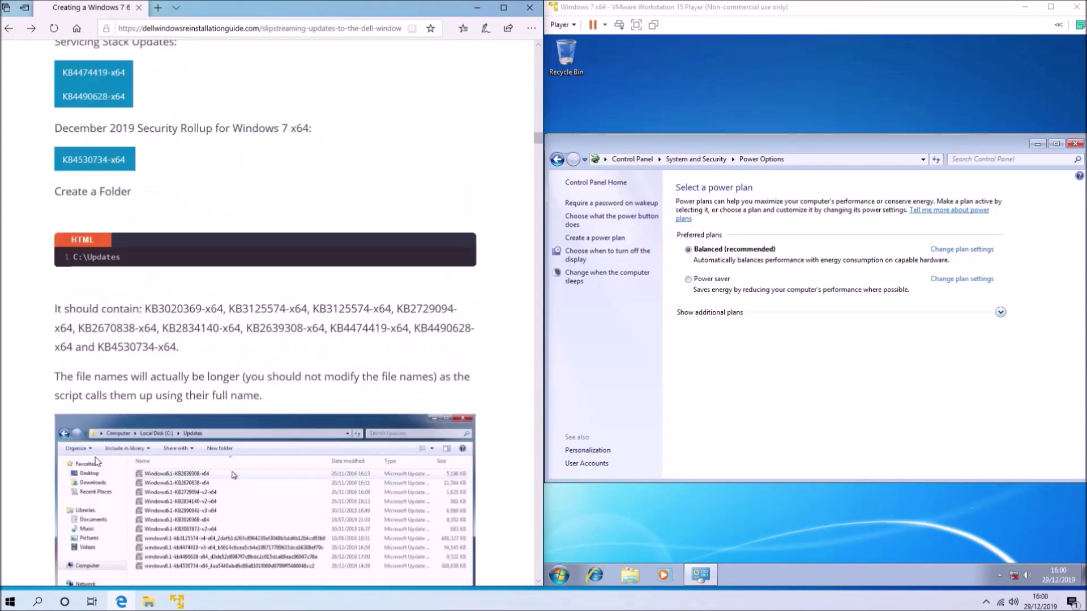
pyautogui.scroll(-5, 95, 461)
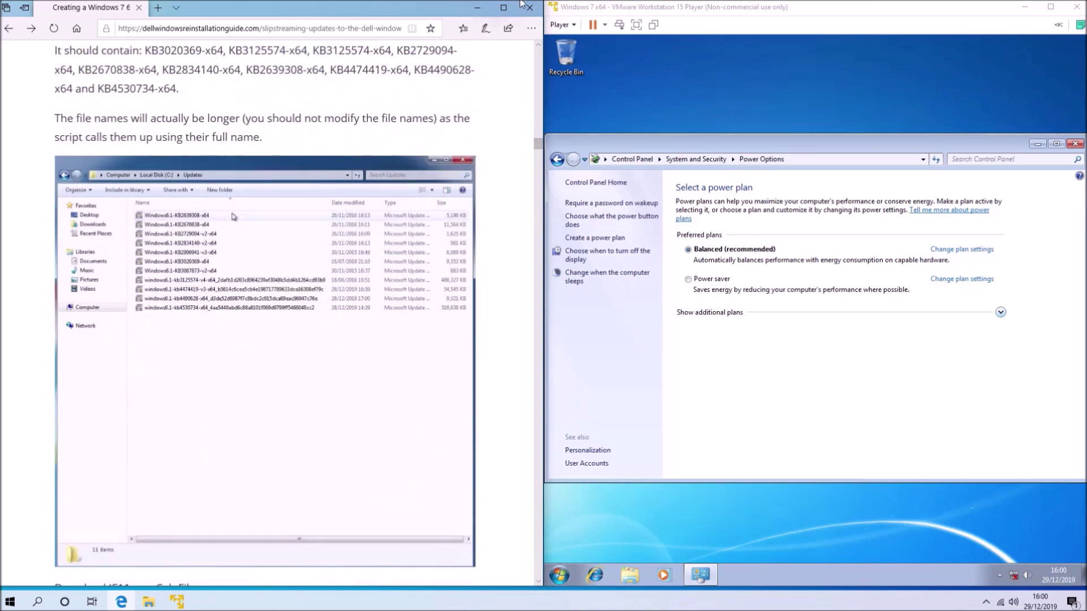
pyautogui.click(1075, 143)
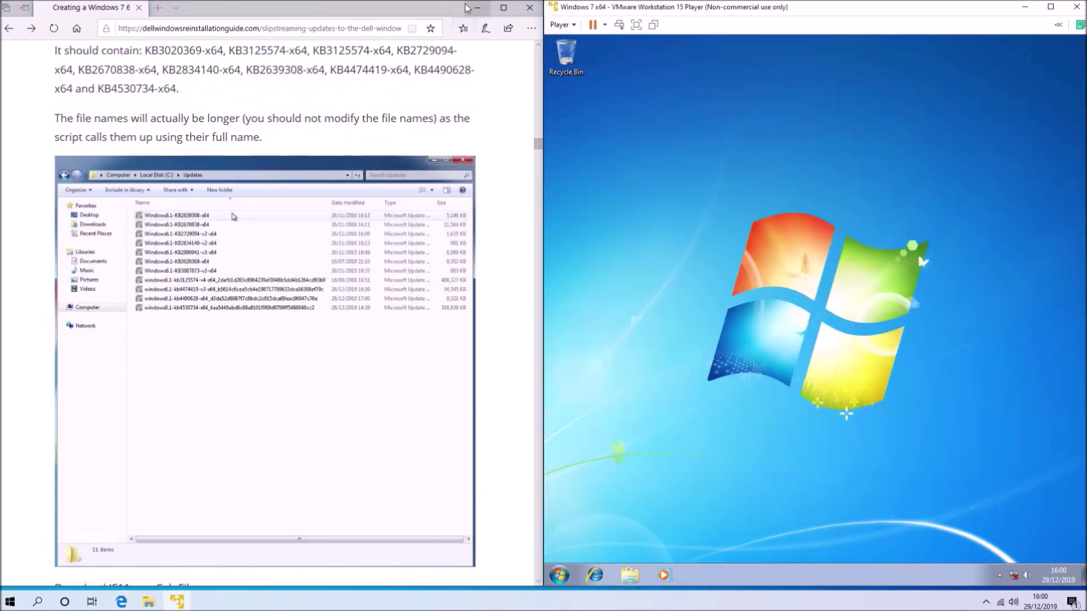
# Scroll the guide down to the HTML box of DISM slipstream commands.
pyautogui.scroll(-5, 482, 146)
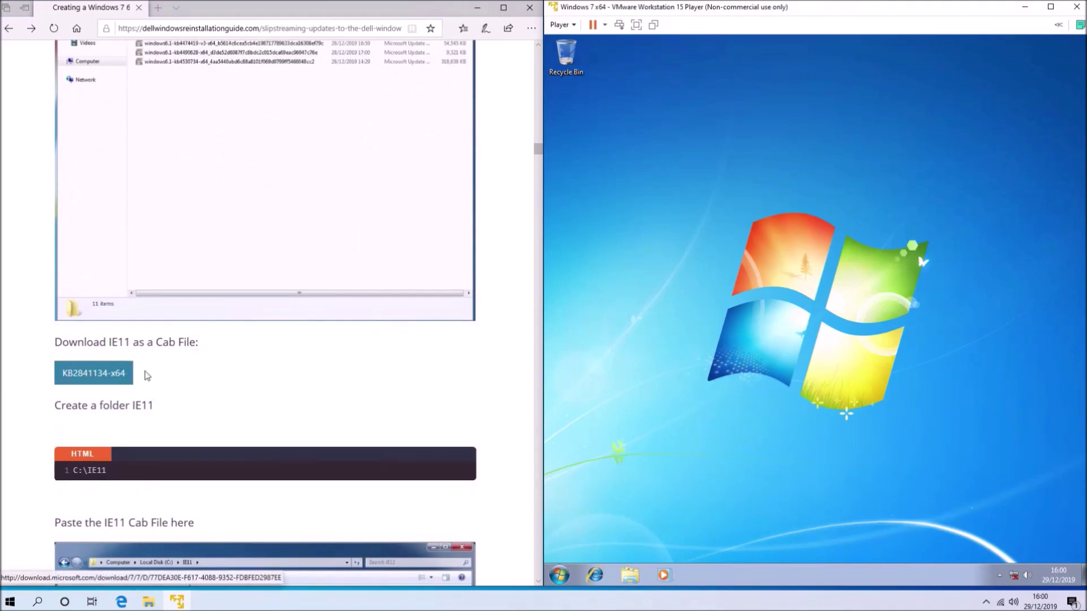
pyautogui.scroll(-9, 146, 376)
pyautogui.scroll(-6, 146, 376)
pyautogui.scroll(-8, 111, 232)
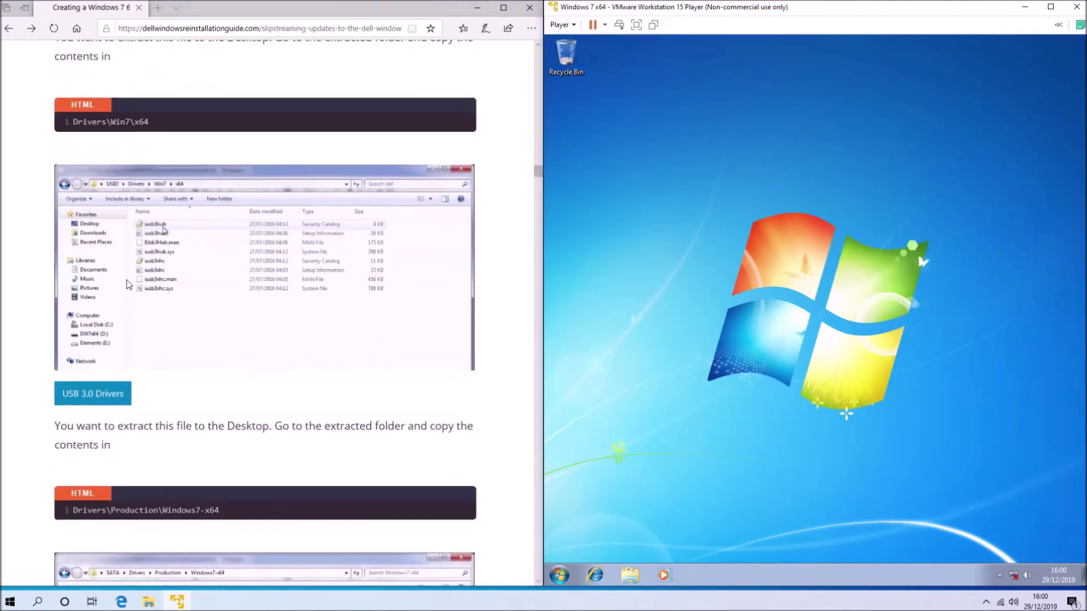
pyautogui.scroll(-12, 116, 255)
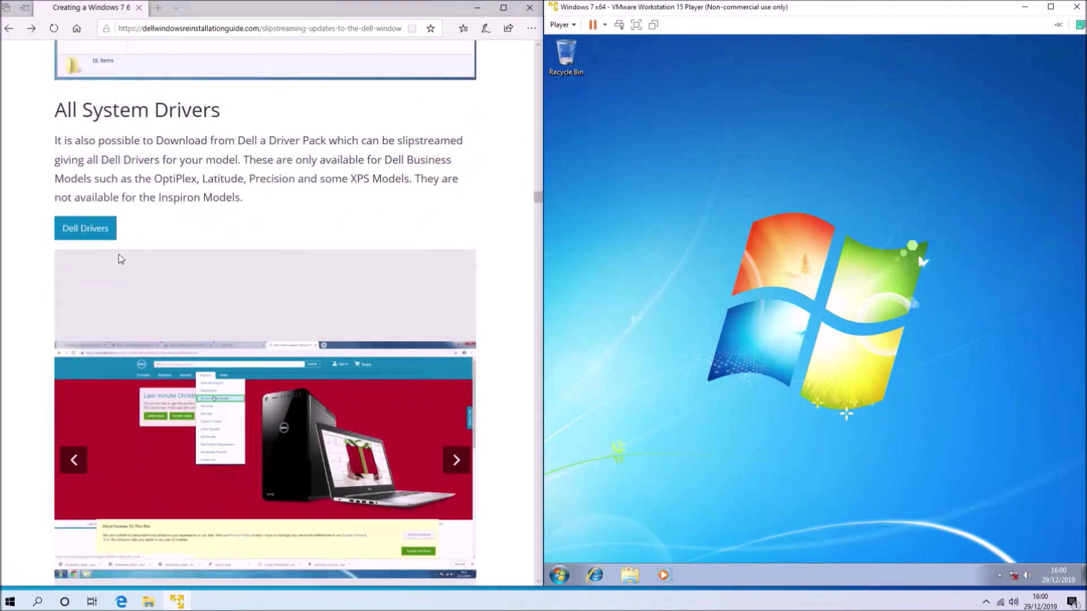
pyautogui.scroll(-15, 120, 259)
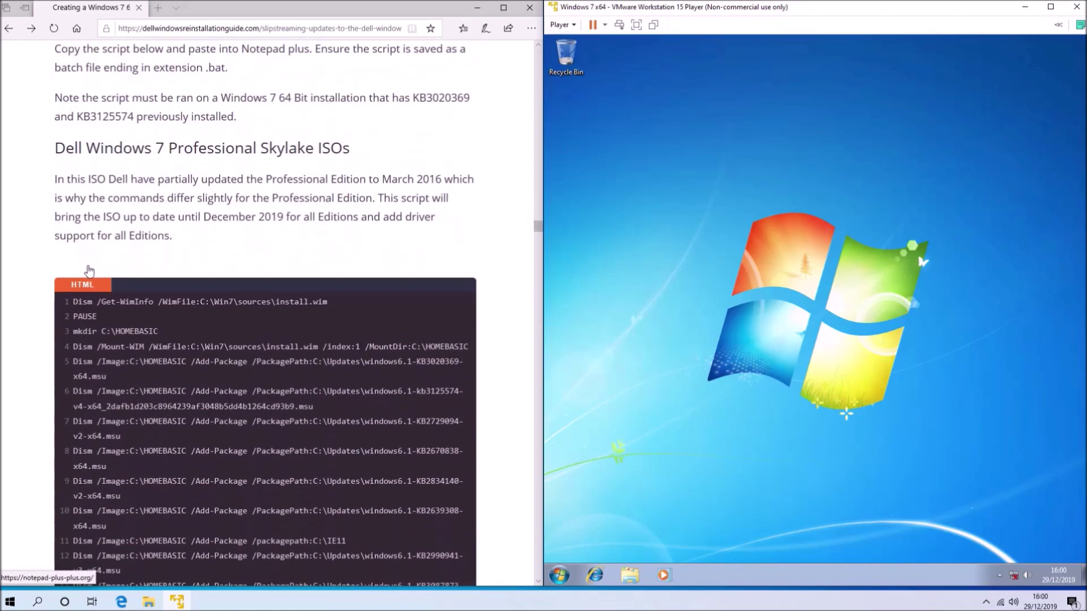
pyautogui.scroll(-15, 87, 271)
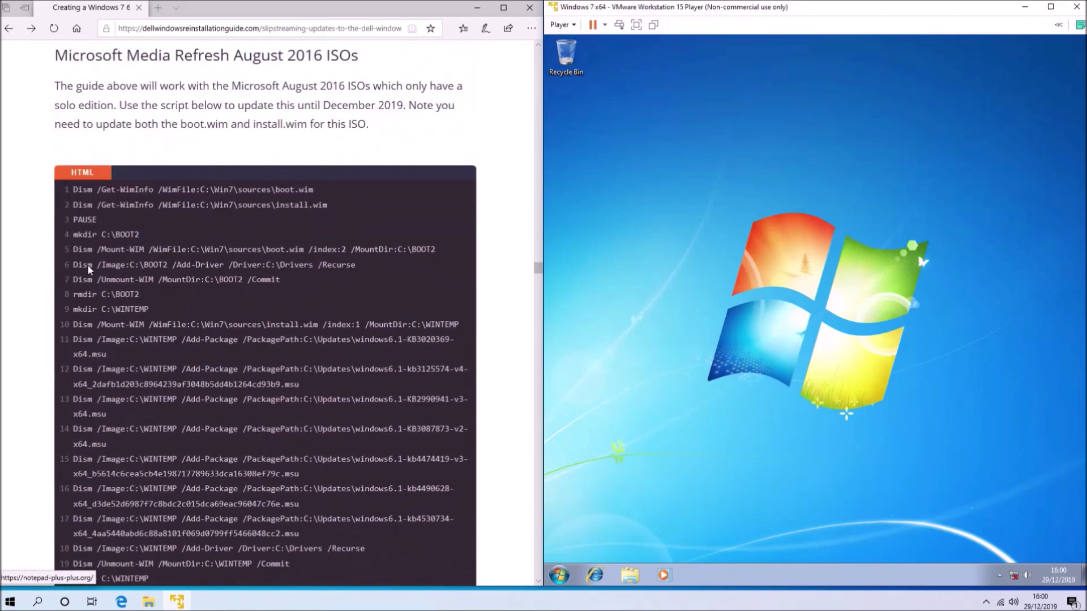
pyautogui.scroll(-4, 88, 270)
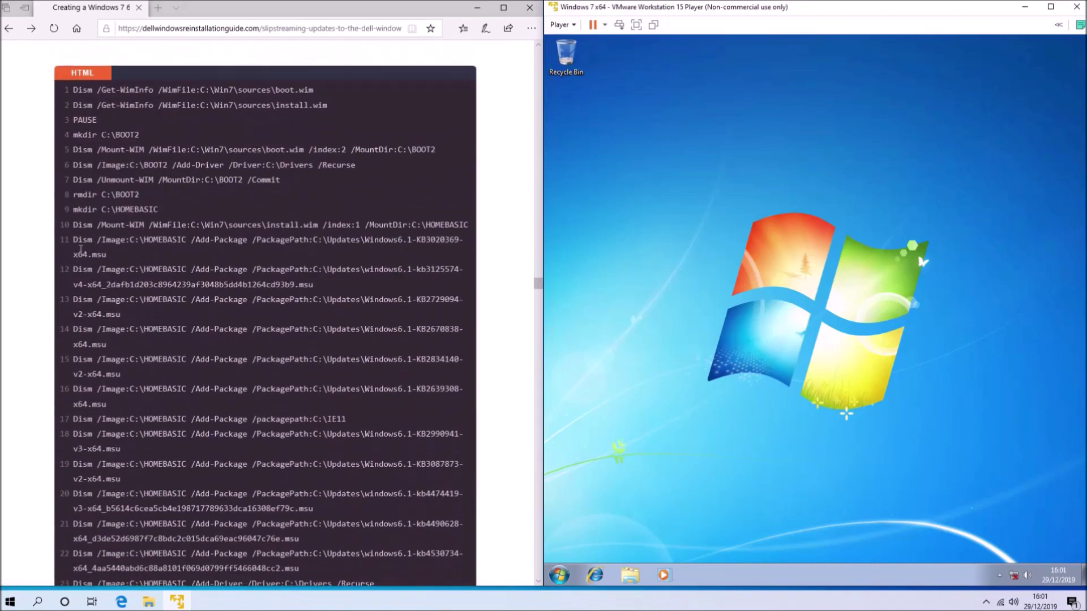
# Copy the nine Windows6.1 update files from the host desktop into the guest.
pyautogui.click(477, 7)
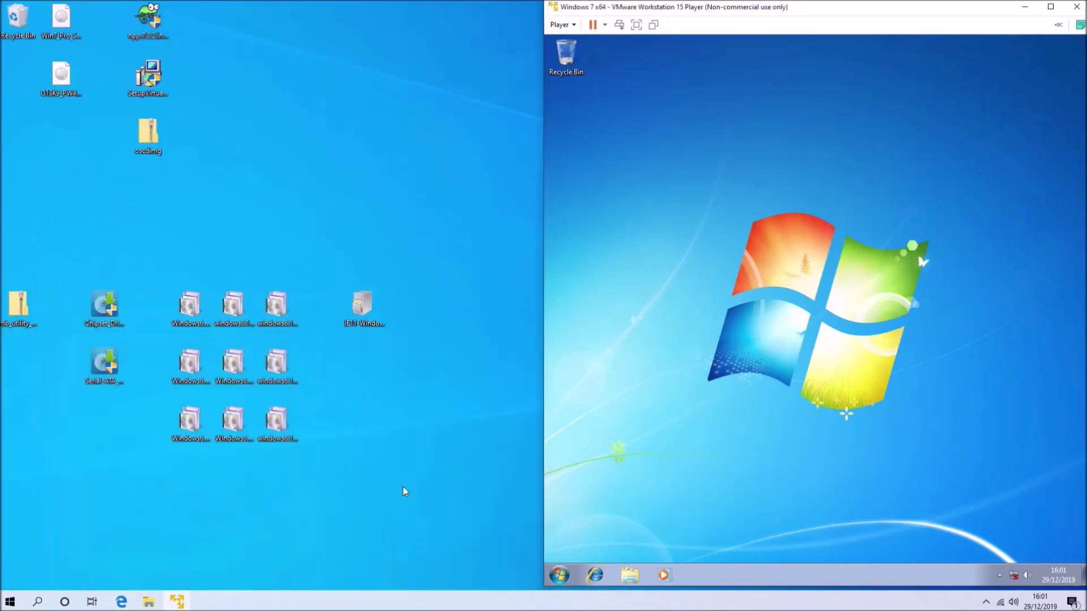
pyautogui.moveTo(412, 526); pyautogui.dragTo(286, 521)
pyautogui.moveTo(276, 365); pyautogui.dragTo(726, 214)
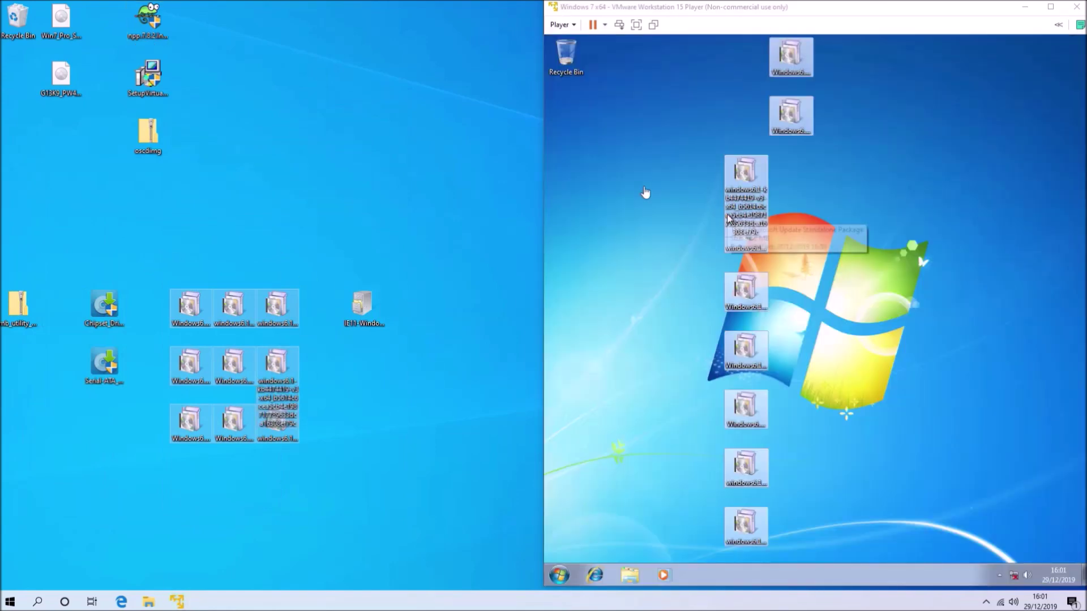
# Create an Updates folder, move the update files into it, and copy in the image tool zip.
pyautogui.rightClick(625, 173)
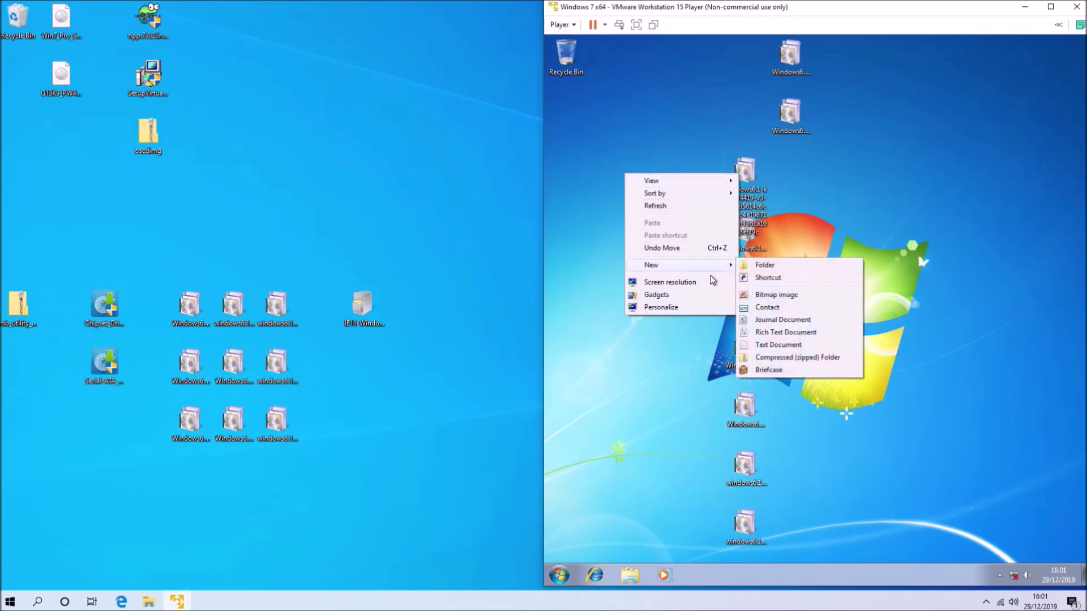
pyautogui.click(752, 268)
pyautogui.write('u')
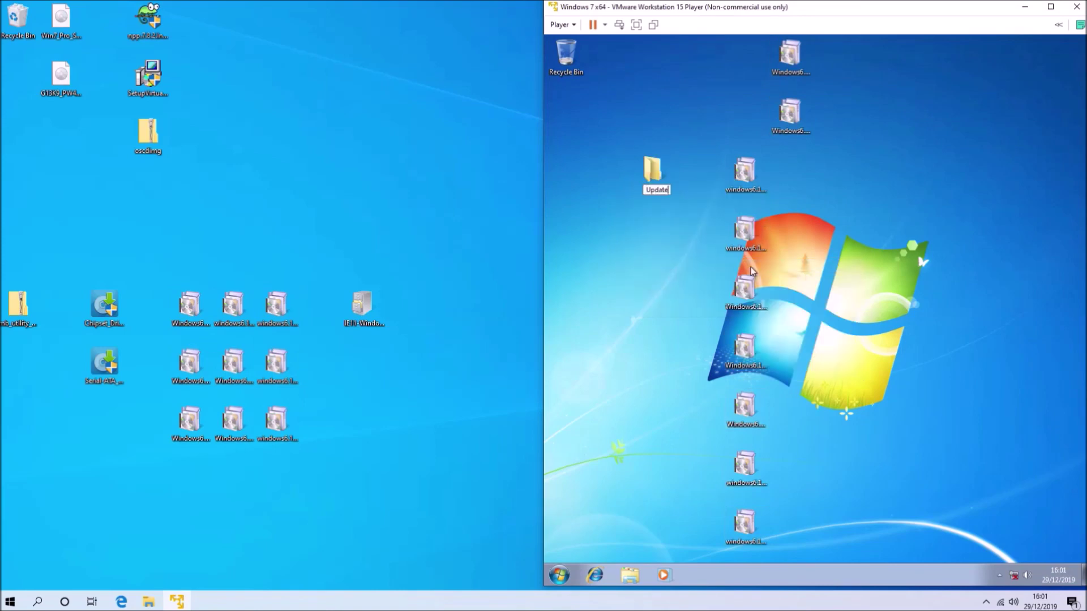
pyautogui.write('pdates')
pyautogui.press('Return')
pyautogui.moveTo(698, 36); pyautogui.dragTo(815, 564)
pyautogui.moveTo(745, 291); pyautogui.dragTo(652, 166)
pyautogui.moveTo(655, 170); pyautogui.dragTo(1061, 54)
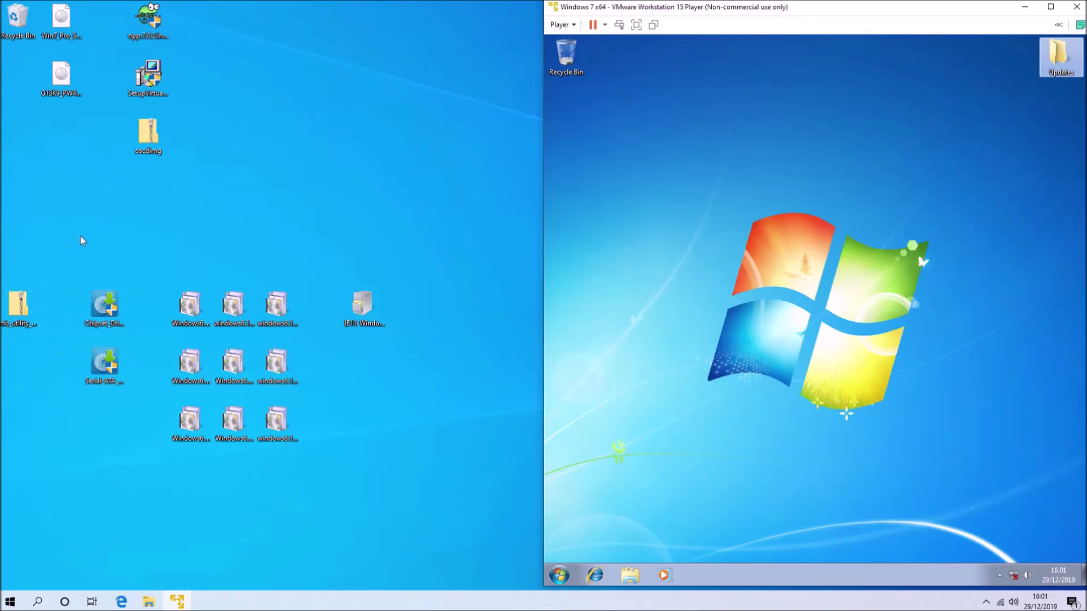
pyautogui.moveTo(22, 308); pyautogui.dragTo(830, 244)
# Extract the image tool zip, move its HOTFIX x64 updates into Updates, and delete the folder.
pyautogui.rightClick(830, 238)
pyautogui.click(849, 267)
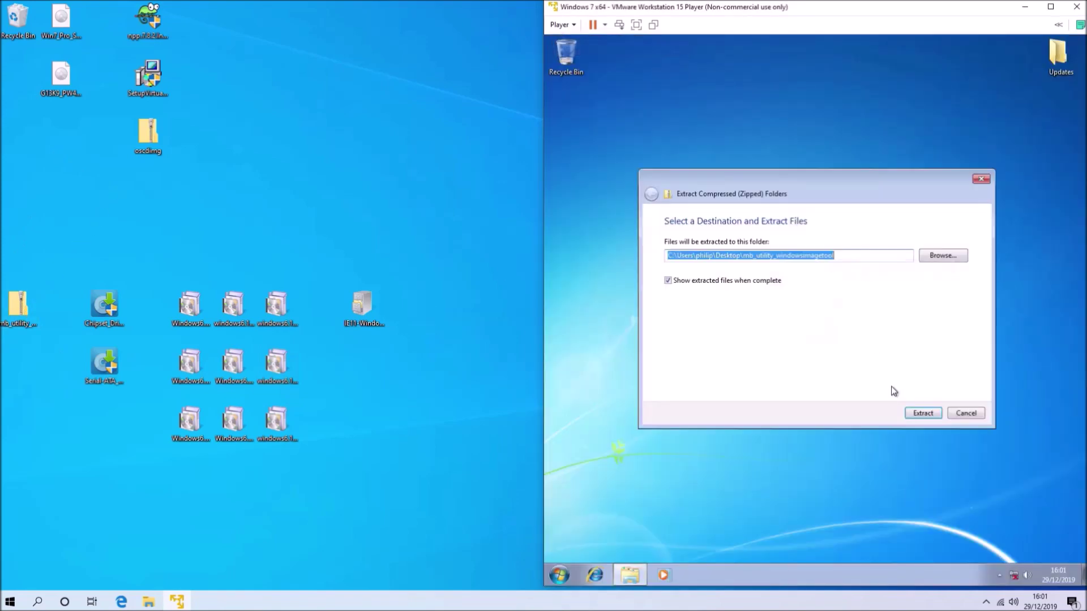
pyautogui.click(909, 416)
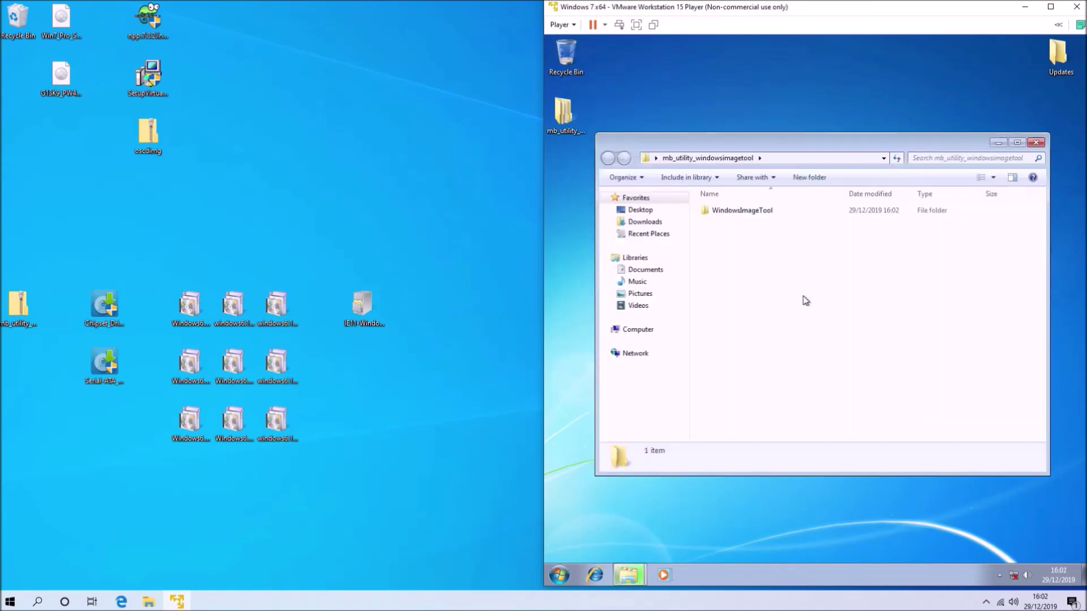
pyautogui.doubleClick(742, 211)
pyautogui.doubleClick(753, 222)
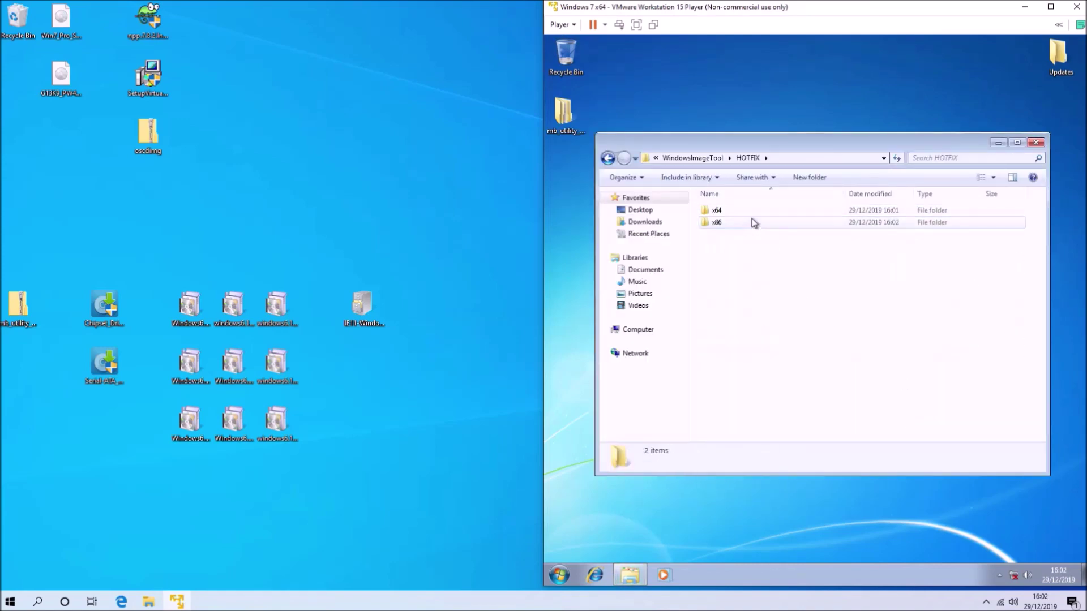
pyautogui.doubleClick(736, 210)
pyautogui.moveTo(773, 283); pyautogui.dragTo(1058, 56)
pyautogui.click(1036, 142)
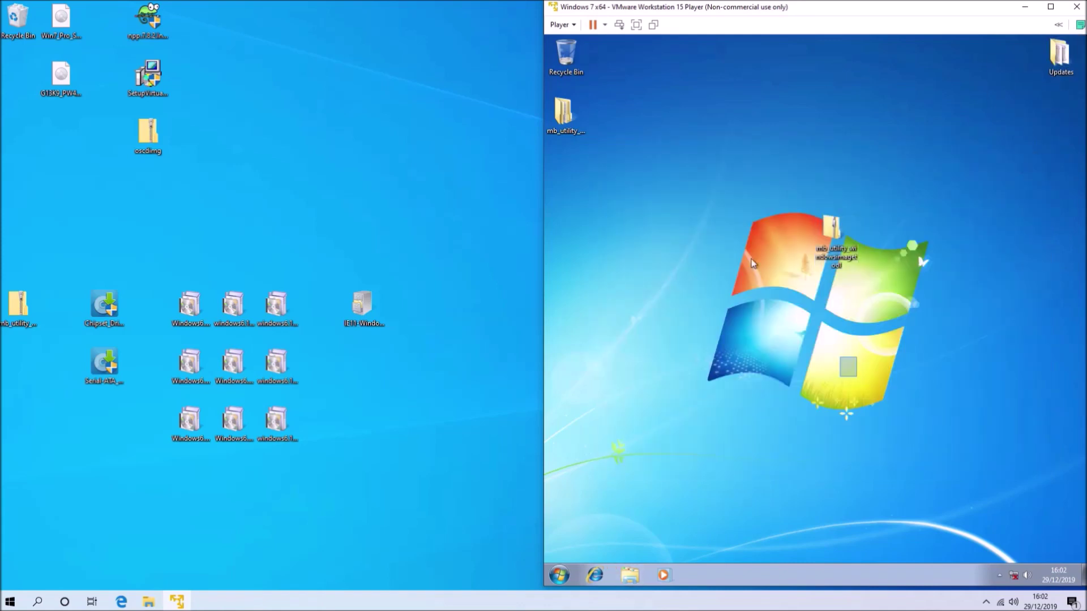
pyautogui.moveTo(564, 113); pyautogui.dragTo(566, 55)
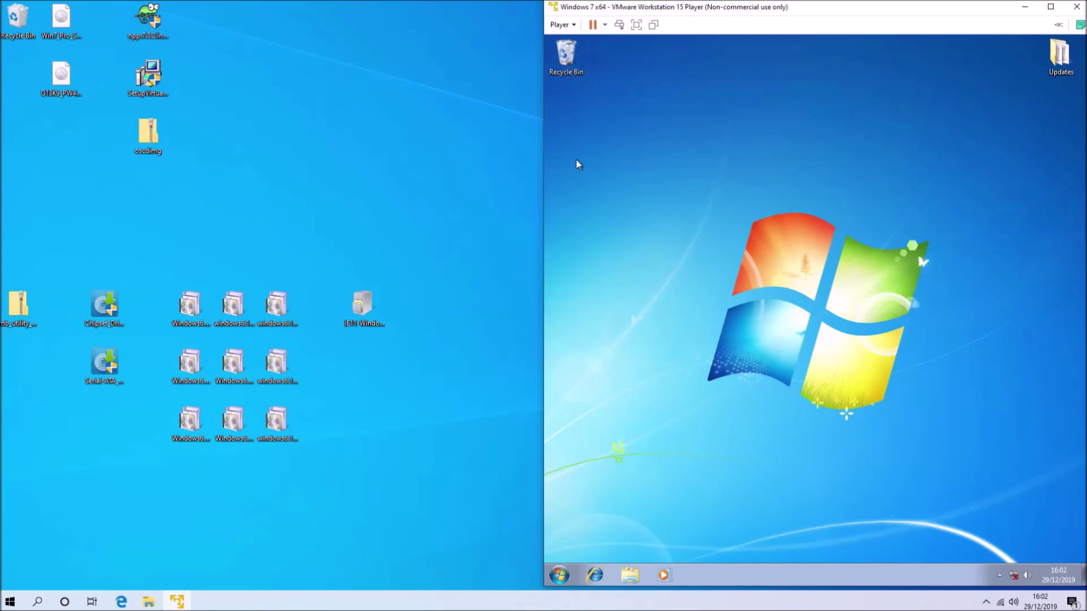
# Put the IE11 update into an IE11 folder and bring in the Chipset and Serial-ATA driver packages.
pyautogui.moveTo(388, 303); pyautogui.dragTo(811, 301)
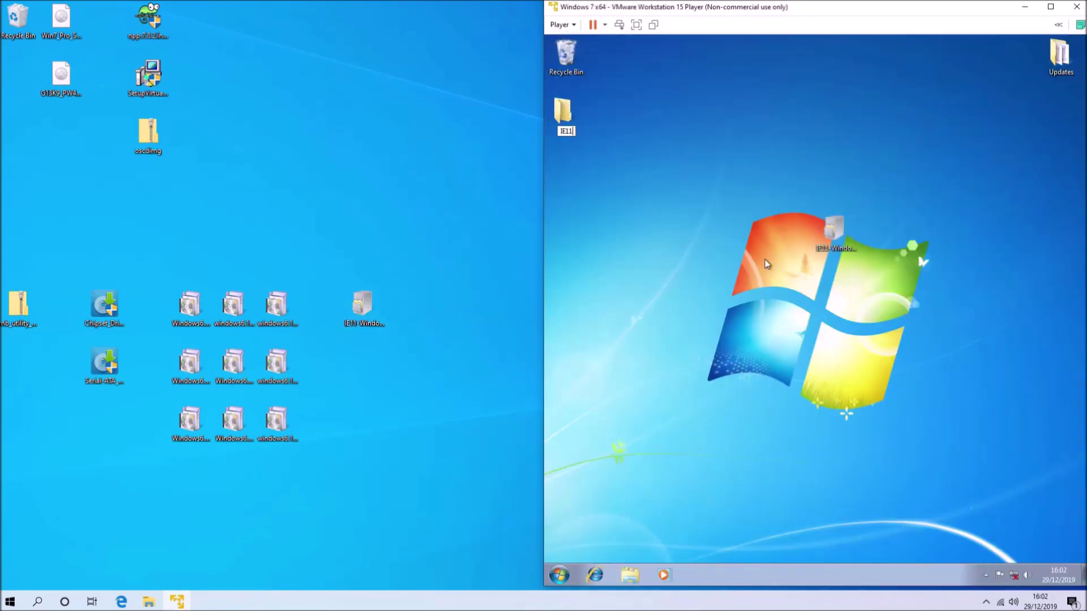
pyautogui.moveTo(834, 230); pyautogui.dragTo(1059, 120)
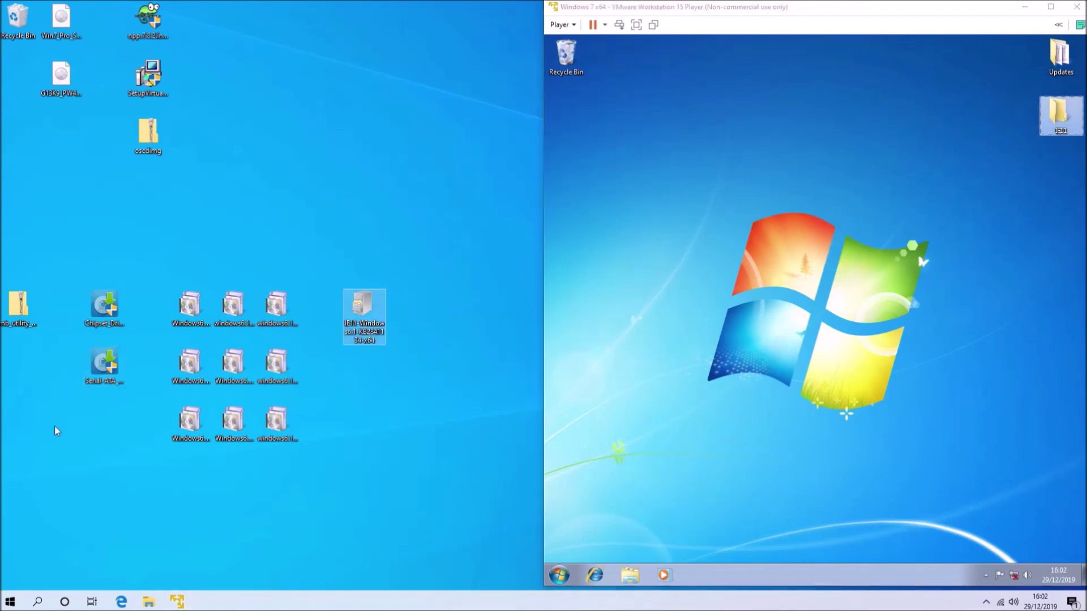
pyautogui.moveTo(54, 432); pyautogui.dragTo(748, 210)
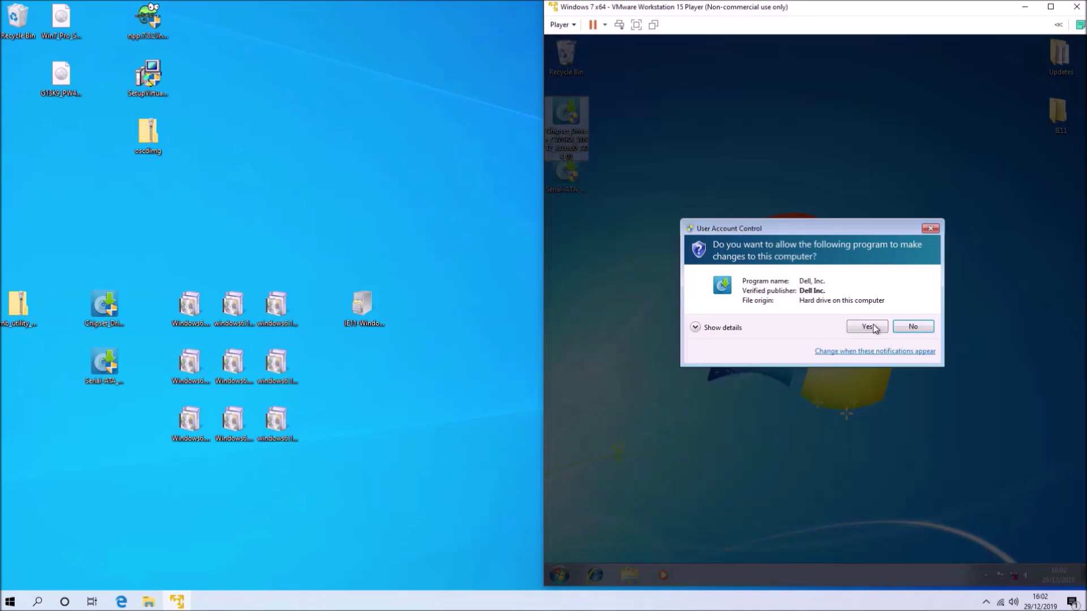
# Extract the Intel USB 3.0 driver package into a new USB3 desktop folder.
pyautogui.click(869, 325)
pyautogui.click(914, 330)
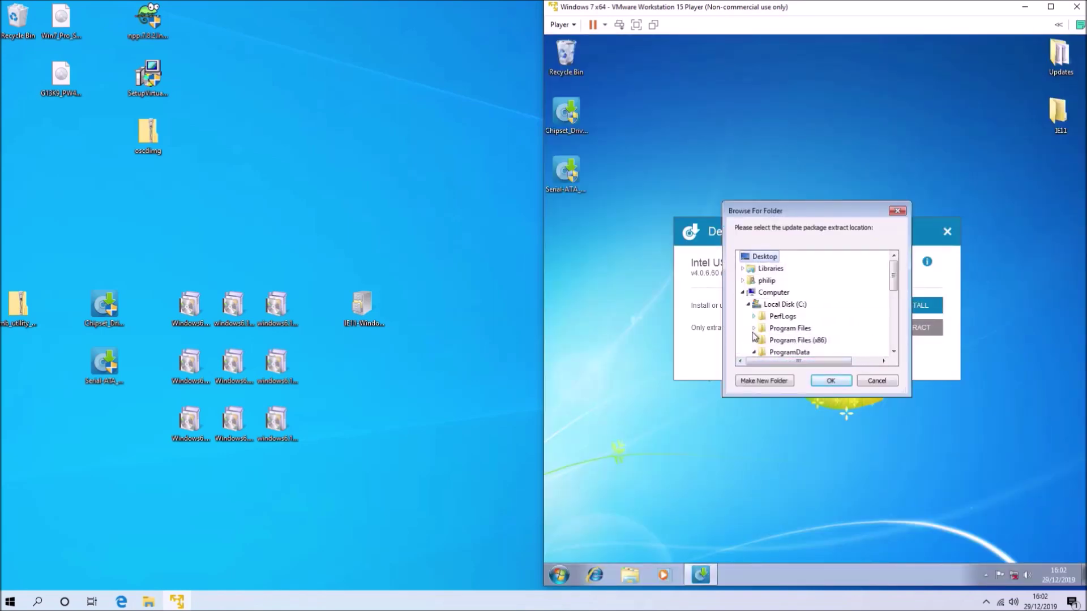
pyautogui.click(765, 380)
pyautogui.write('USB3')
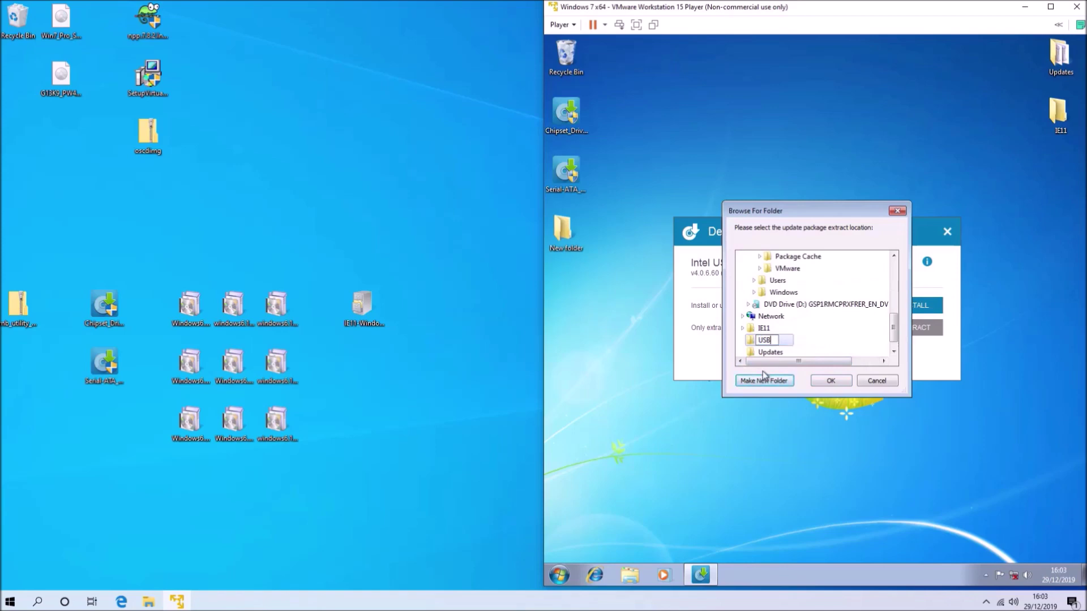
pyautogui.press('Return')
pyautogui.click(827, 382)
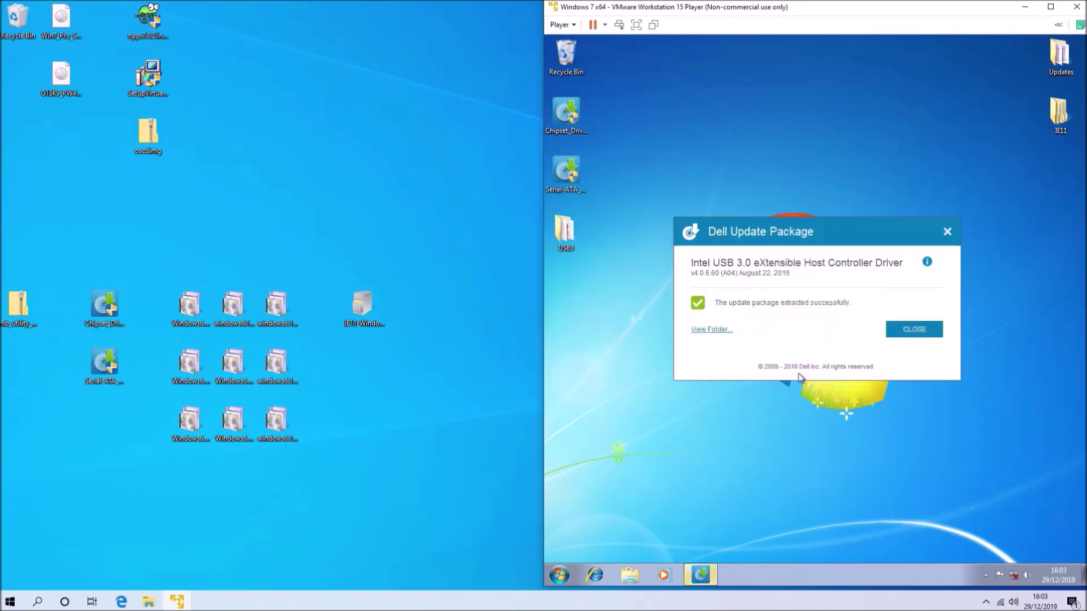
pyautogui.click(920, 330)
# Create a new empty Drivers folder on the guest desktop.
pyautogui.hotkey('ctrl', 'shift', 'n')
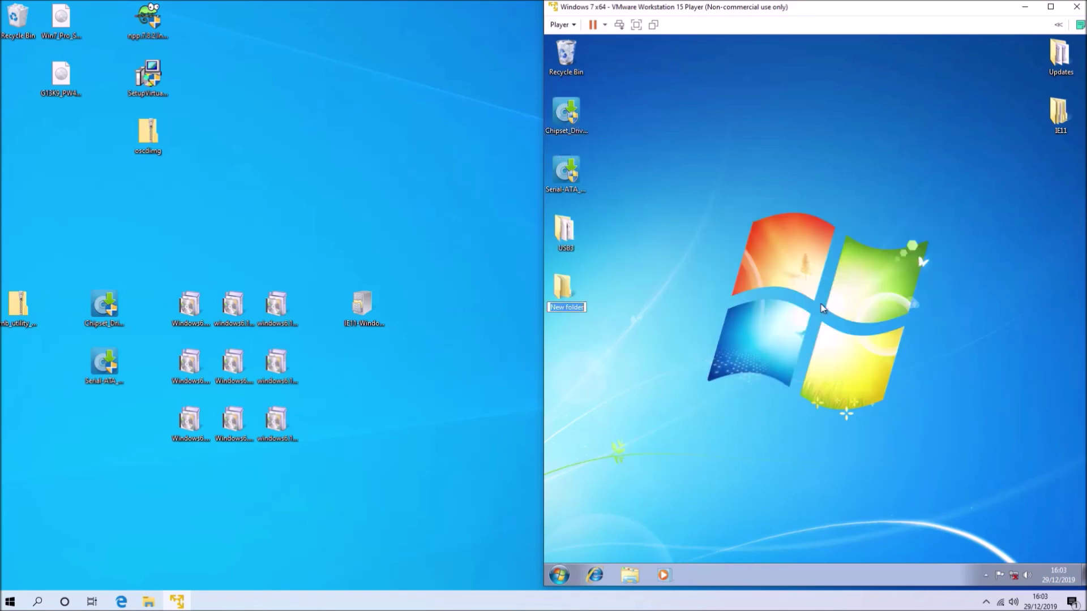
pyautogui.write('Drivers')
pyautogui.press('Return')
pyautogui.press('Return')
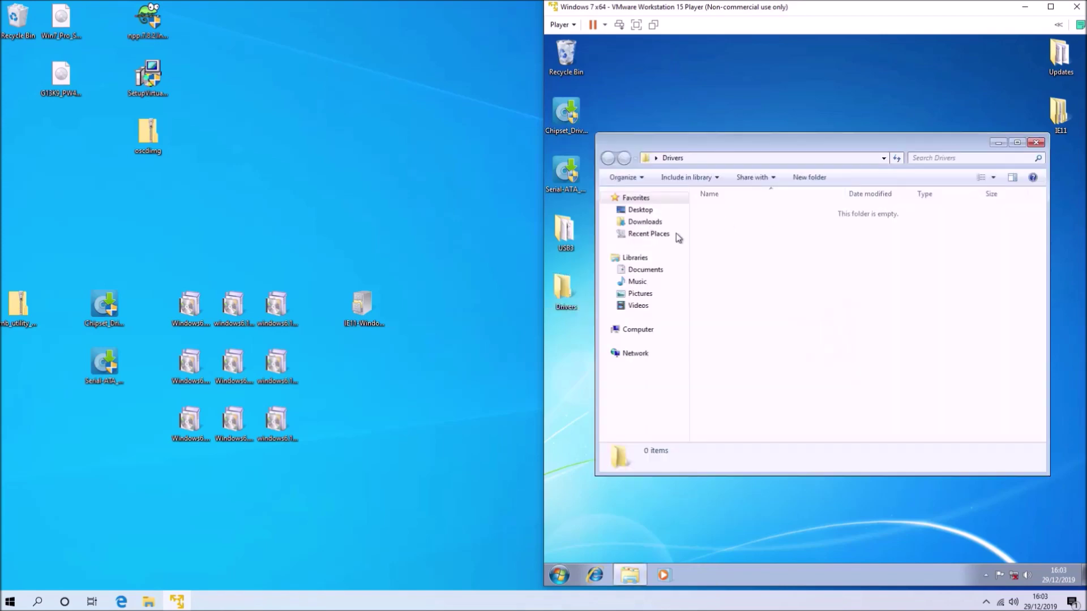
pyautogui.doubleClick(556, 242)
# Move DIFxAPI.dll, Drv64 and the four HCSwitch x64 files from USB3 into Drivers.
pyautogui.doubleClick(731, 261)
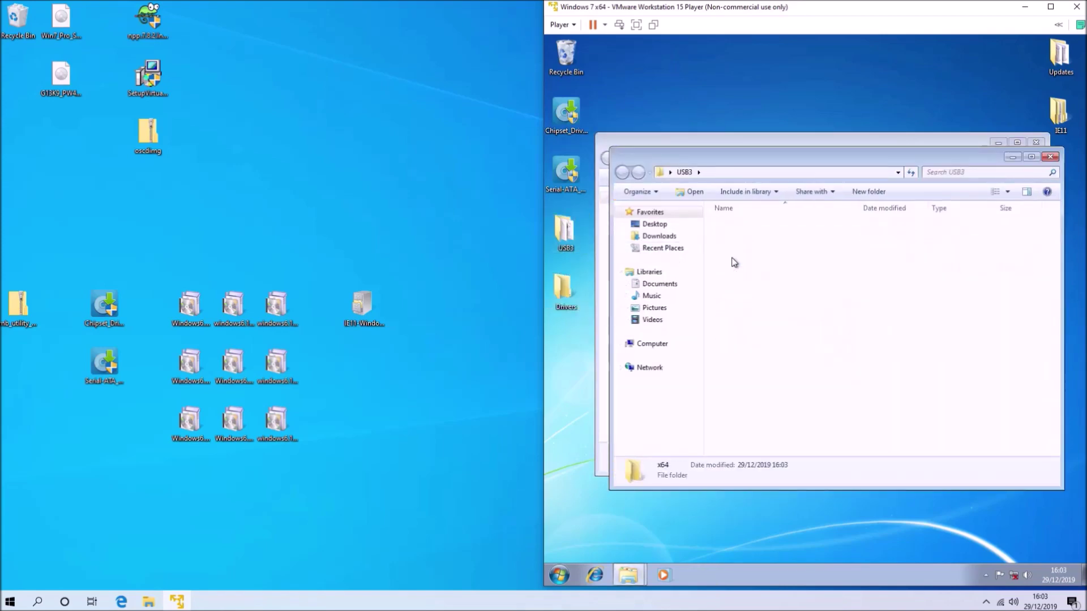
pyautogui.moveTo(770, 172); pyautogui.dragTo(778, 335)
pyautogui.moveTo(777, 424); pyautogui.dragTo(777, 249)
pyautogui.click(765, 492)
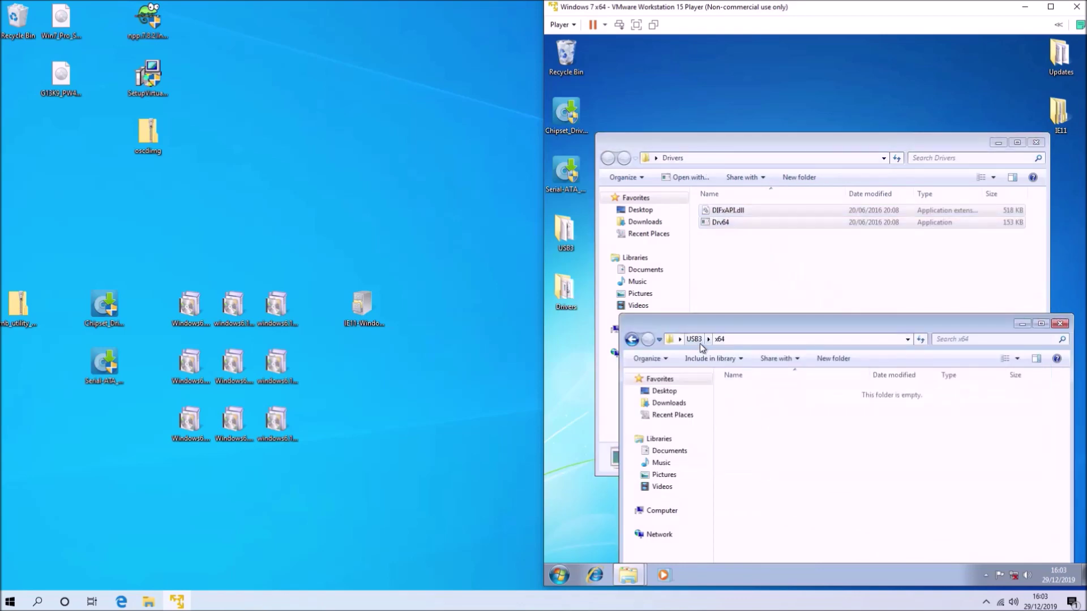
pyautogui.click(700, 343)
pyautogui.doubleClick(745, 412)
pyautogui.doubleClick(752, 395)
pyautogui.doubleClick(751, 392)
pyautogui.moveTo(755, 439); pyautogui.dragTo(877, 375)
pyautogui.moveTo(752, 418); pyautogui.dragTo(761, 308)
pyautogui.click(759, 494)
pyautogui.click(725, 339)
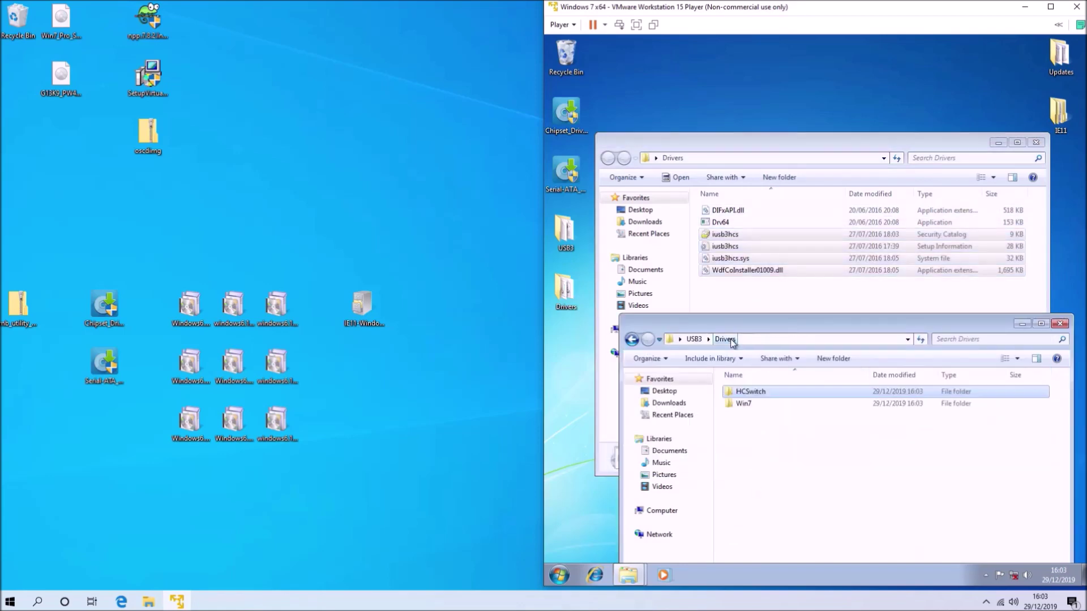
# Move the eight iusb3 Win7 x64 files into Drivers, then delete the Chipset package and USB3 folder.
pyautogui.doubleClick(743, 403)
pyautogui.doubleClick(749, 395)
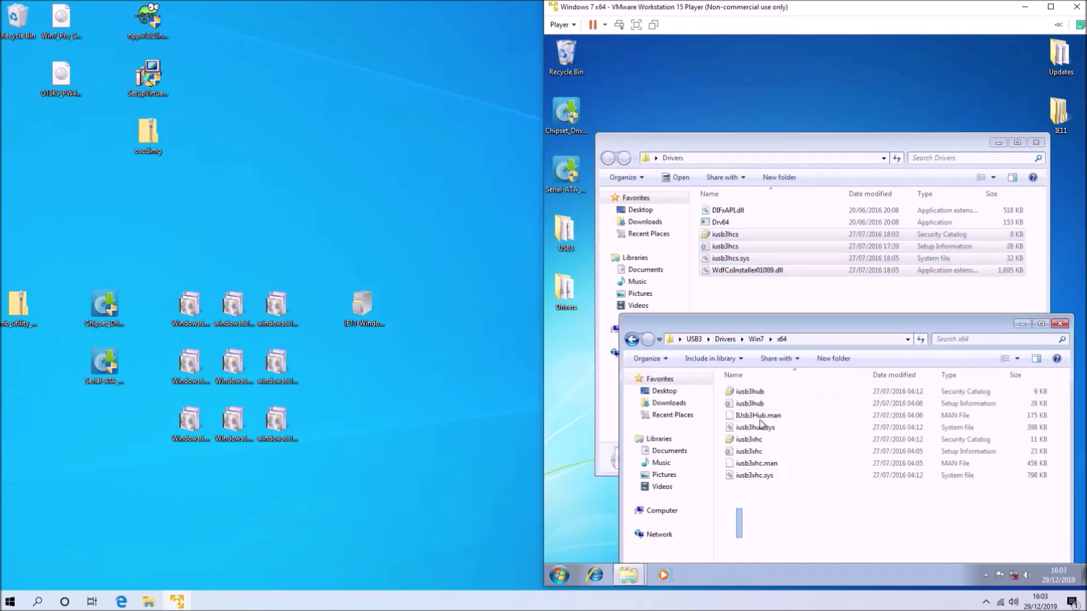
pyautogui.moveTo(760, 424); pyautogui.dragTo(779, 266)
pyautogui.click(1071, 324)
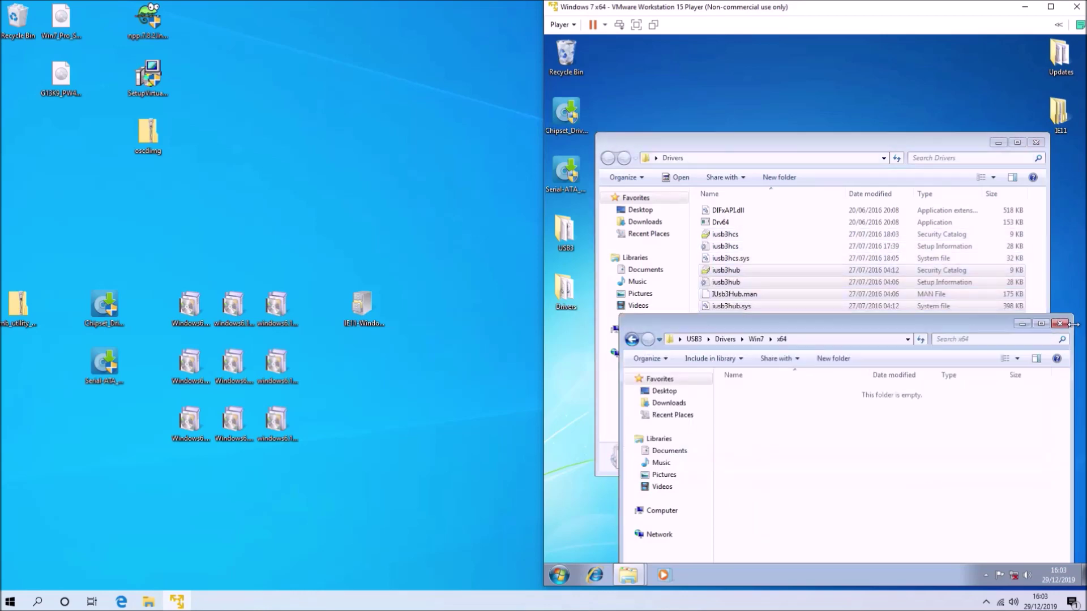
pyautogui.click(1063, 326)
pyautogui.click(565, 229)
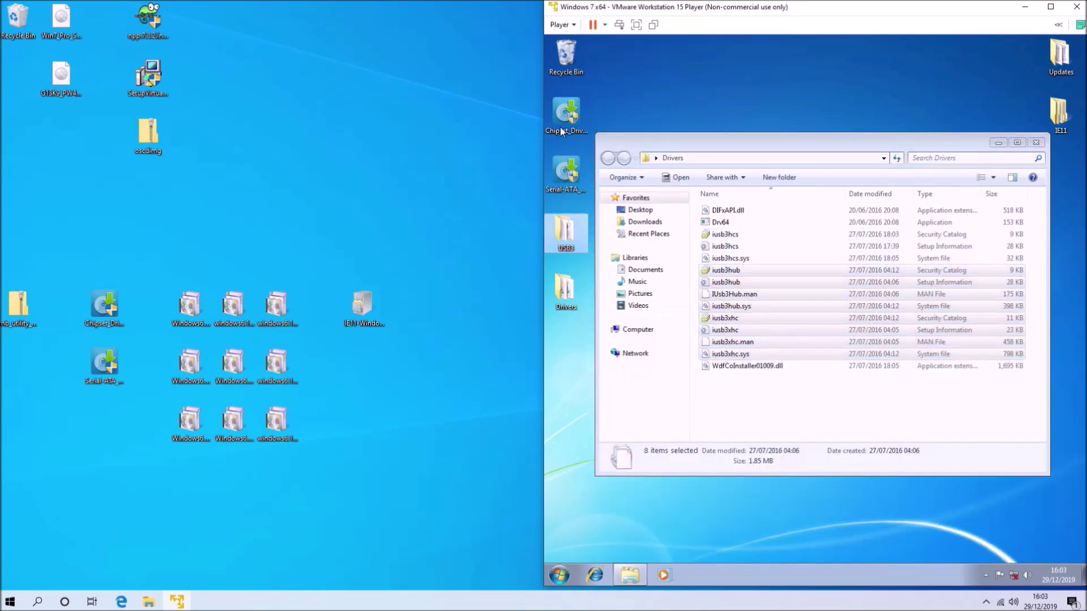
pyautogui.keyDown('ctrl'); pyautogui.click(566, 113); pyautogui.keyUp('ctrl')
pyautogui.moveTo(567, 114); pyautogui.dragTo(575, 67)
# Extract the Serial ATA driver package into a new SATA desktop folder.
pyautogui.doubleClick(575, 164)
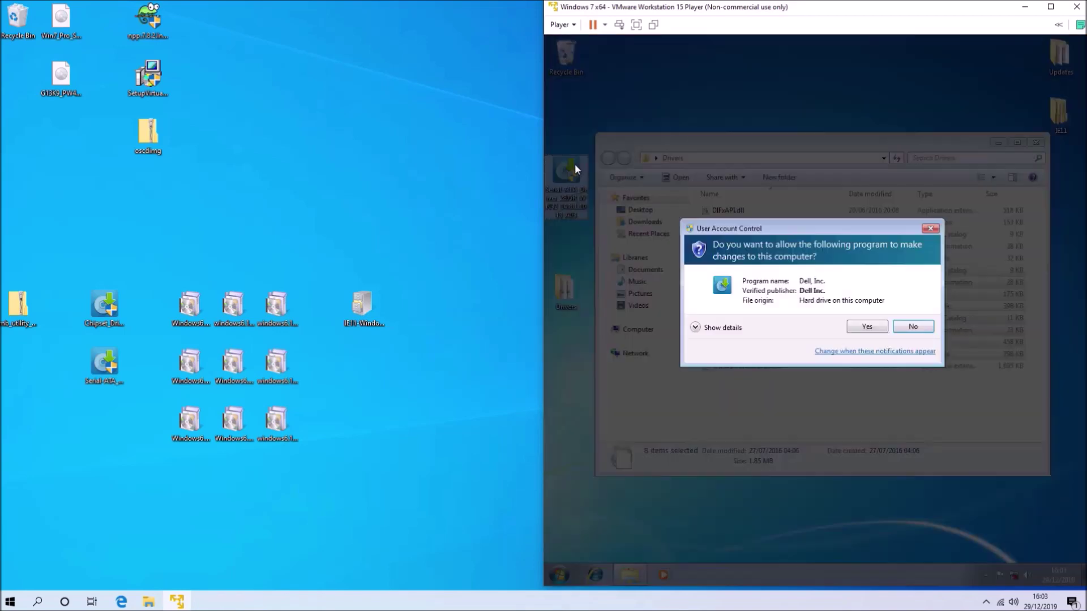
pyautogui.click(881, 327)
pyautogui.click(906, 332)
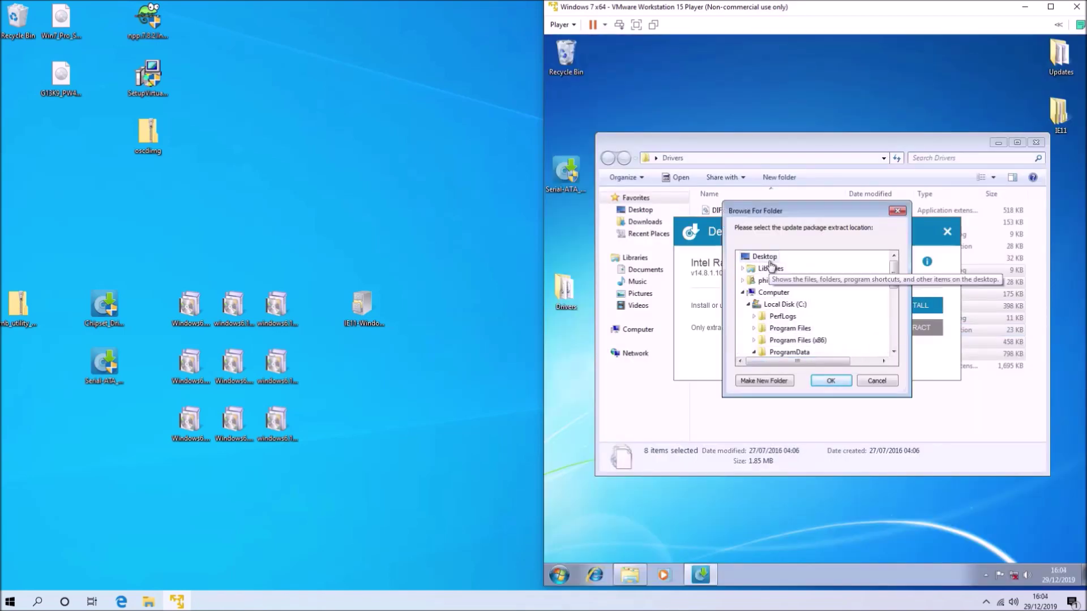
pyautogui.click(765, 381)
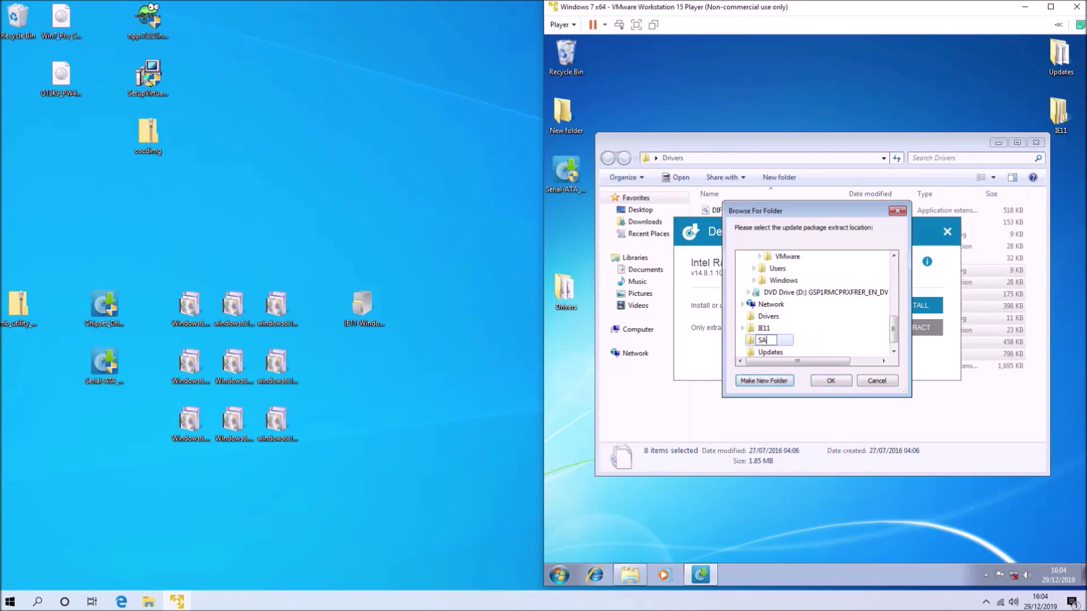
pyautogui.press('Return')
pyautogui.click(818, 384)
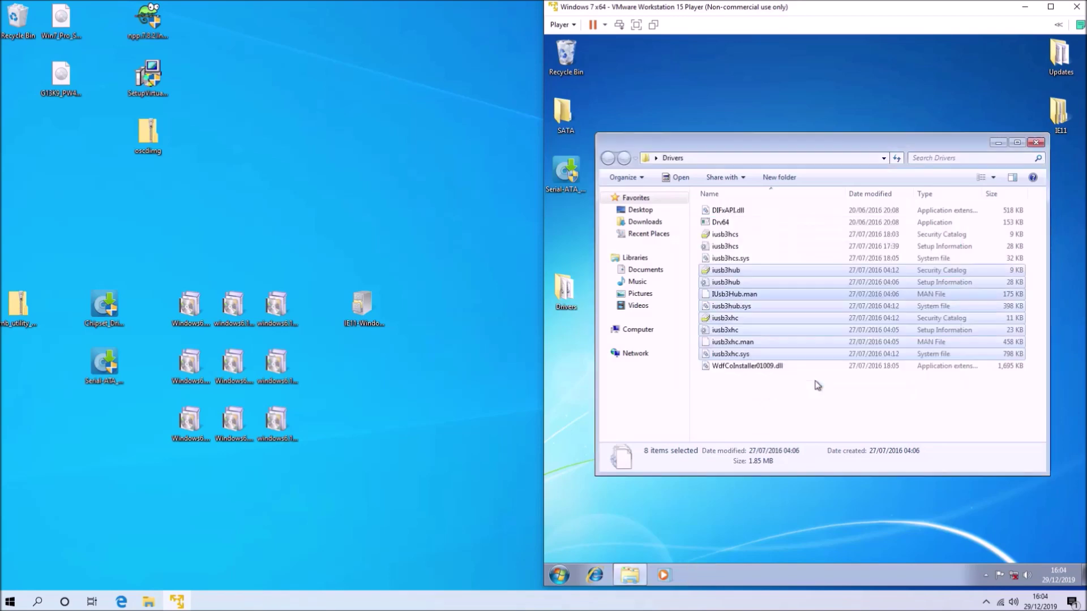
pyautogui.click(923, 334)
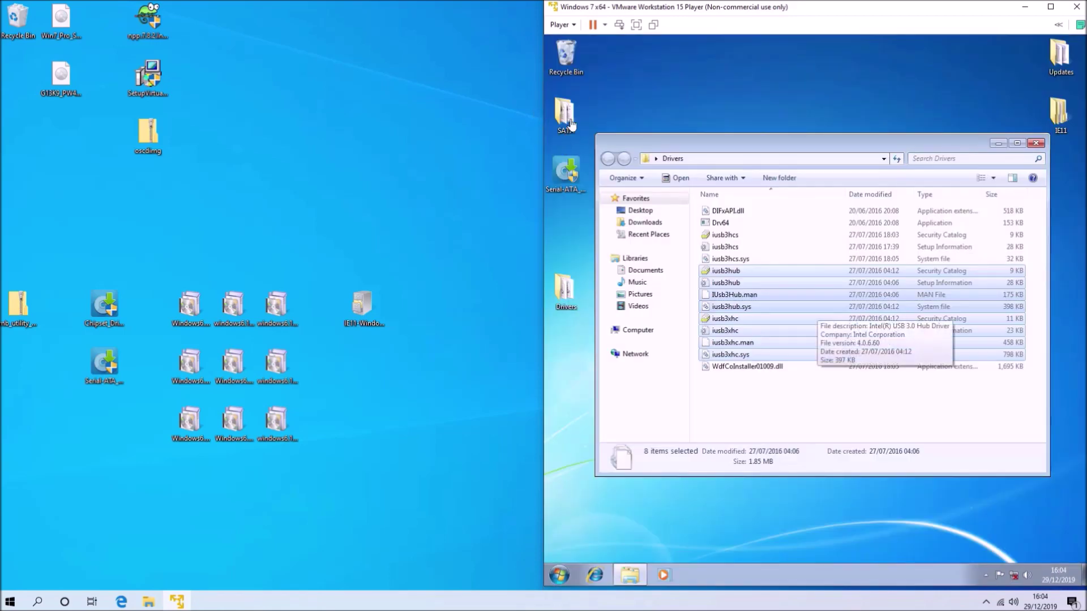
# Move the eight SATA Drivers\Production\Windows7-x64 files into the Drivers folder.
pyautogui.click(571, 124)
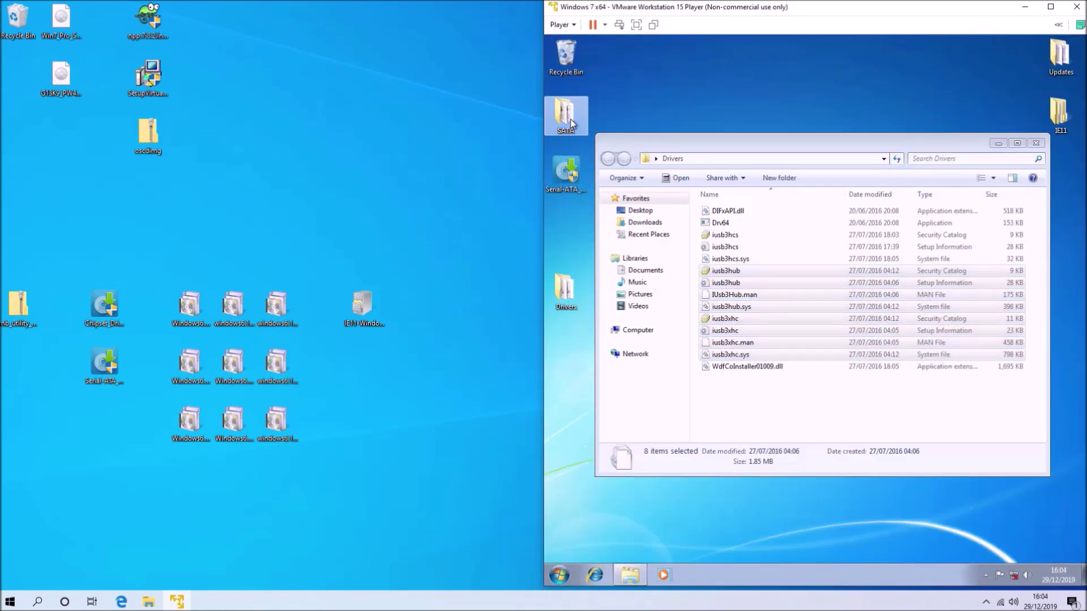
pyautogui.doubleClick(571, 124)
pyautogui.doubleClick(764, 298)
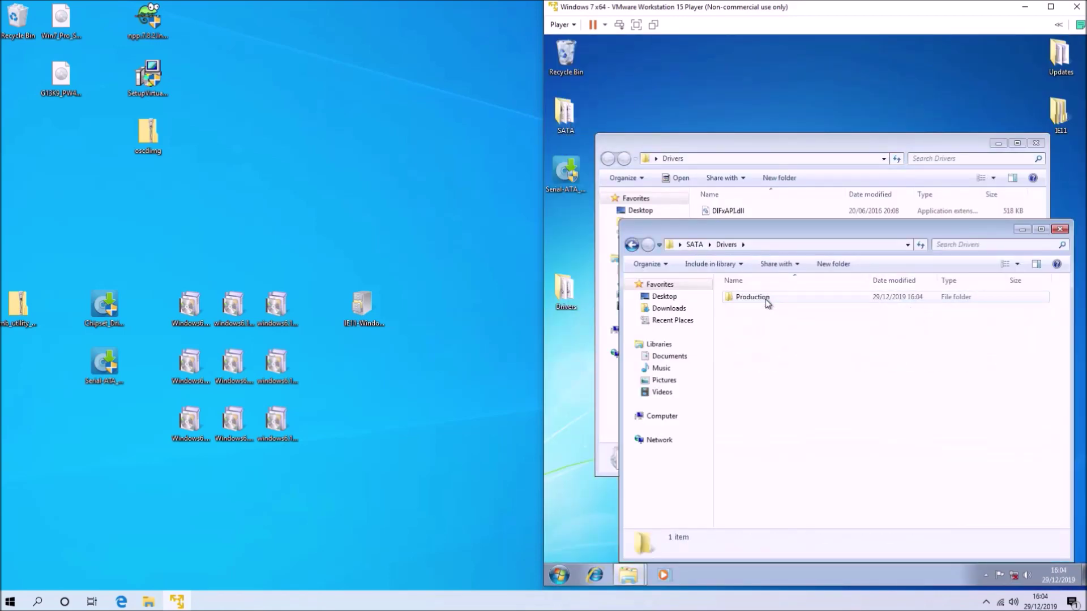
pyautogui.doubleClick(752, 297)
pyautogui.doubleClick(753, 297)
pyautogui.moveTo(763, 464); pyautogui.dragTo(780, 300)
pyautogui.moveTo(780, 300); pyautogui.dragTo(797, 211)
pyautogui.click(1061, 228)
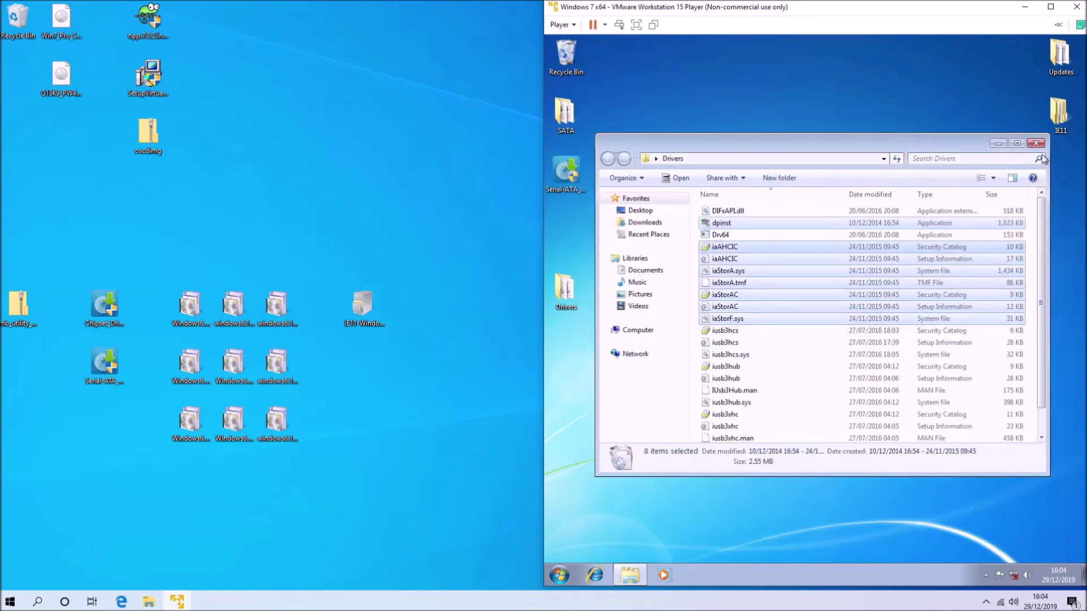
pyautogui.click(1036, 142)
# Delete the SATA and Serial-ATA items, move Drivers under IE11, and copy in the oscdimg zip.
pyautogui.click(566, 113)
pyautogui.keyDown('ctrl'); pyautogui.click(566, 173); pyautogui.keyUp('ctrl')
pyautogui.moveTo(560, 110); pyautogui.dragTo(553, 65)
pyautogui.moveTo(566, 292); pyautogui.dragTo(1061, 173)
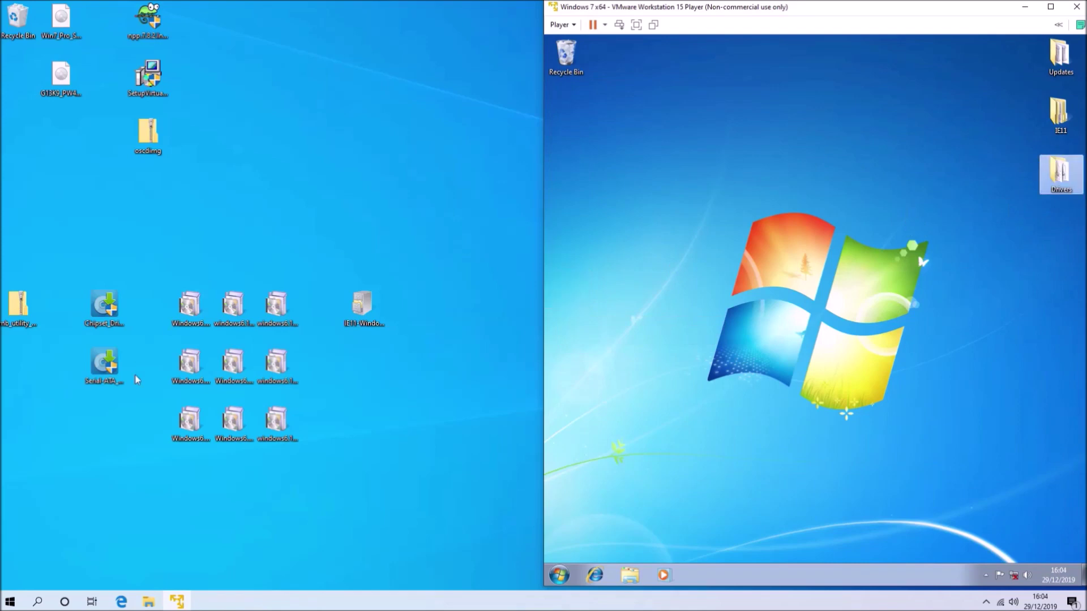
pyautogui.moveTo(148, 131); pyautogui.dragTo(563, 114)
# Extract the oscdimg zip on the guest desktop and copy the oscdimg application.
pyautogui.rightClick(564, 115)
pyautogui.click(625, 140)
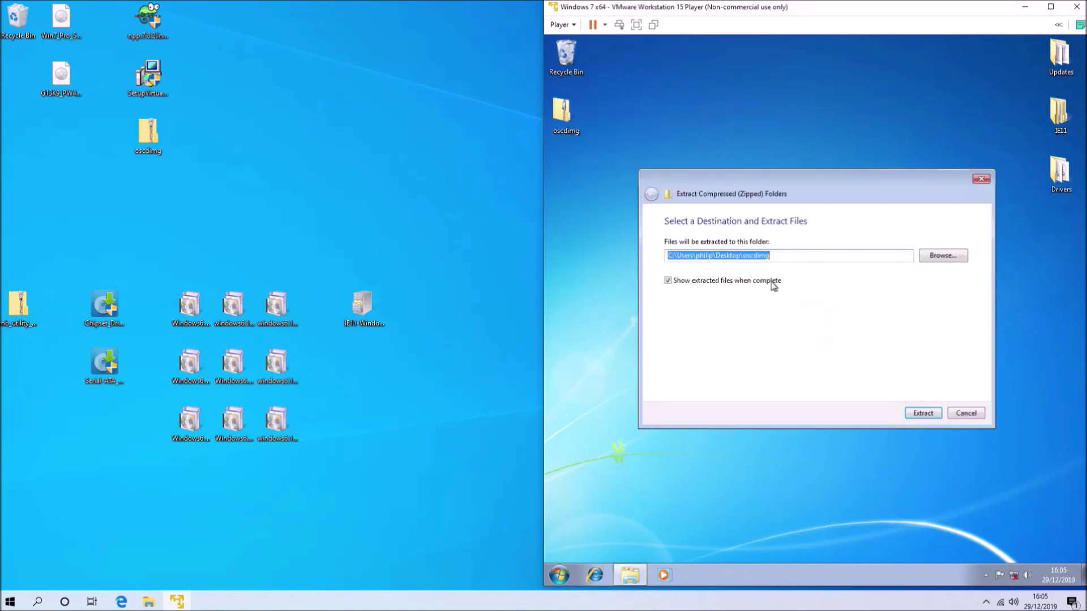
pyautogui.click(914, 417)
pyautogui.click(747, 296)
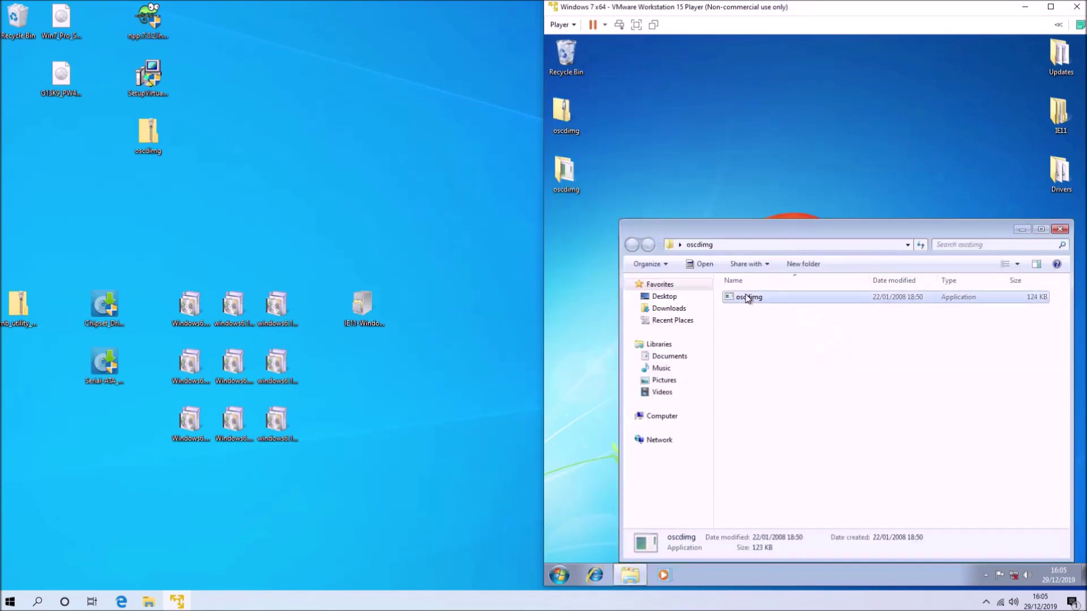
pyautogui.rightClick(746, 296)
pyautogui.click(771, 428)
# Paste oscdimg into C:\Windows\System32 with admin permission and delete both desktop oscdimg items.
pyautogui.click(681, 411)
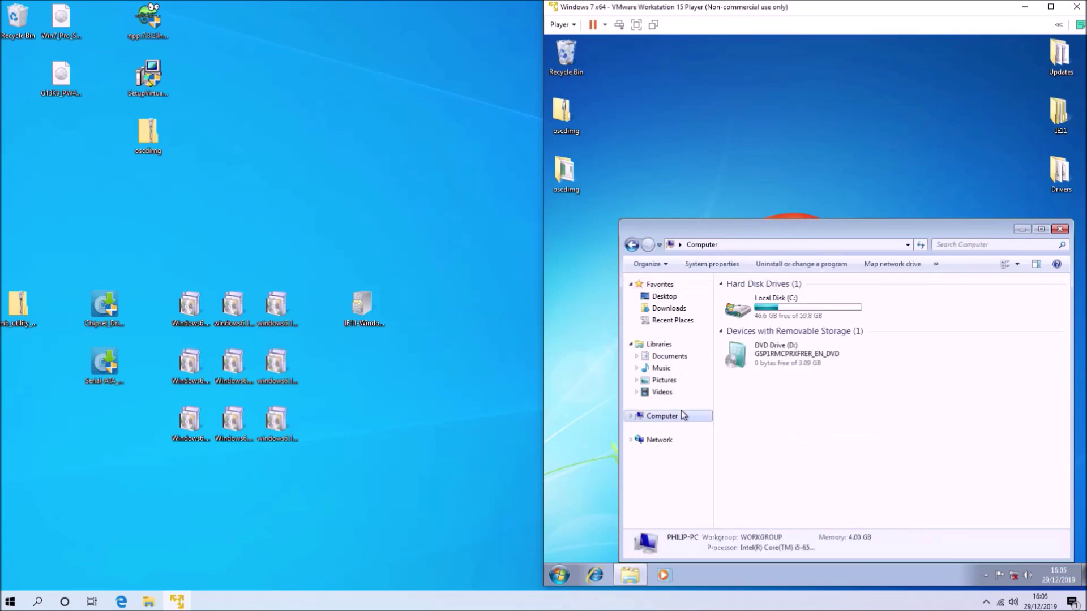
pyautogui.doubleClick(745, 315)
pyautogui.doubleClick(790, 347)
pyautogui.scroll(-7, 788, 362)
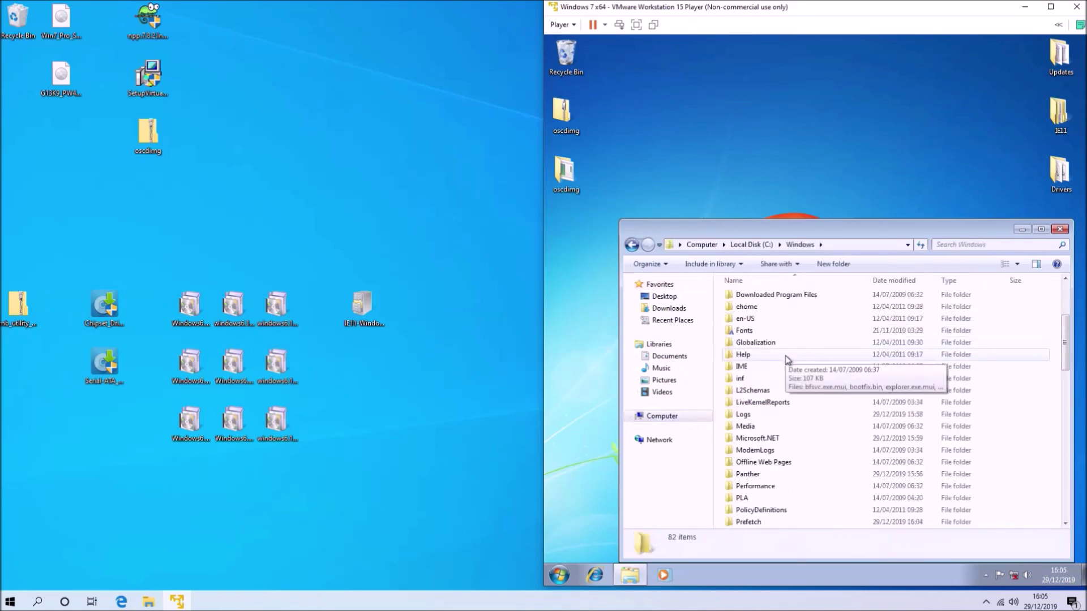
pyautogui.scroll(-2, 784, 450)
pyautogui.doubleClick(748, 472)
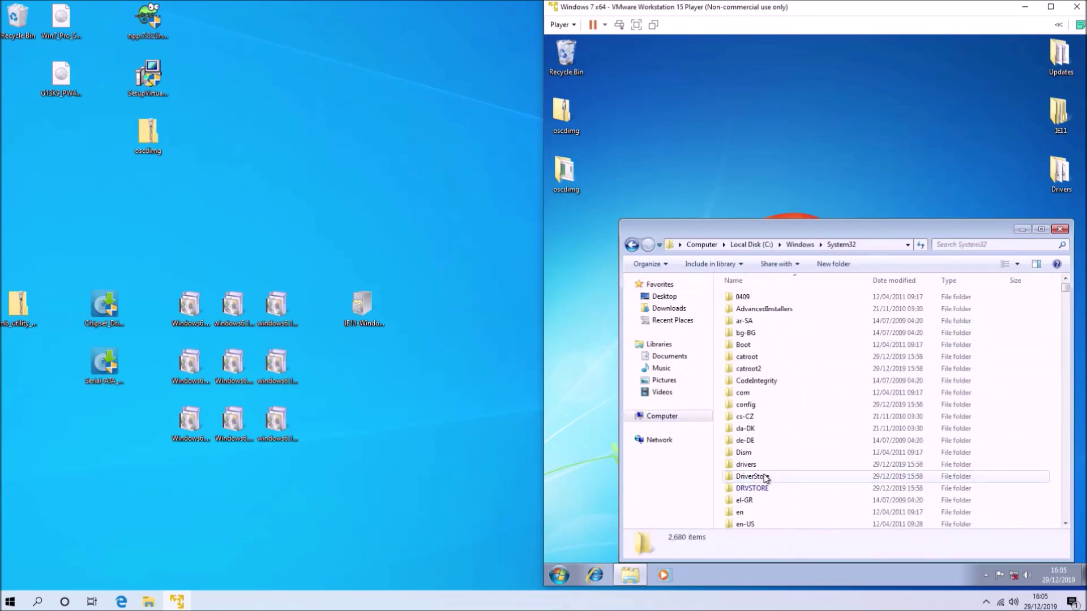
pyautogui.scroll(-10, 944, 409)
pyautogui.scroll(-10, 945, 409)
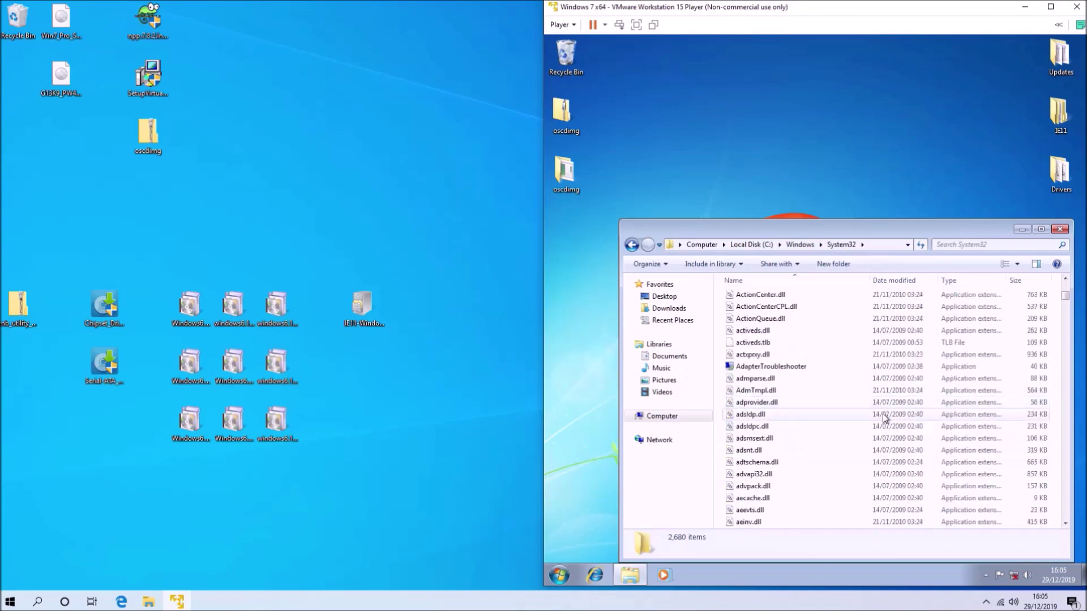
pyautogui.rightClick(721, 458)
pyautogui.click(778, 373)
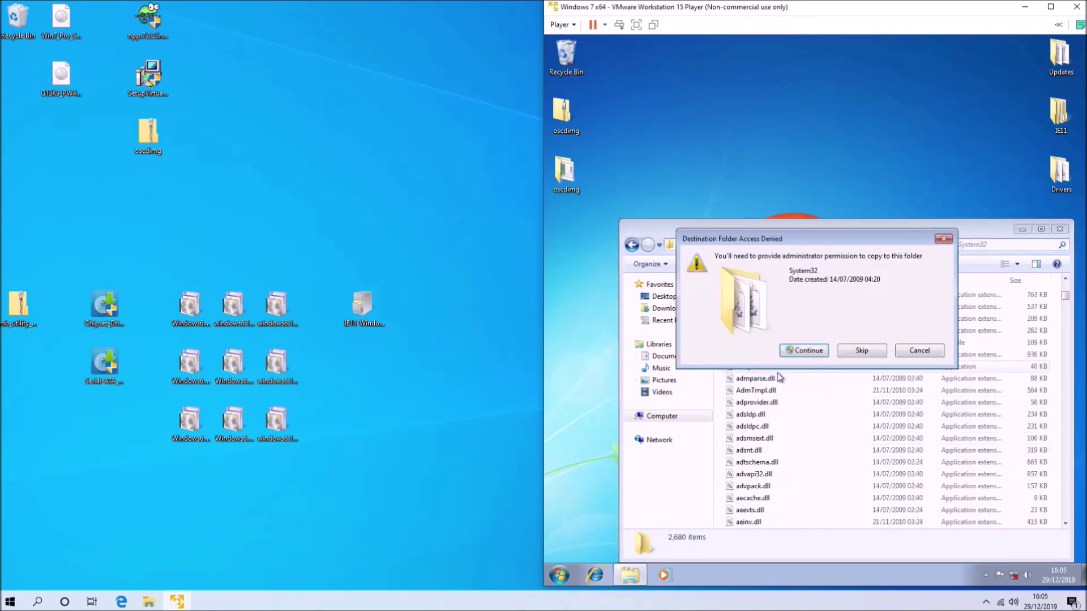
pyautogui.click(801, 349)
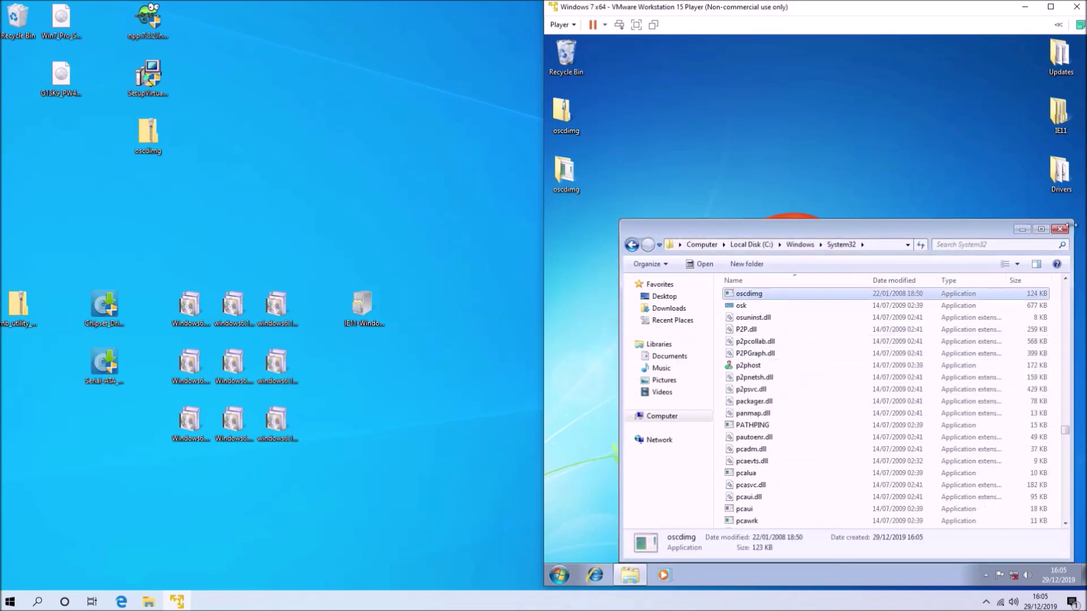
pyautogui.click(1057, 231)
pyautogui.moveTo(602, 219); pyautogui.dragTo(566, 55)
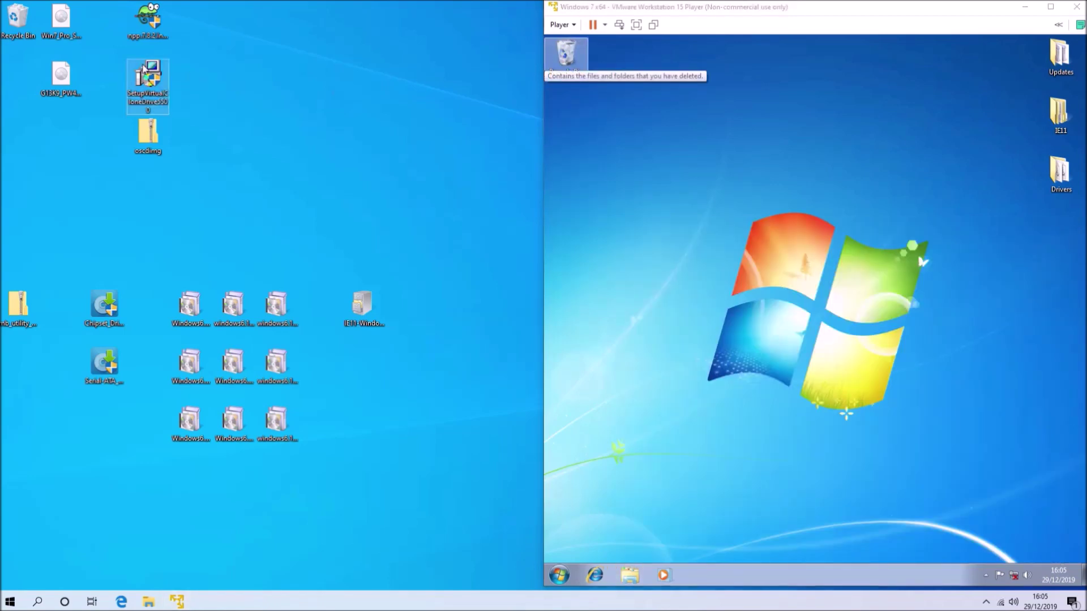
# Copy the VirtualCloneDrive installer and the Windows 7 ISO from the host onto the guest desktop.
pyautogui.moveTo(143, 67); pyautogui.dragTo(635, 137)
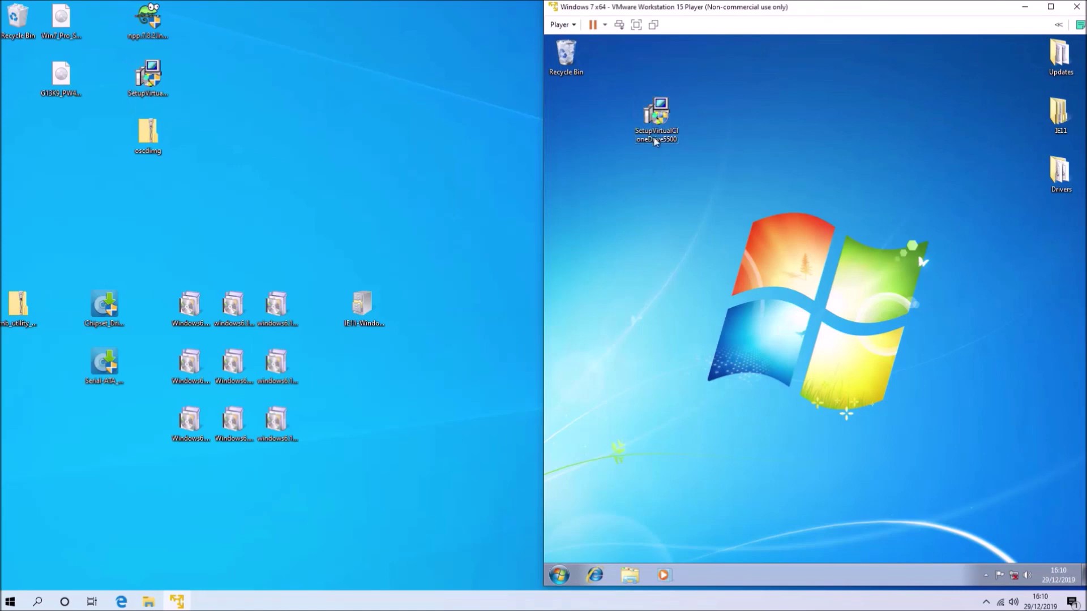
pyautogui.moveTo(654, 141); pyautogui.dragTo(564, 141)
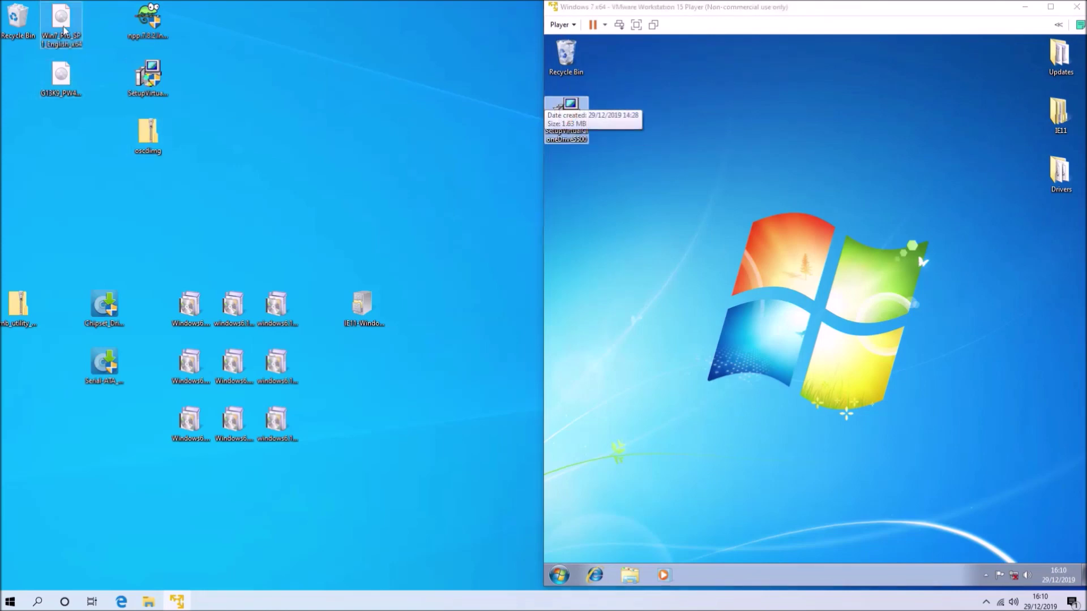
pyautogui.moveTo(64, 30); pyautogui.dragTo(667, 190)
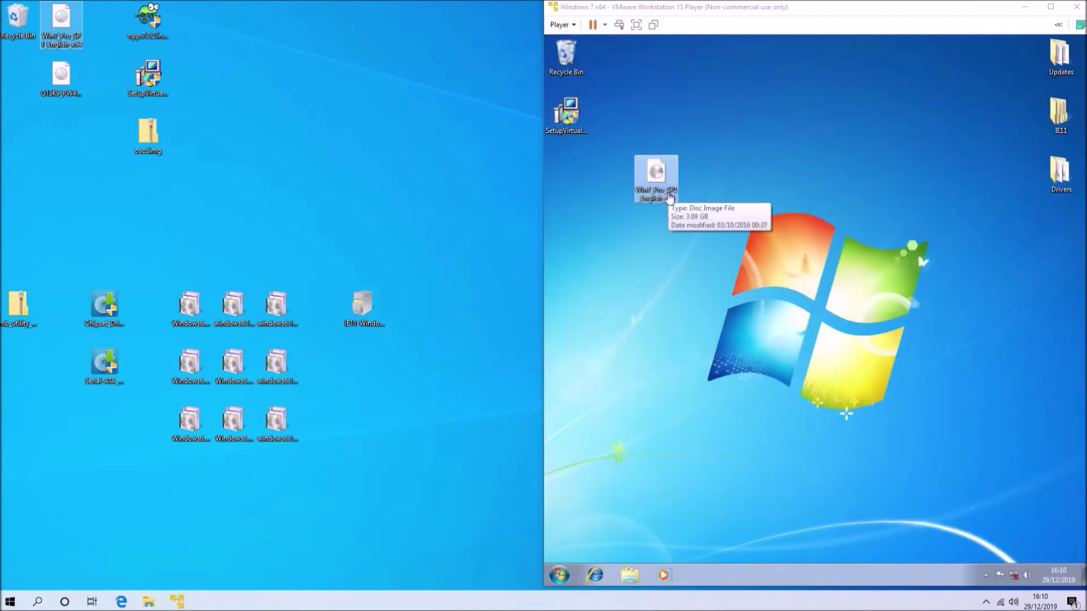
pyautogui.moveTo(660, 187); pyautogui.dragTo(566, 173)
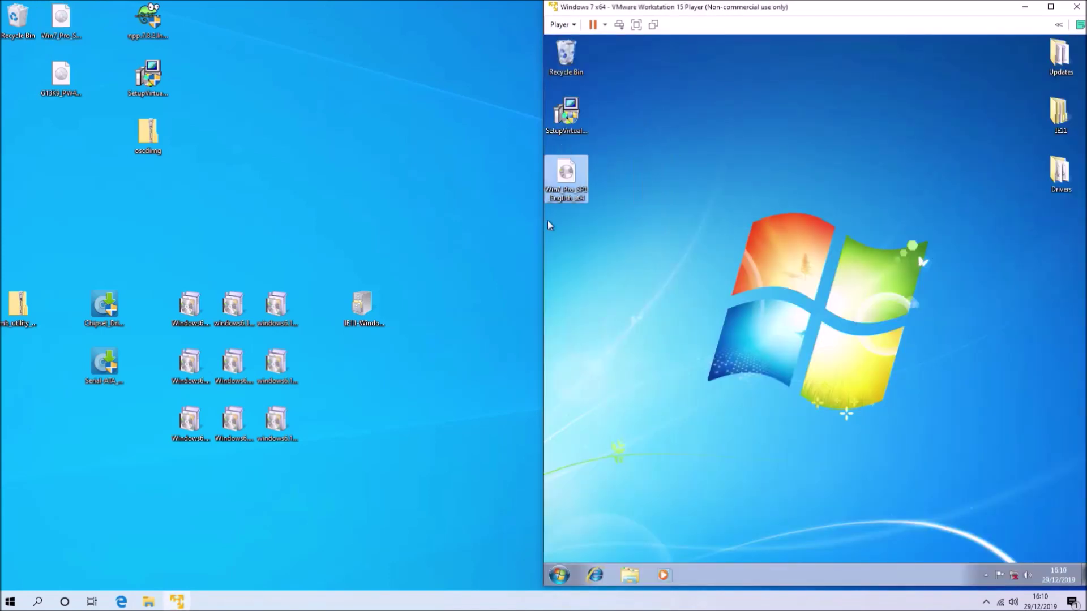
# Install VirtualCloneDrive with default options, including its virtual drive driver.
pyautogui.doubleClick(576, 100)
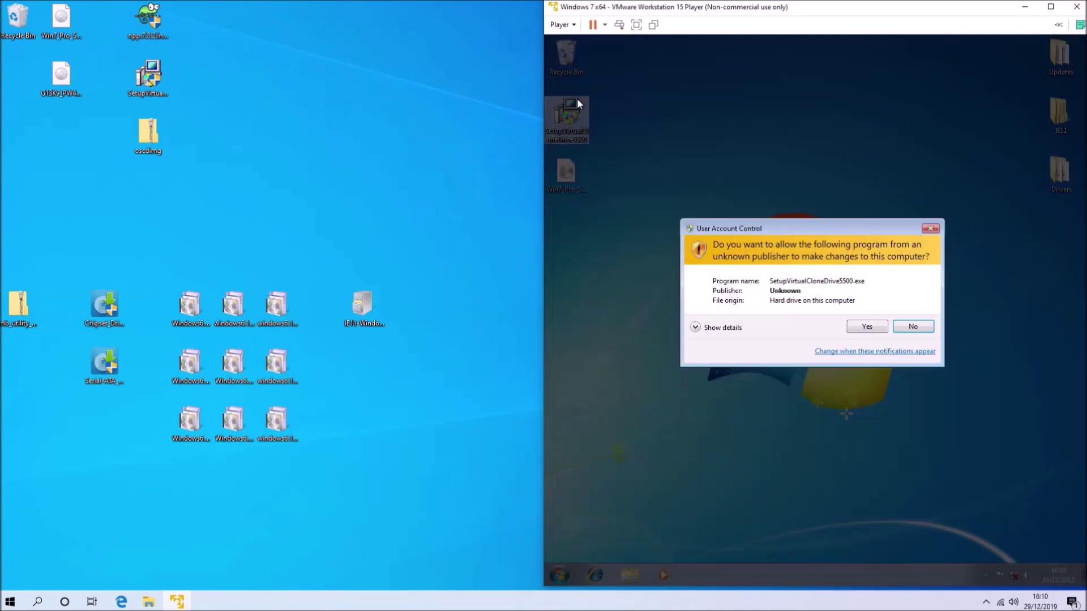
pyautogui.click(857, 326)
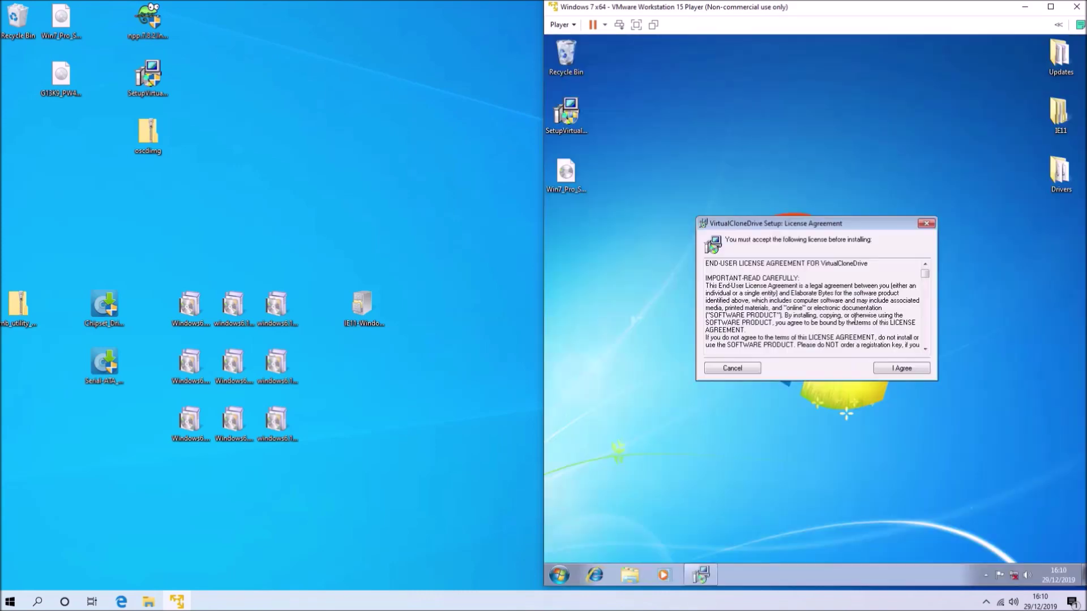
pyautogui.click(901, 368)
pyautogui.click(883, 365)
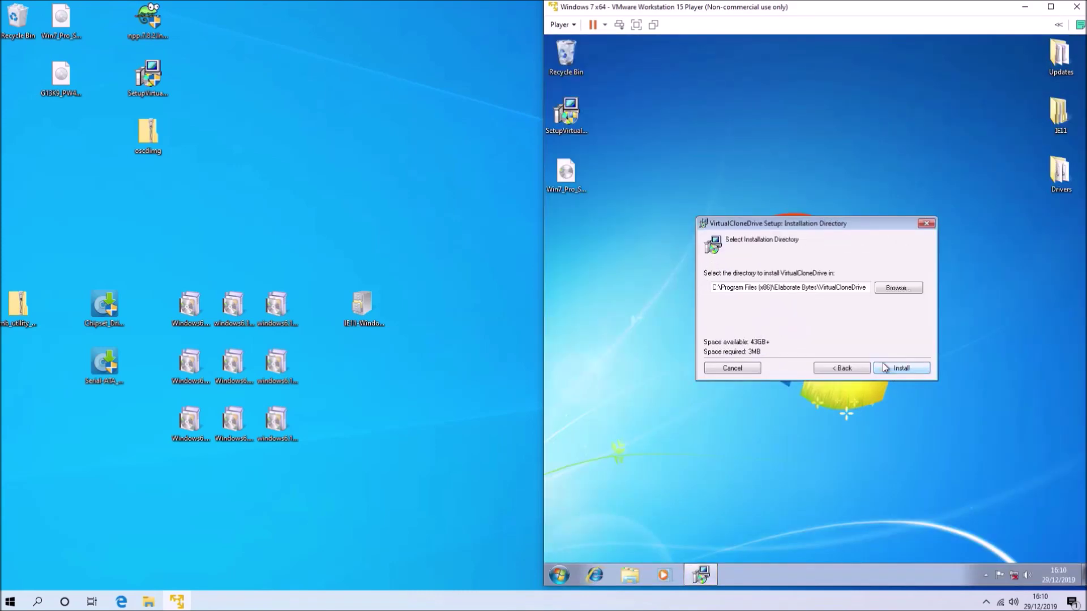
pyautogui.click(883, 366)
pyautogui.click(871, 306)
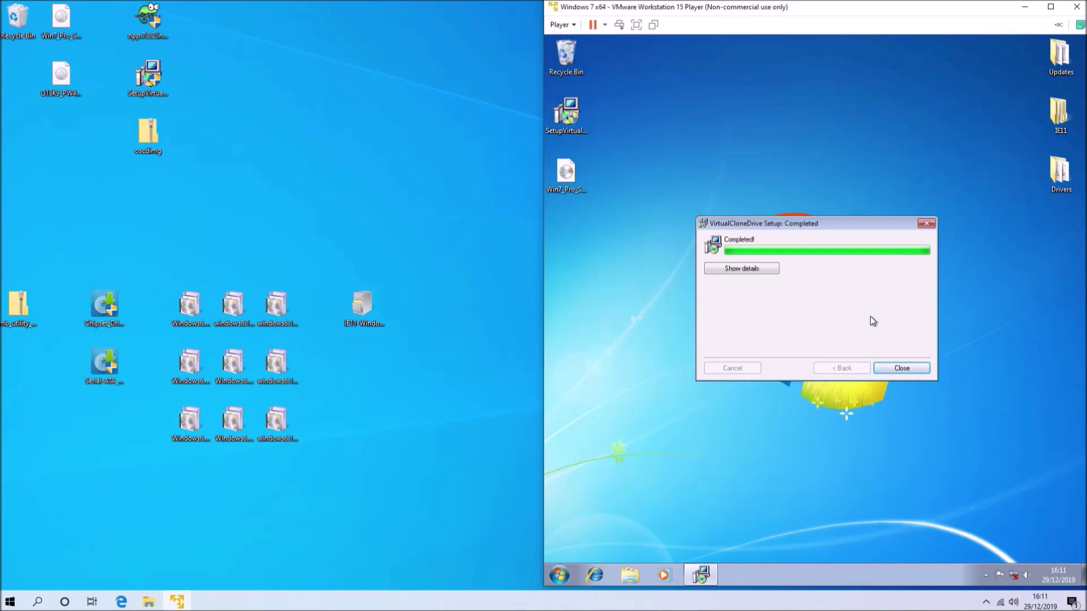
pyautogui.click(895, 368)
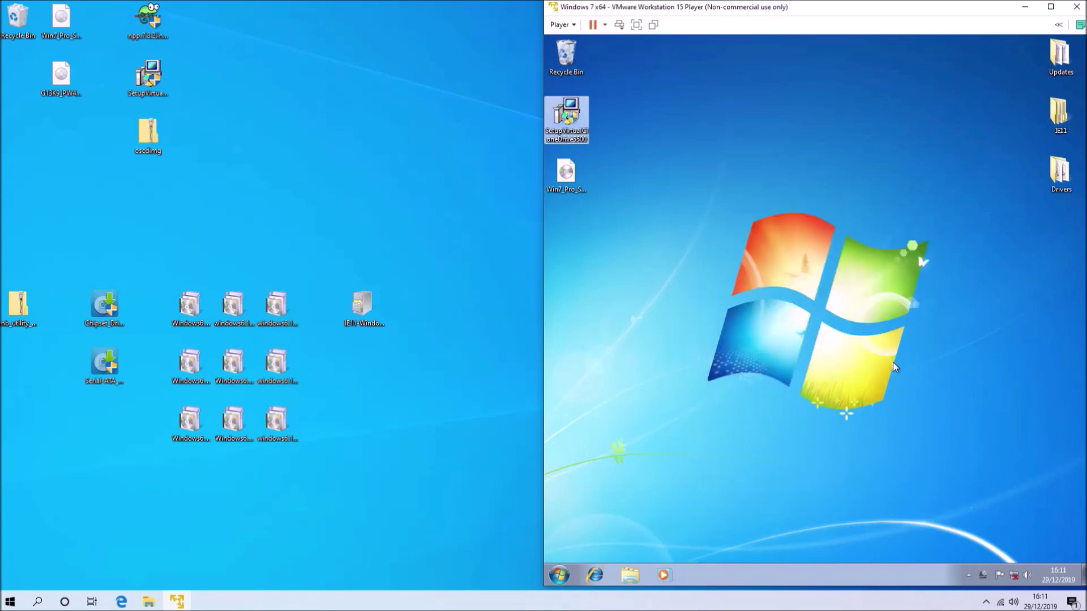
# Delete the VirtualCloneDrive installer and mount the Windows 7 ISO as a drive.
pyautogui.moveTo(566, 116); pyautogui.dragTo(566, 54)
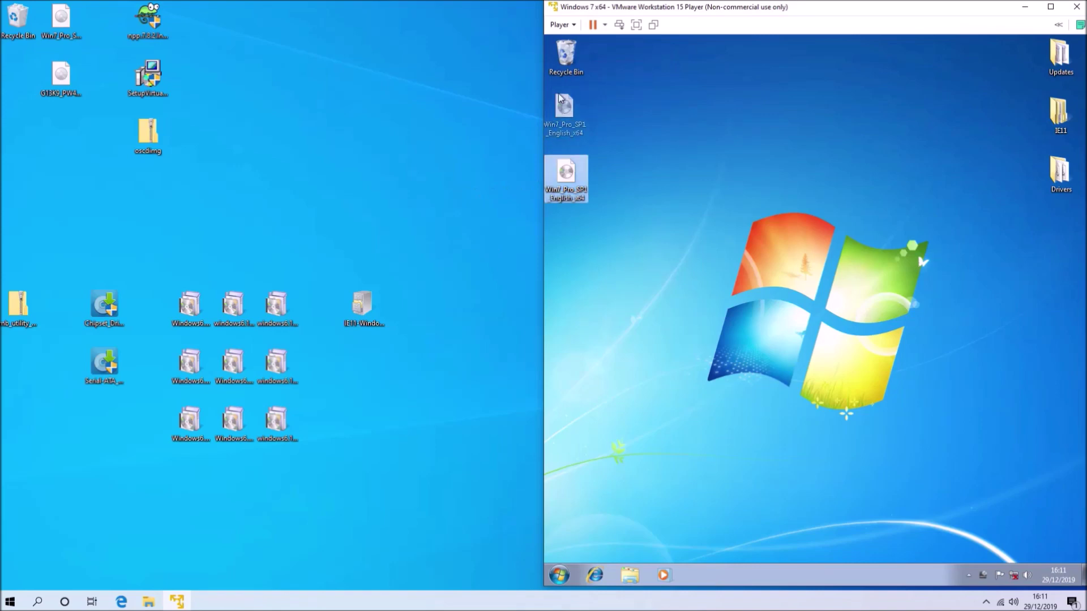
pyautogui.rightClick(562, 93)
pyautogui.rightClick(566, 113)
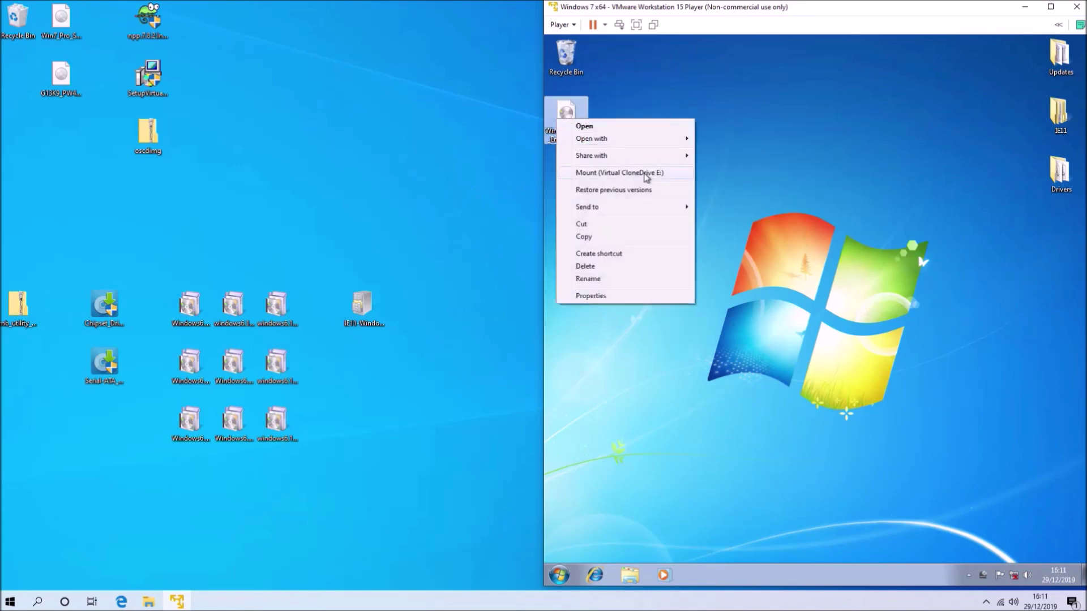
pyautogui.click(645, 166)
# Copy the mounted disc's contents into a new desktop folder named Win7.
pyautogui.click(843, 281)
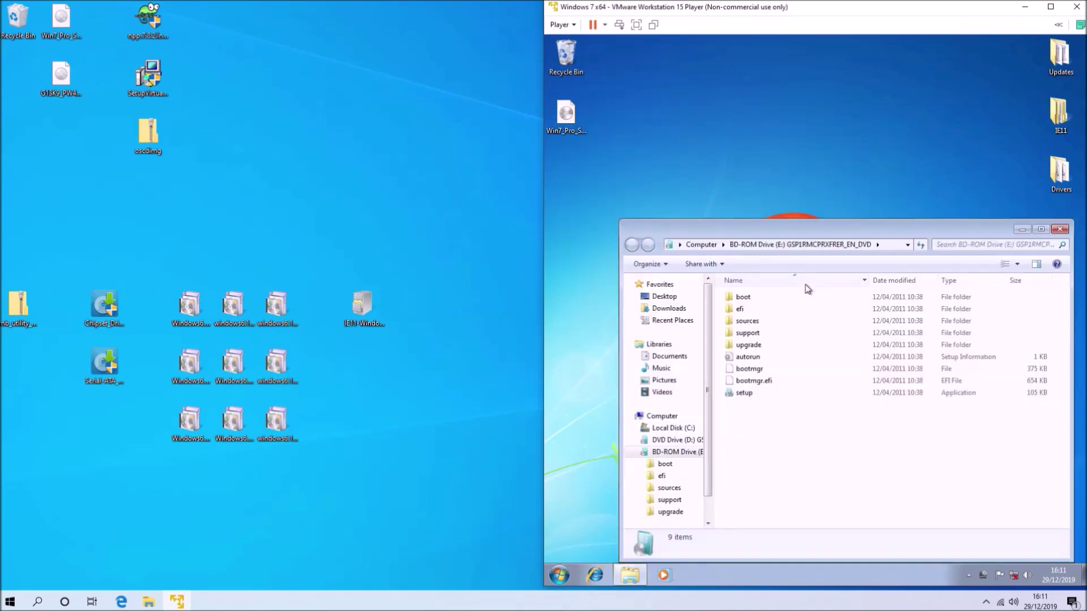
pyautogui.hotkey('ctrl', 'a')
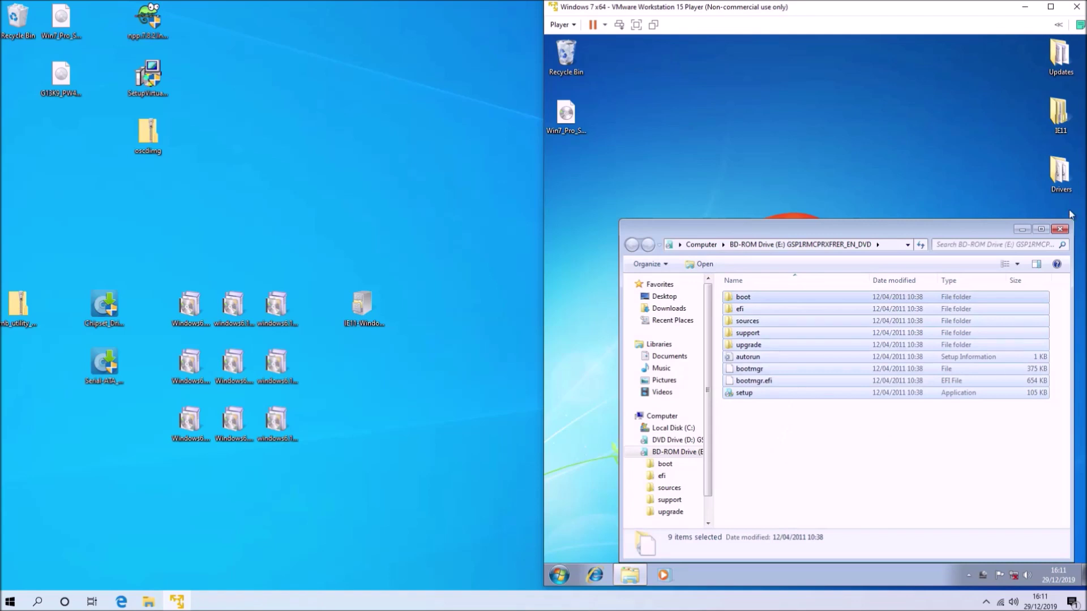
pyautogui.click(1059, 229)
pyautogui.hotkey('ctrl', 'shift', 'n')
pyautogui.write('Win')
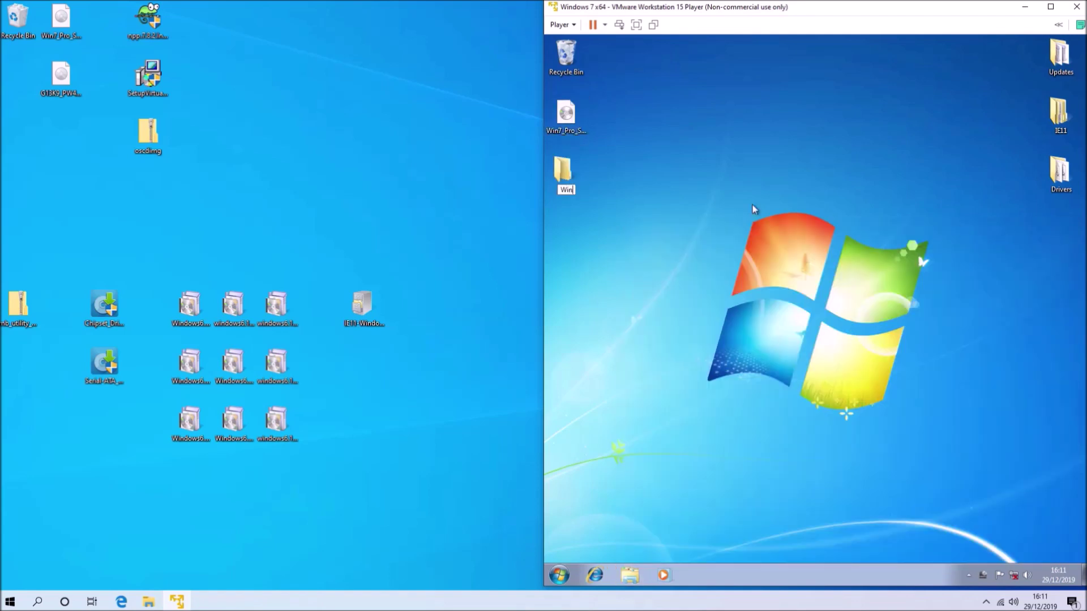
pyautogui.press('Return')
pyautogui.press('Return')
pyautogui.hotkey('ctrl', 'v')
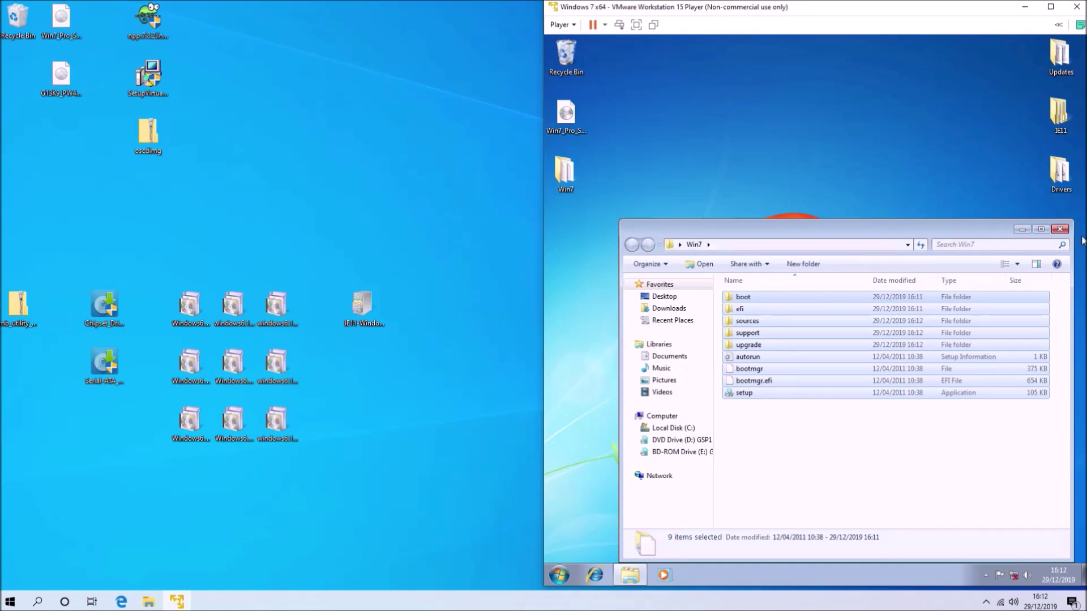
# Move the Updates, IE11, Drivers and Win7 desktop folders into Local Disk (C:).
pyautogui.click(1061, 230)
pyautogui.moveTo(566, 169); pyautogui.dragTo(1060, 226)
pyautogui.moveTo(1014, 37); pyautogui.dragTo(1084, 281)
pyautogui.rightClick(1060, 52)
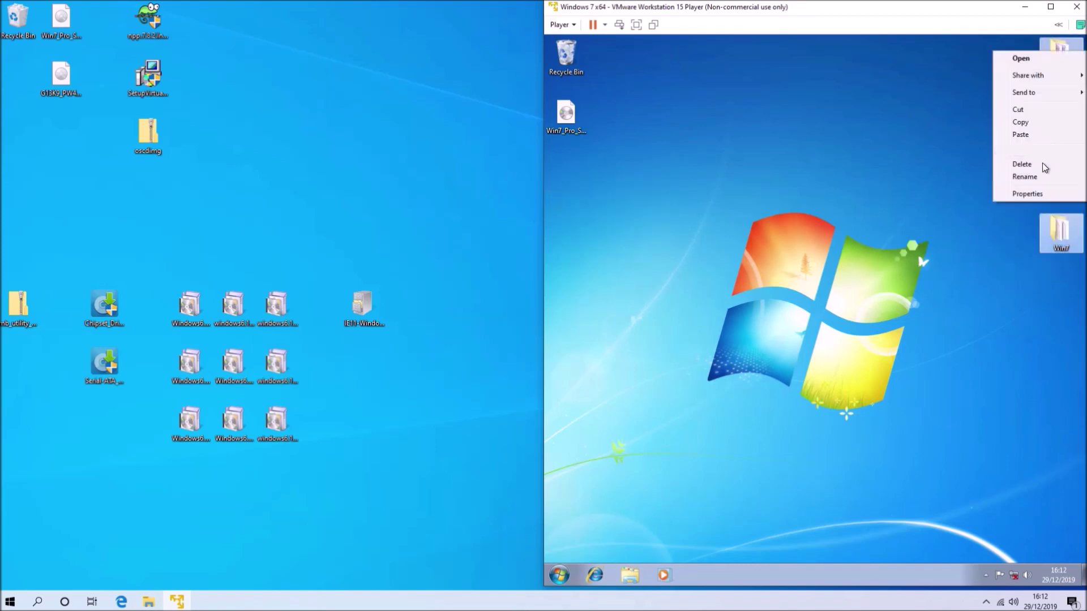
pyautogui.click(1029, 108)
pyautogui.click(629, 575)
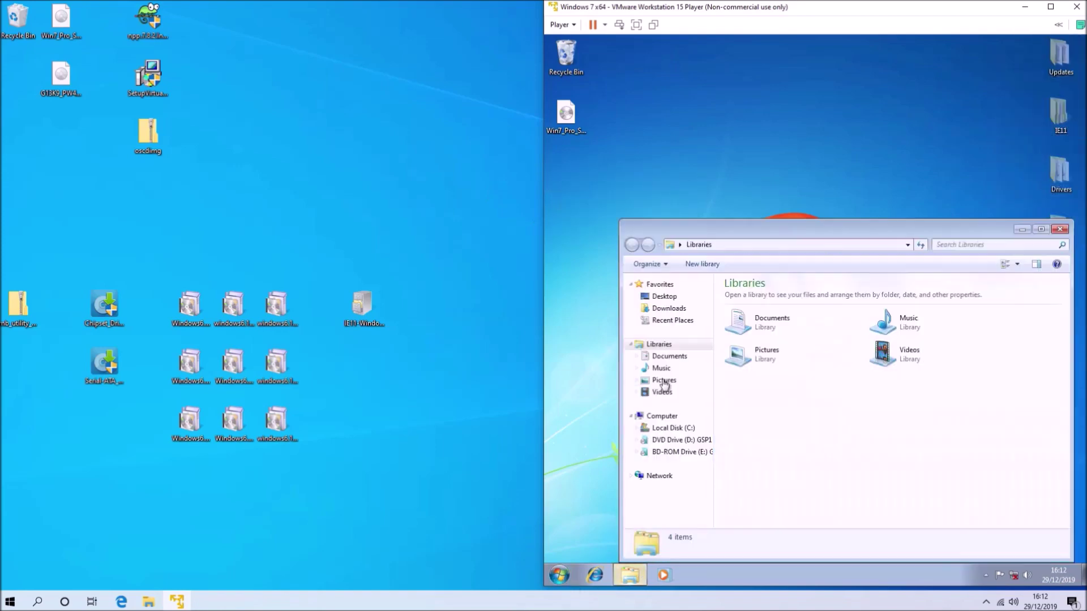
pyautogui.click(674, 426)
pyautogui.rightClick(798, 423)
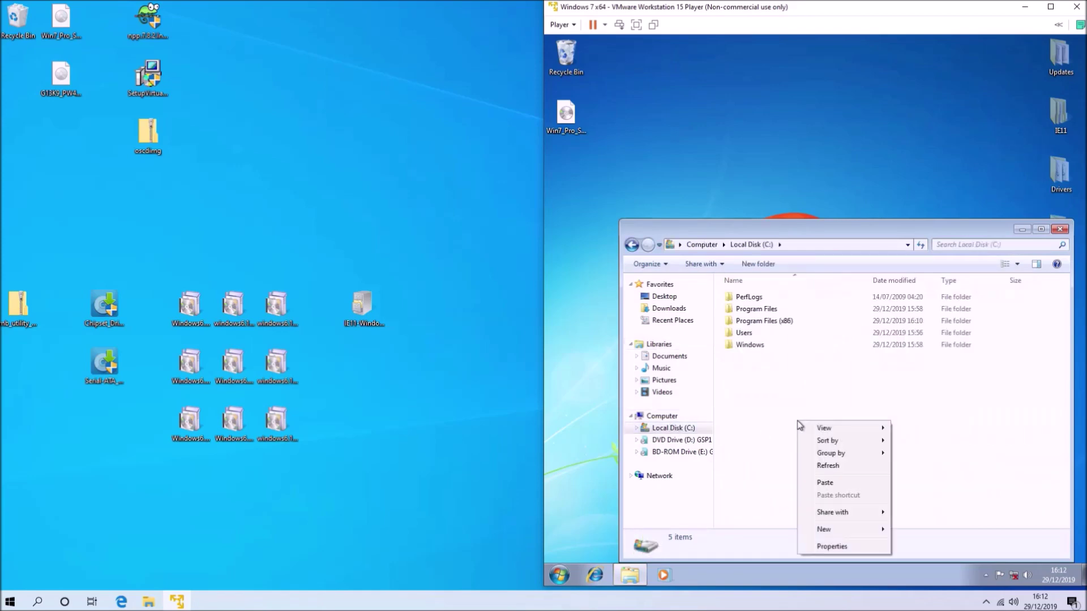
pyautogui.click(825, 482)
# Check the contents of the Updates, Drivers and IE11 folders on C:.
pyautogui.click(766, 412)
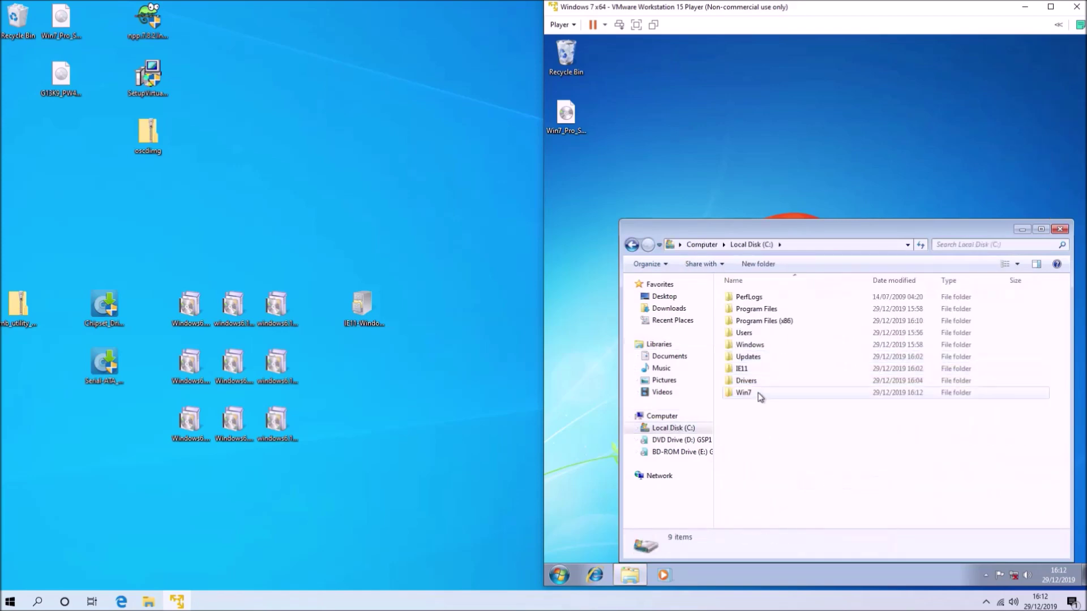
pyautogui.doubleClick(681, 229)
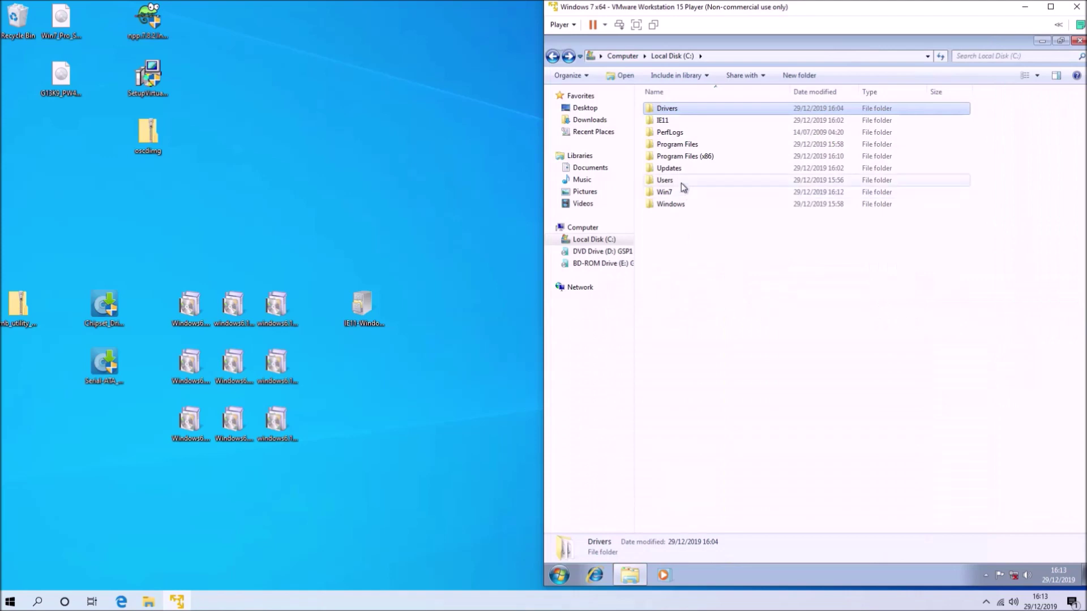
pyautogui.click(680, 170)
pyautogui.doubleClick(679, 172)
pyautogui.click(555, 58)
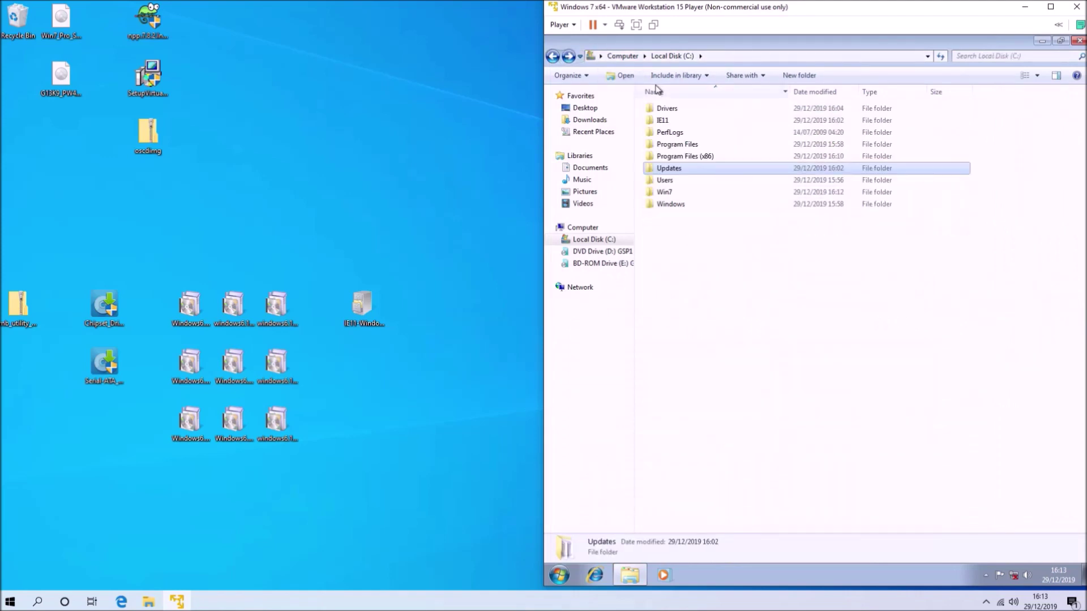
pyautogui.doubleClick(663, 109)
pyautogui.click(551, 56)
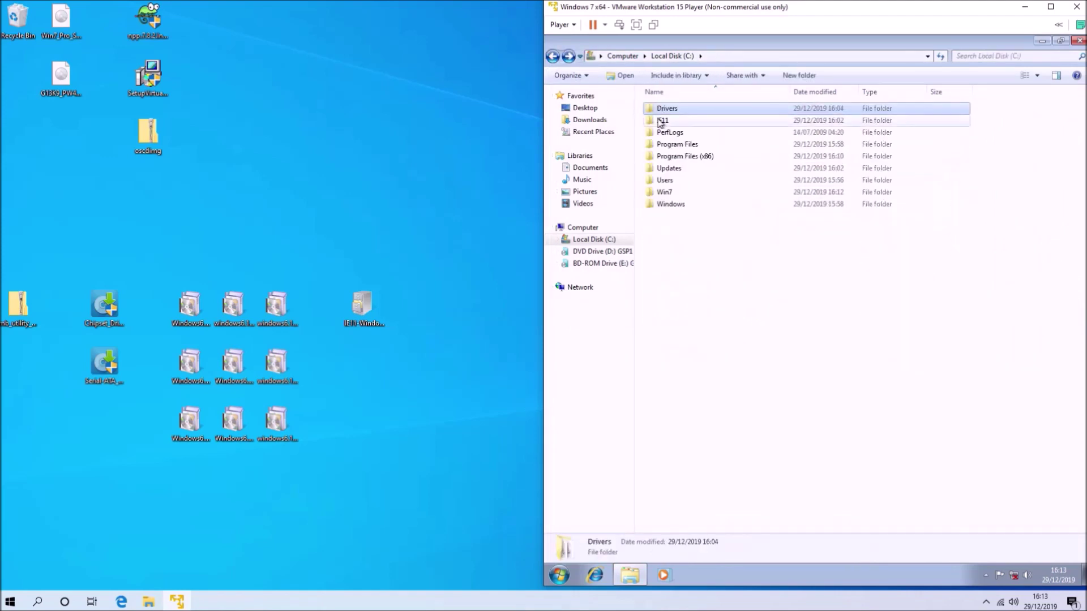
pyautogui.doubleClick(662, 121)
pyautogui.click(550, 56)
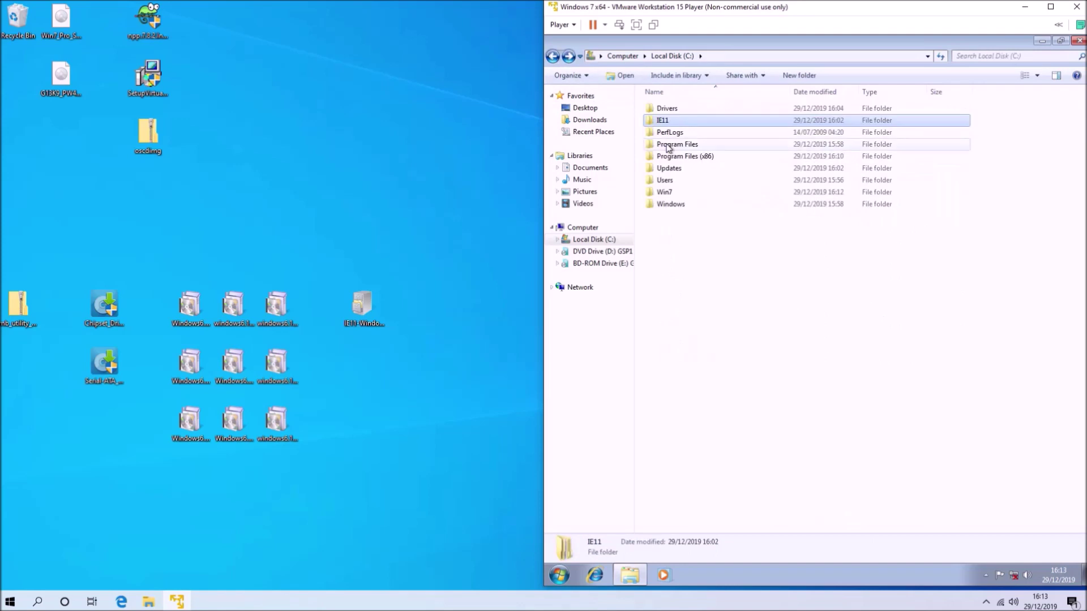
# Open Win7\sources and select boot.wim to inspect it.
pyautogui.doubleClick(662, 192)
pyautogui.doubleClick(698, 137)
pyautogui.scroll(-3, 702, 283)
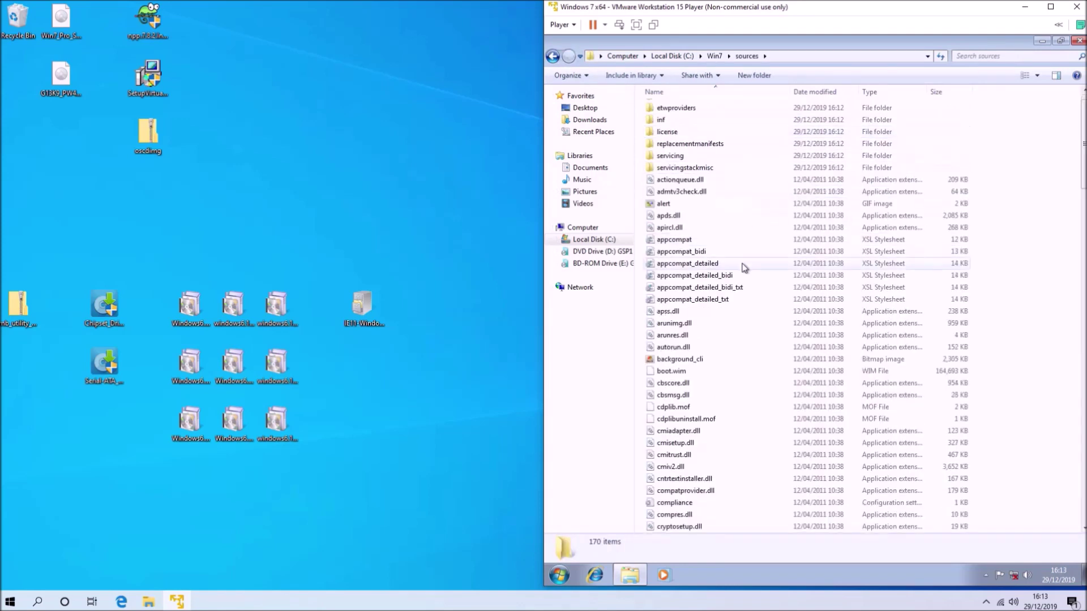
pyautogui.click(702, 335)
pyautogui.rightClick(702, 335)
# Check boot.wim's size (160 MB) in its Properties.
pyautogui.click(741, 466)
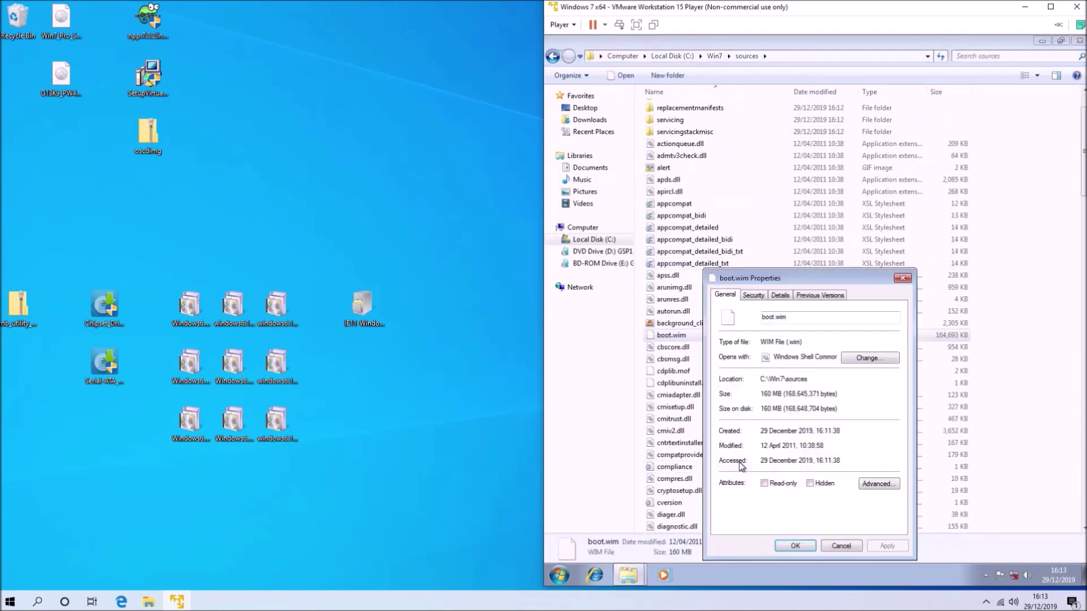
pyautogui.click(842, 545)
pyautogui.scroll(-10, 870, 438)
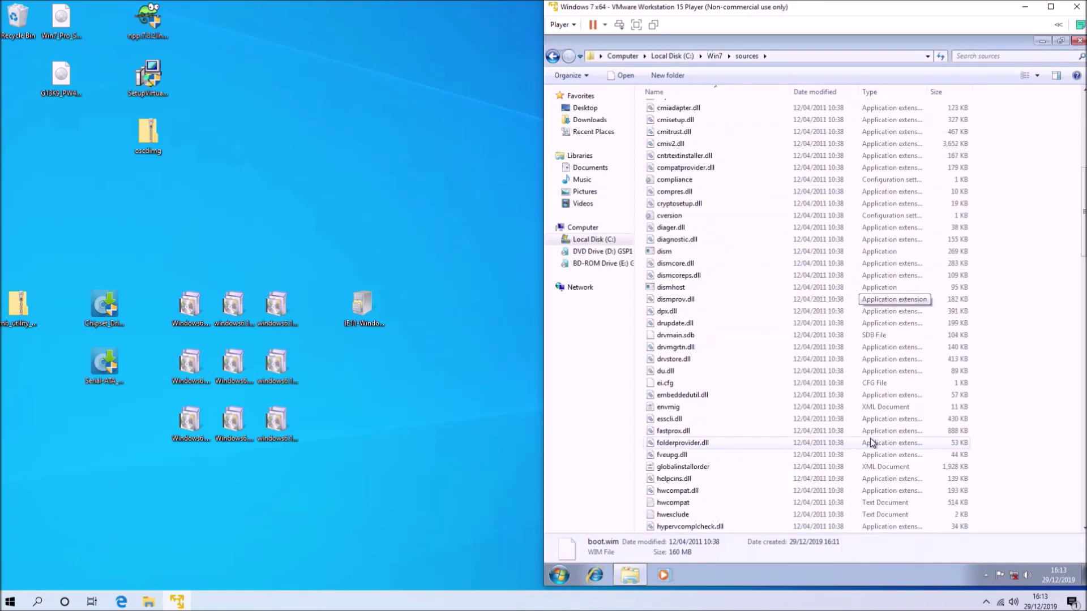
pyautogui.scroll(-1, 867, 441)
# Check install.wim's size (2.75 GB), then return to the root of Local Disk (C:).
pyautogui.click(845, 463)
pyautogui.scroll(-3, 845, 464)
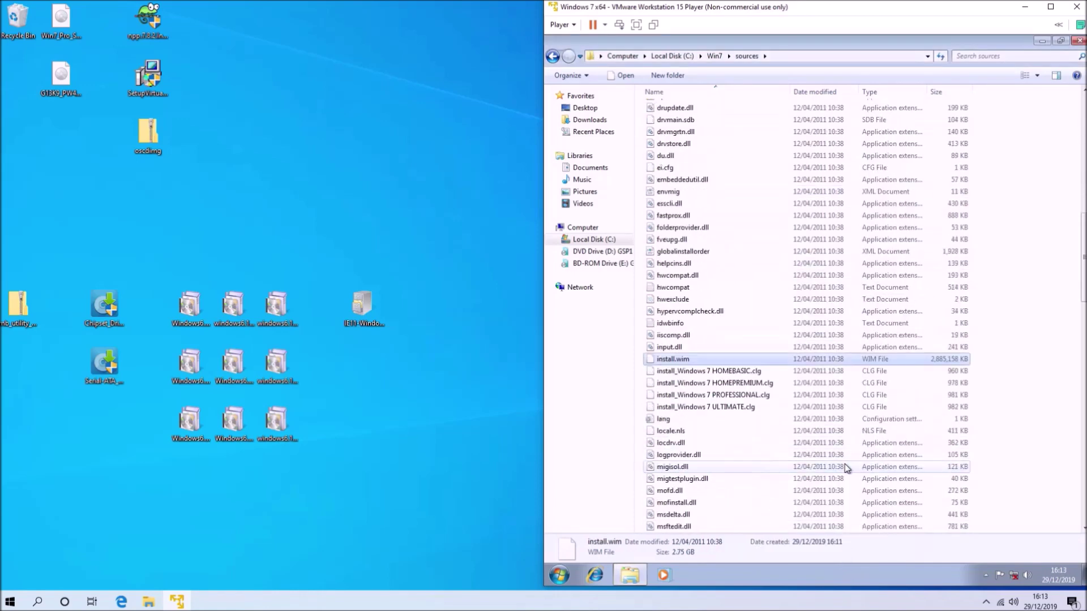
pyautogui.rightClick(856, 360)
pyautogui.click(881, 491)
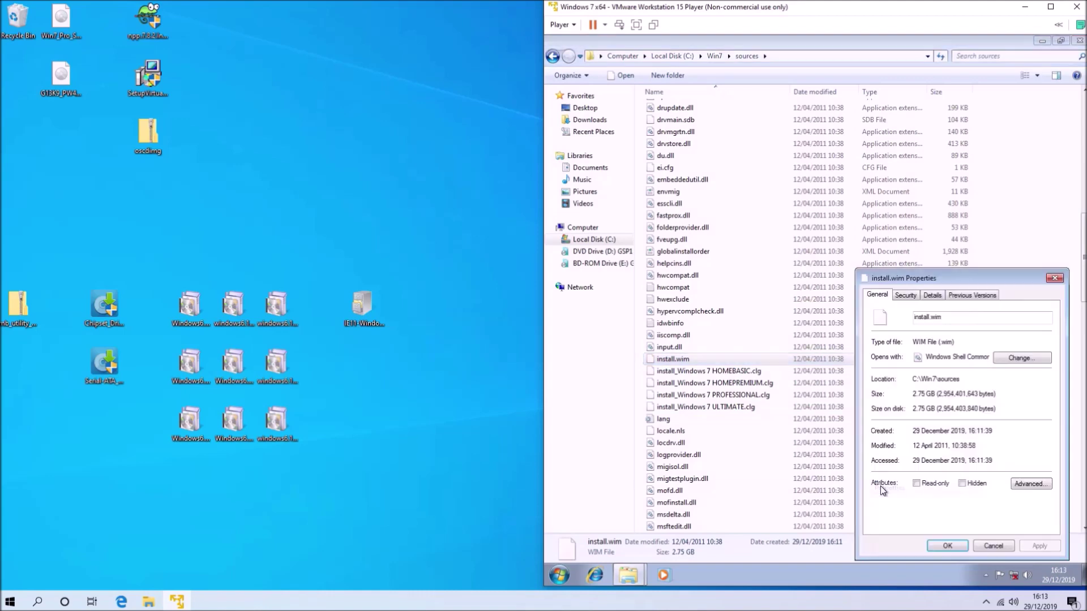
pyautogui.click(955, 545)
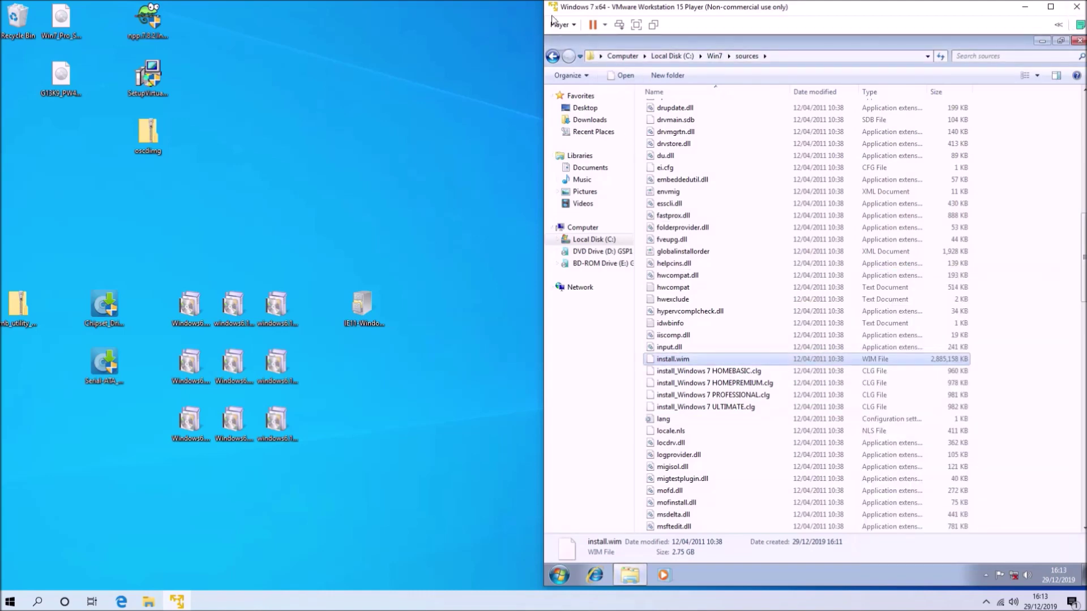
pyautogui.click(655, 56)
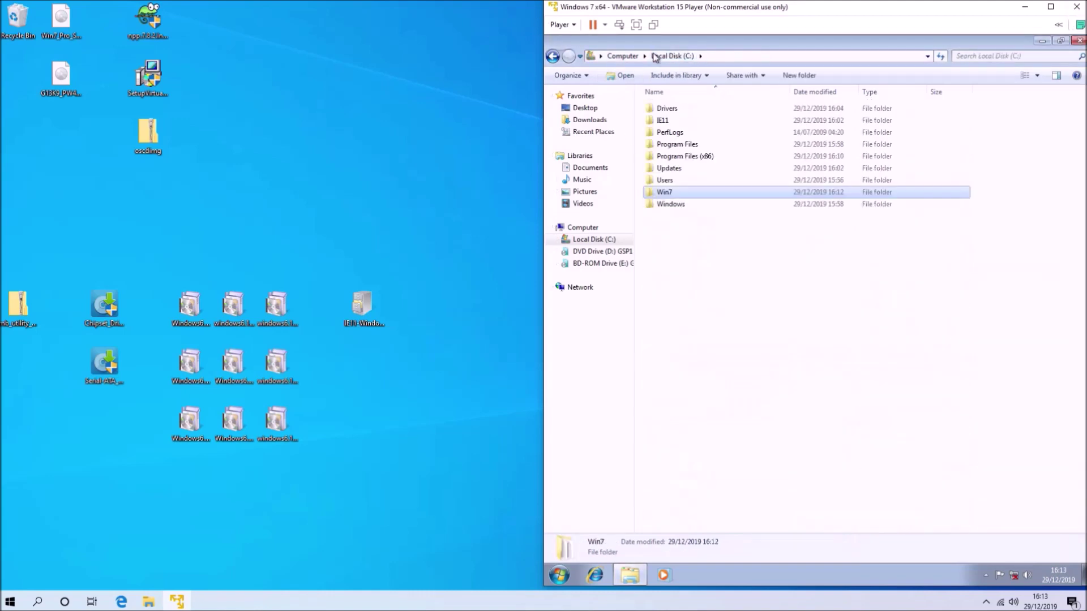
pyautogui.click(118, 605)
# Copy the 79-line DISM script from the Edge guide and maximize the VMware Player window.
pyautogui.scroll(-5, 96, 123)
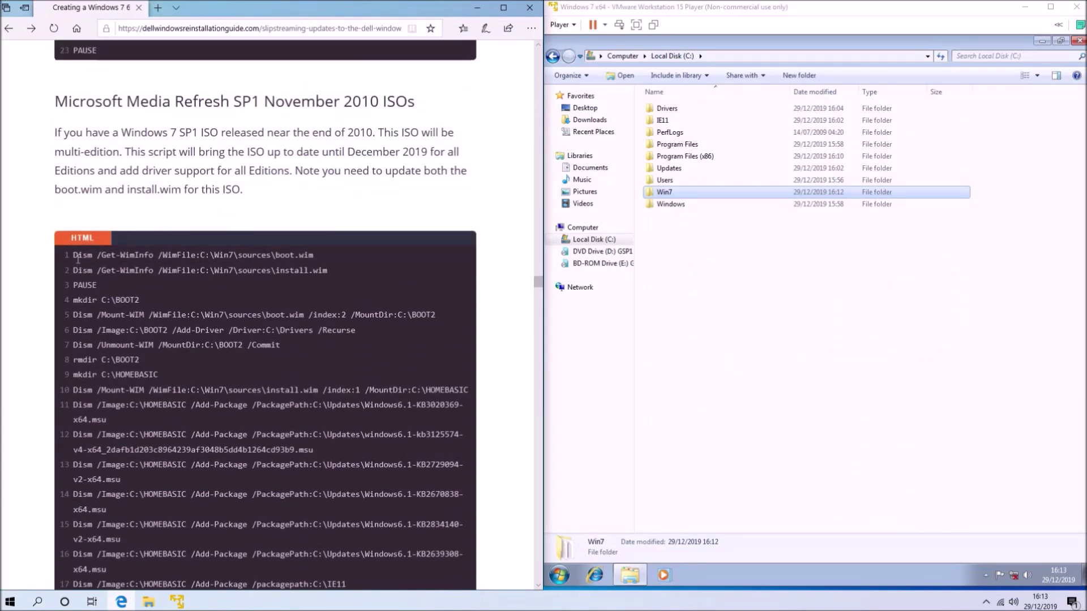
pyautogui.scroll(-15, 161, 365)
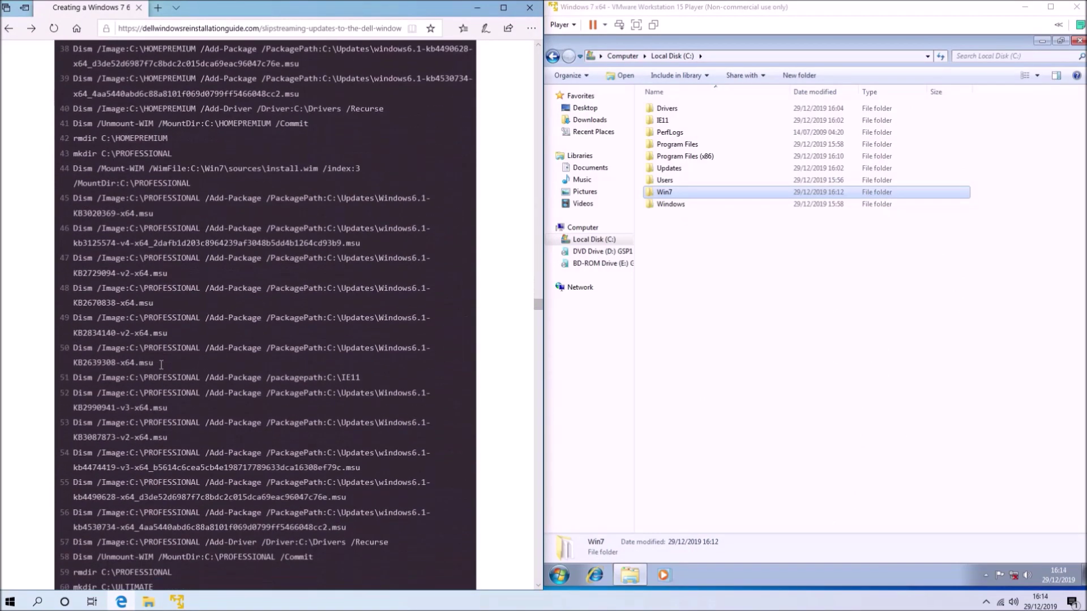
pyautogui.scroll(-8, 161, 365)
pyautogui.rightClick(213, 262)
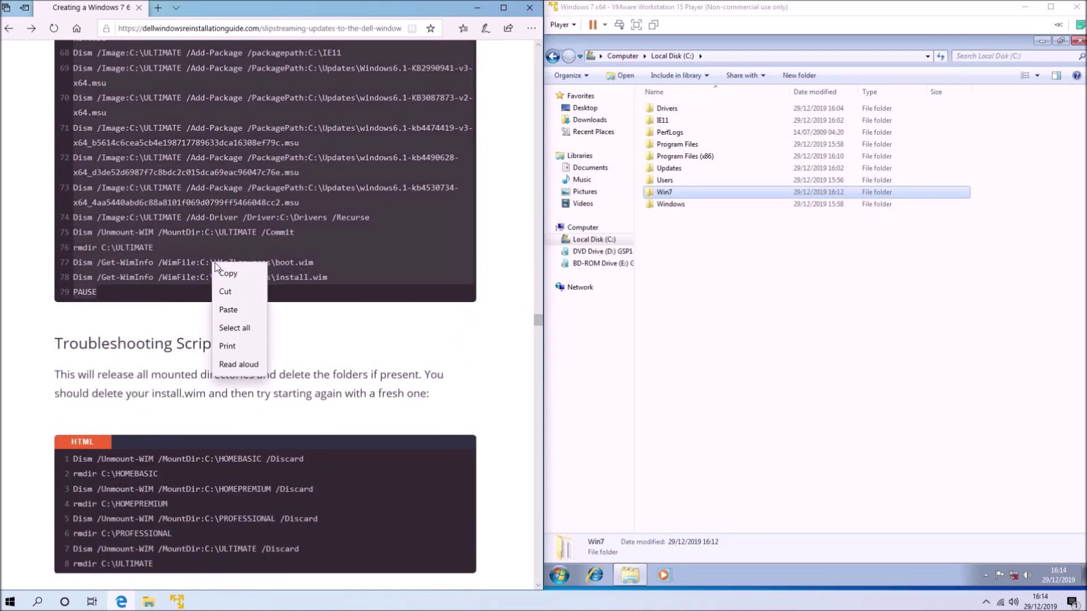
pyautogui.click(233, 272)
pyautogui.click(1059, 7)
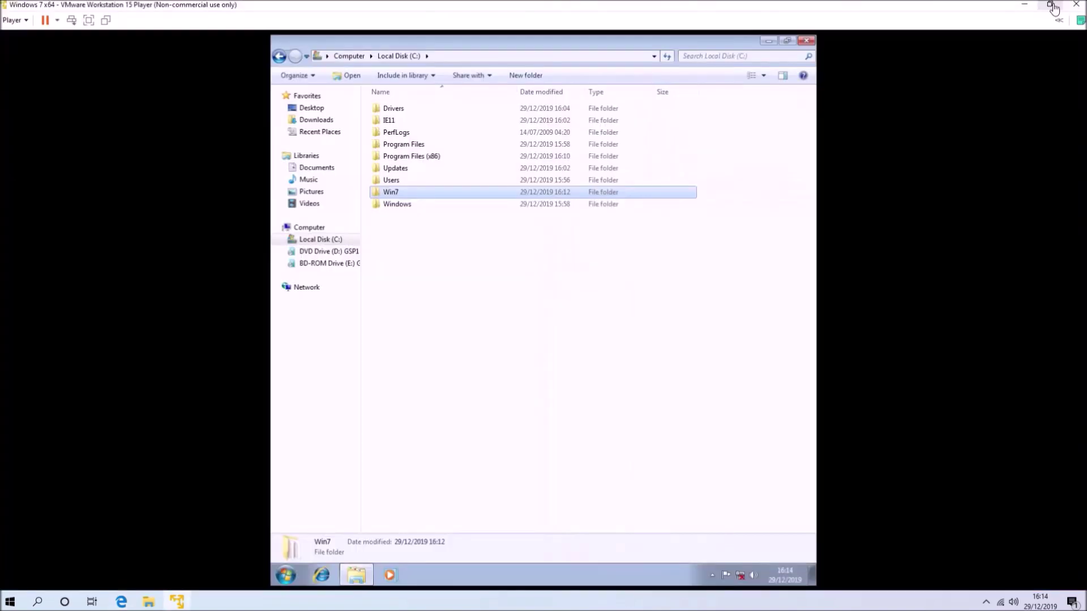
# Exit full screen and snap the VMware Player window to the right half of the screen.
pyautogui.click(87, 21)
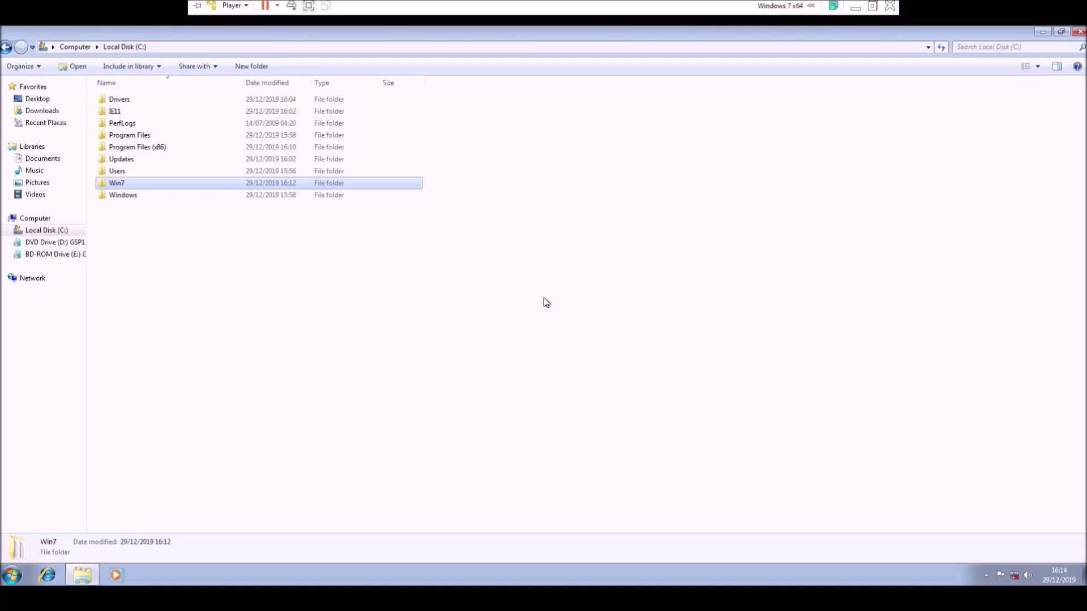
pyautogui.press('super+Right')
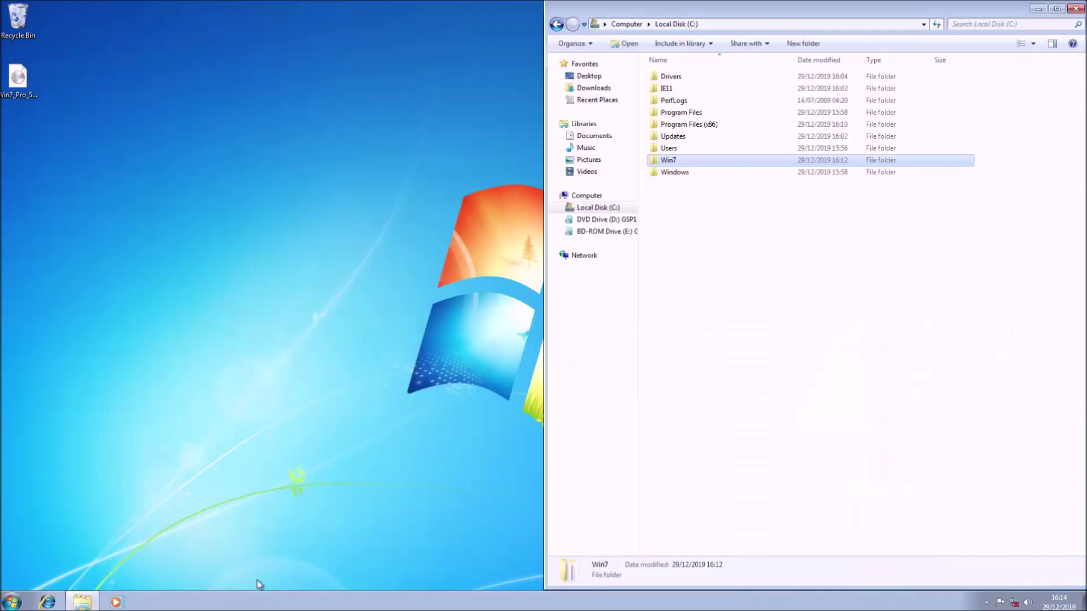
pyautogui.press('super')
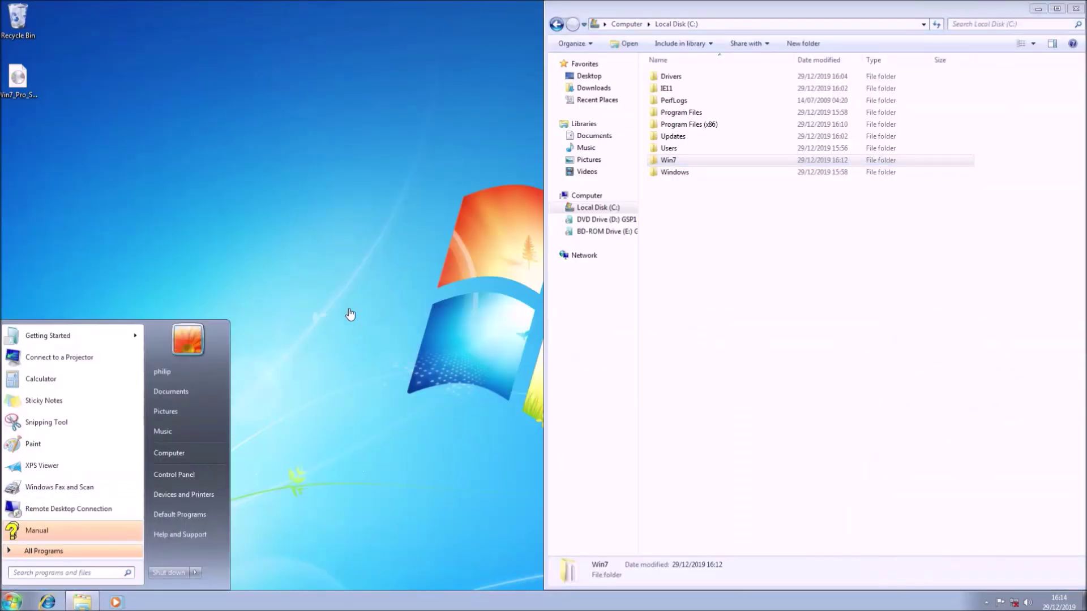
pyautogui.moveTo(429, 3)
pyautogui.click(872, 7)
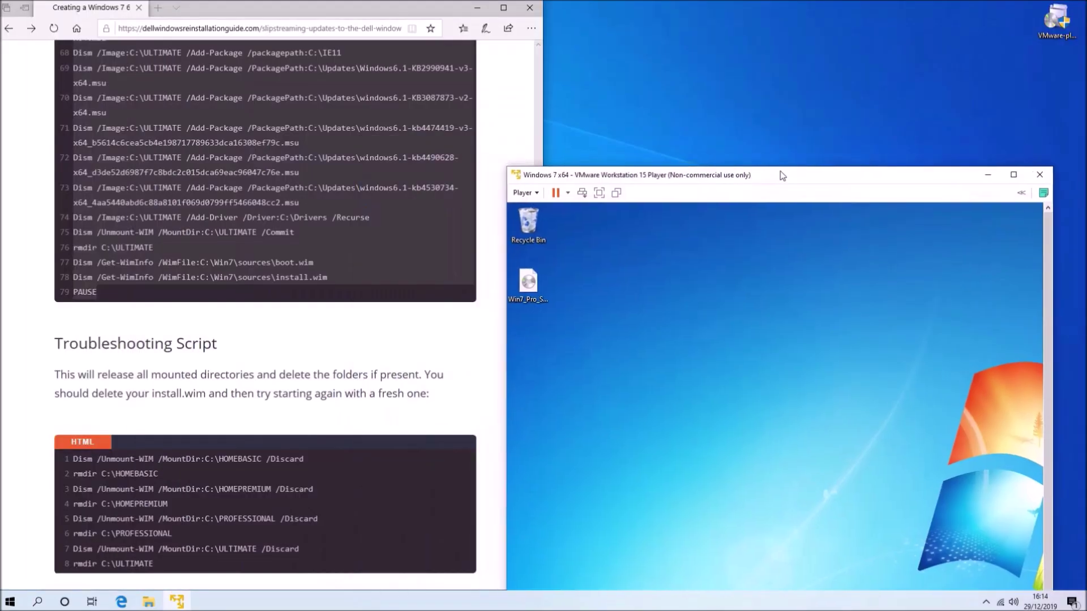
pyautogui.moveTo(782, 176); pyautogui.dragTo(1086, 177)
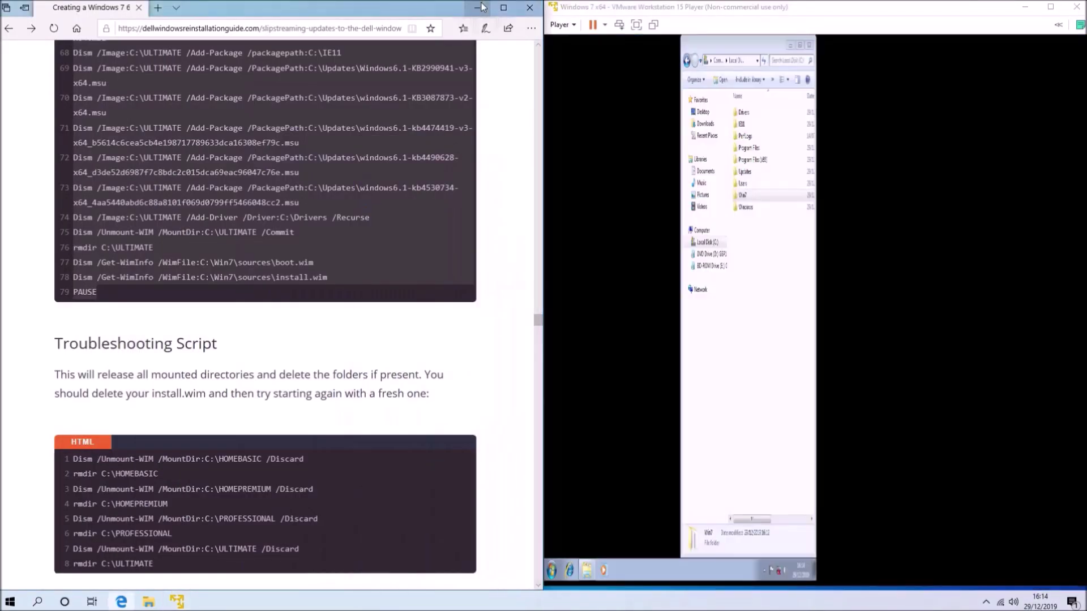
pyautogui.click(477, 8)
# Copy the Notepad++ 7.8.2 installer into the guest and install it with default options.
pyautogui.moveTo(148, 22); pyautogui.dragTo(736, 225)
pyautogui.click(580, 173)
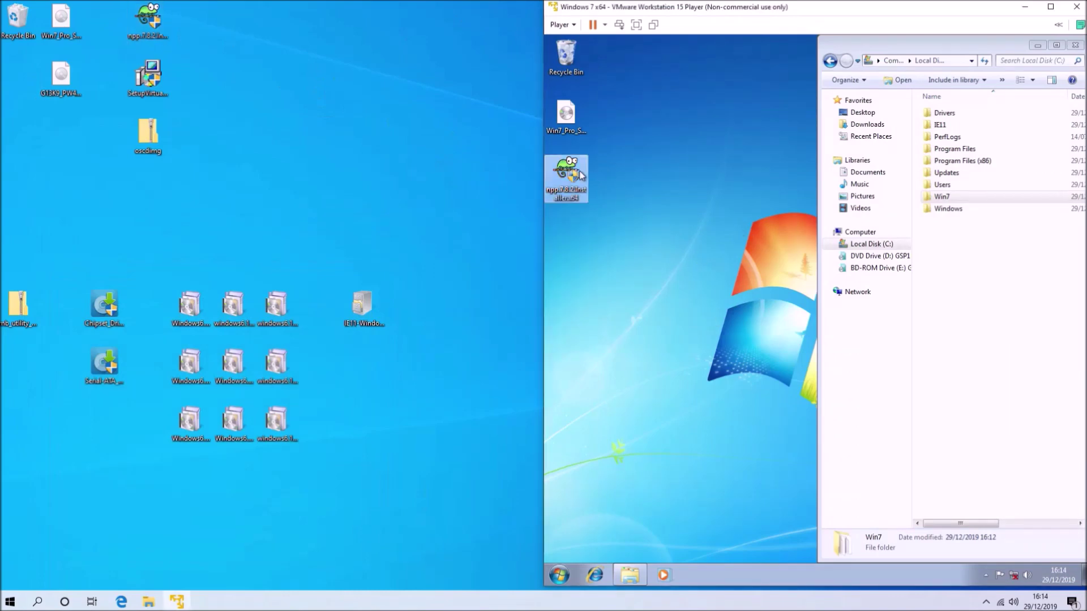
pyautogui.doubleClick(576, 182)
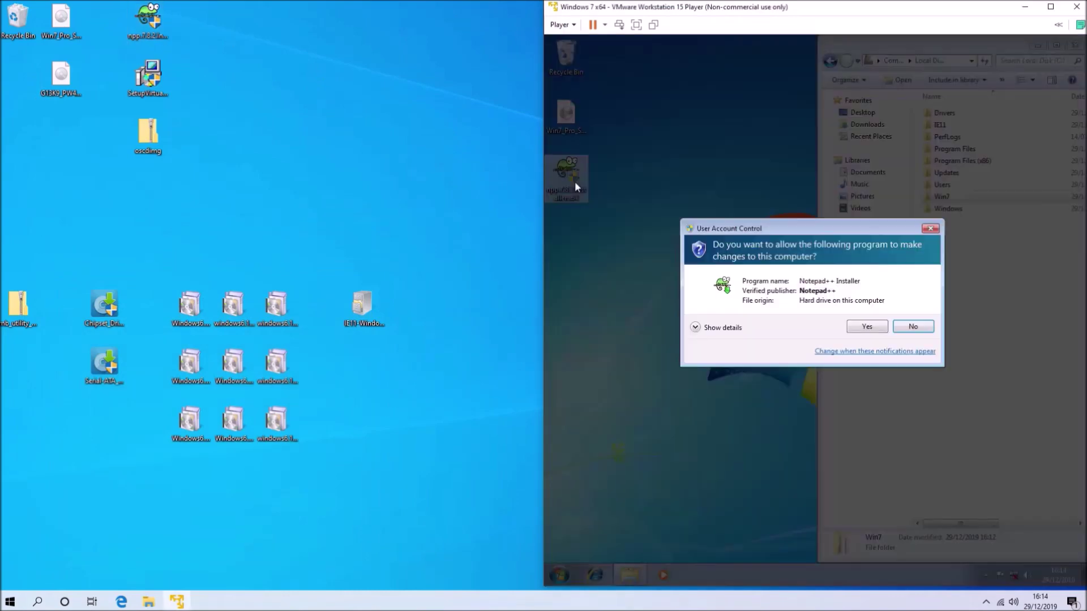
pyautogui.click(866, 326)
pyautogui.click(837, 331)
pyautogui.click(877, 396)
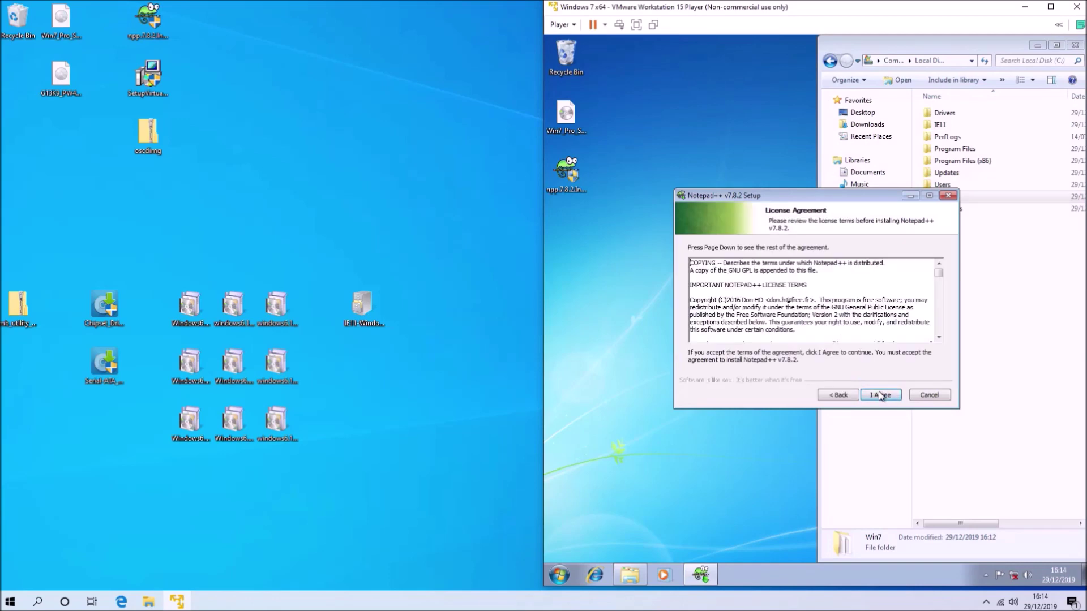
pyautogui.click(879, 395)
pyautogui.click(880, 395)
pyautogui.click(879, 396)
pyautogui.click(879, 395)
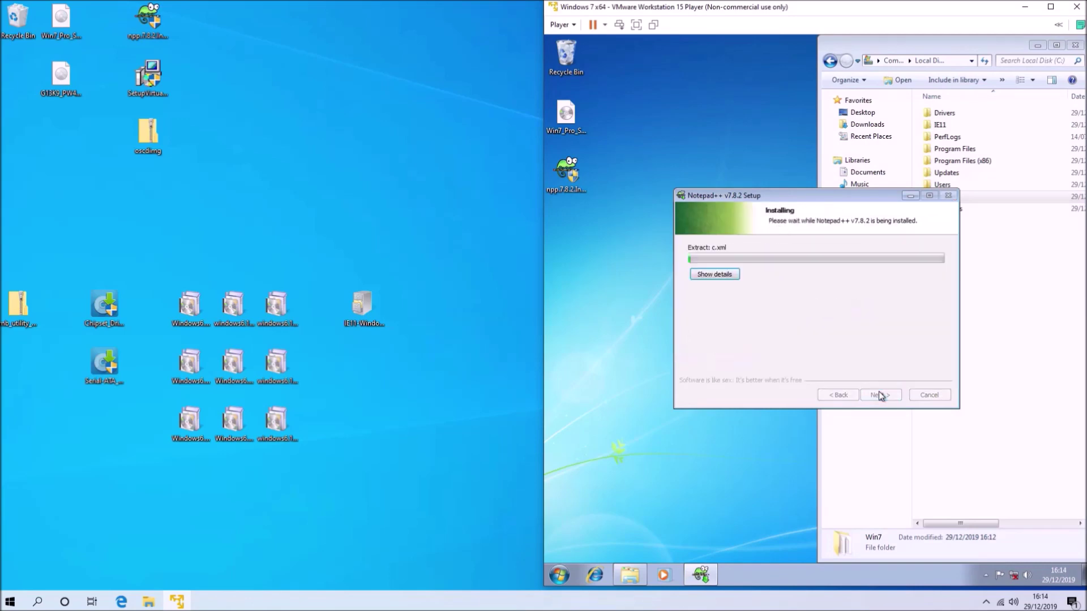
pyautogui.click(1051, 8)
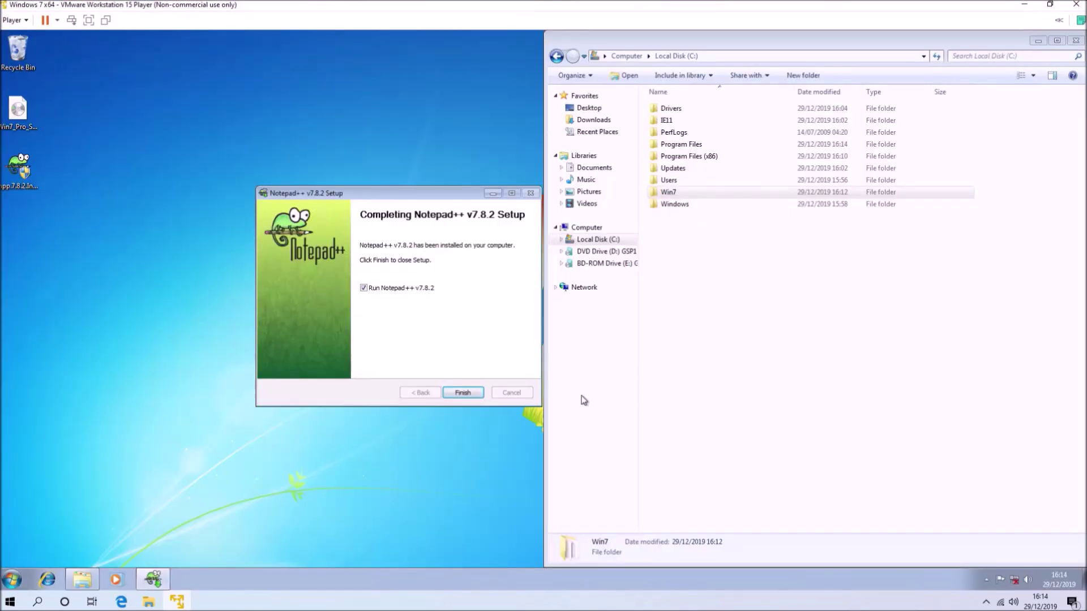
pyautogui.click(463, 393)
# Paste the slipstream script into a new, maximized Notepad++ document.
pyautogui.click(170, 267)
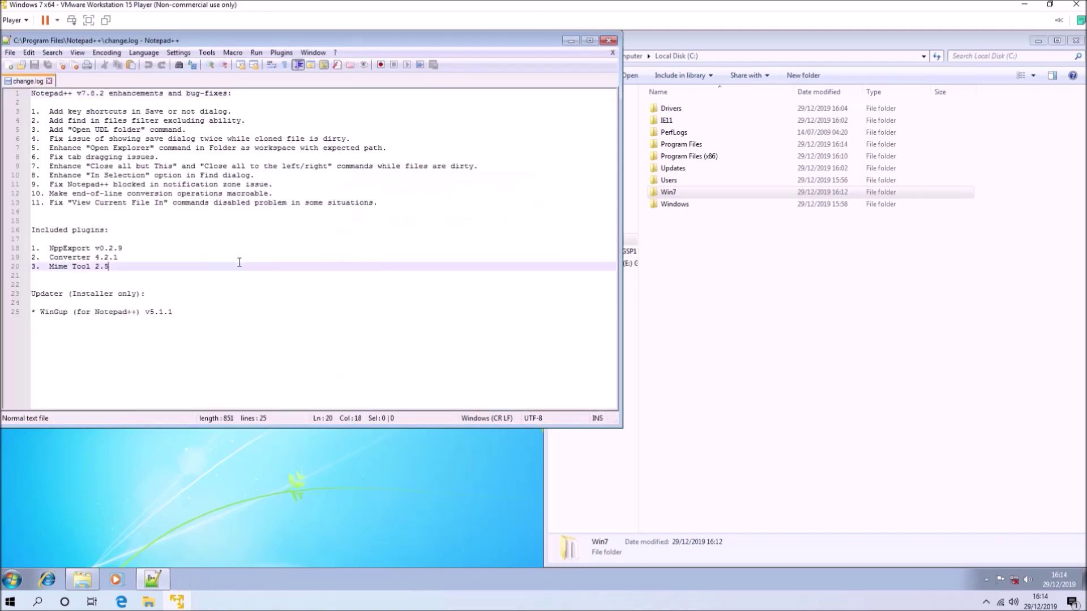
pyautogui.rightClick(236, 257)
pyautogui.click(11, 67)
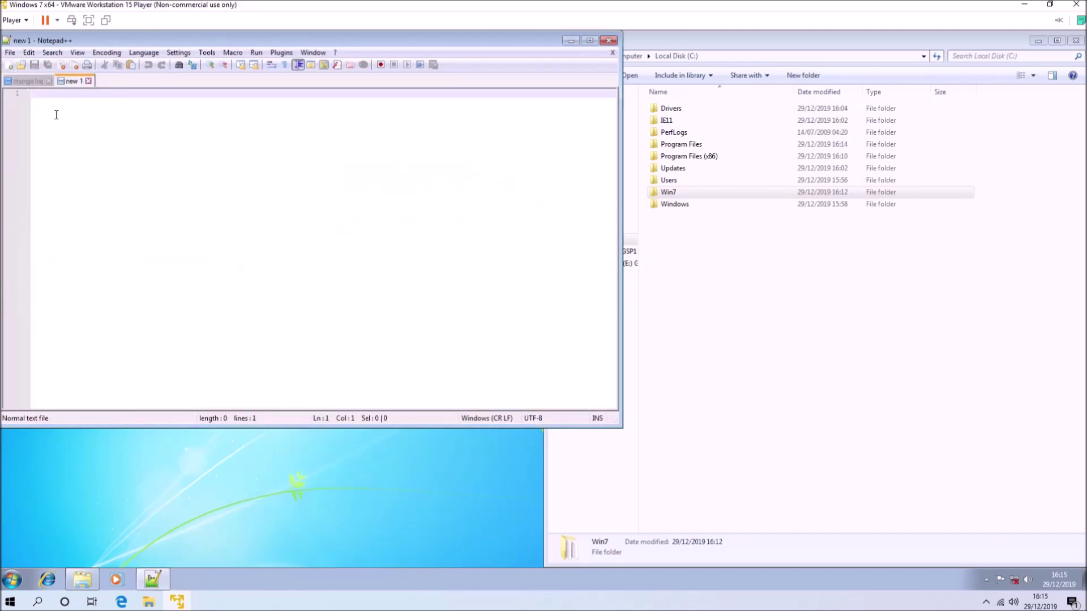
pyautogui.hotkey('ctrl', 'v')
pyautogui.click(591, 41)
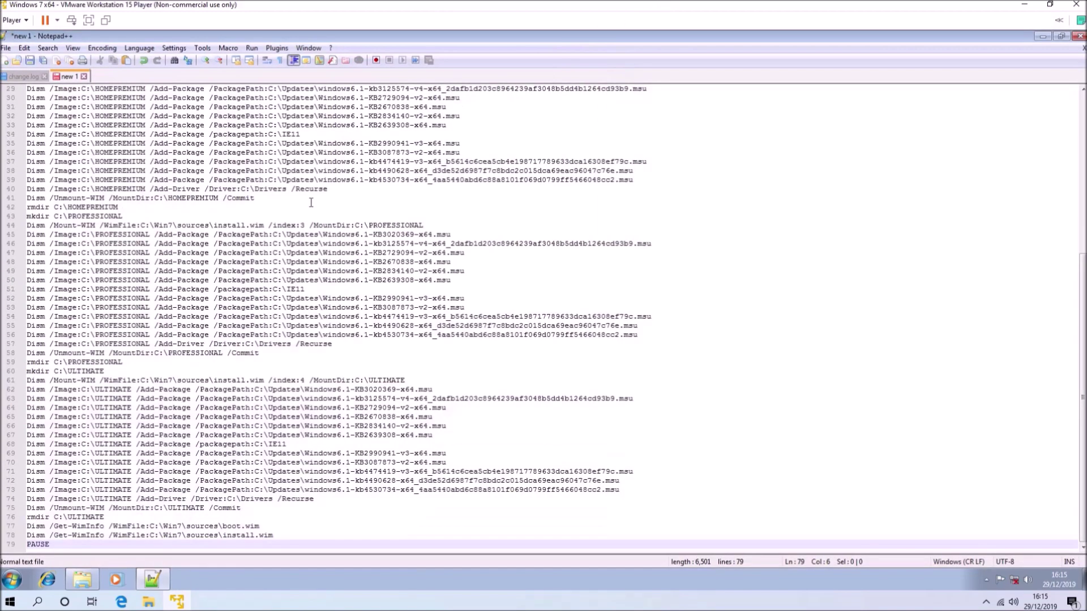
pyautogui.scroll(10, 67, 133)
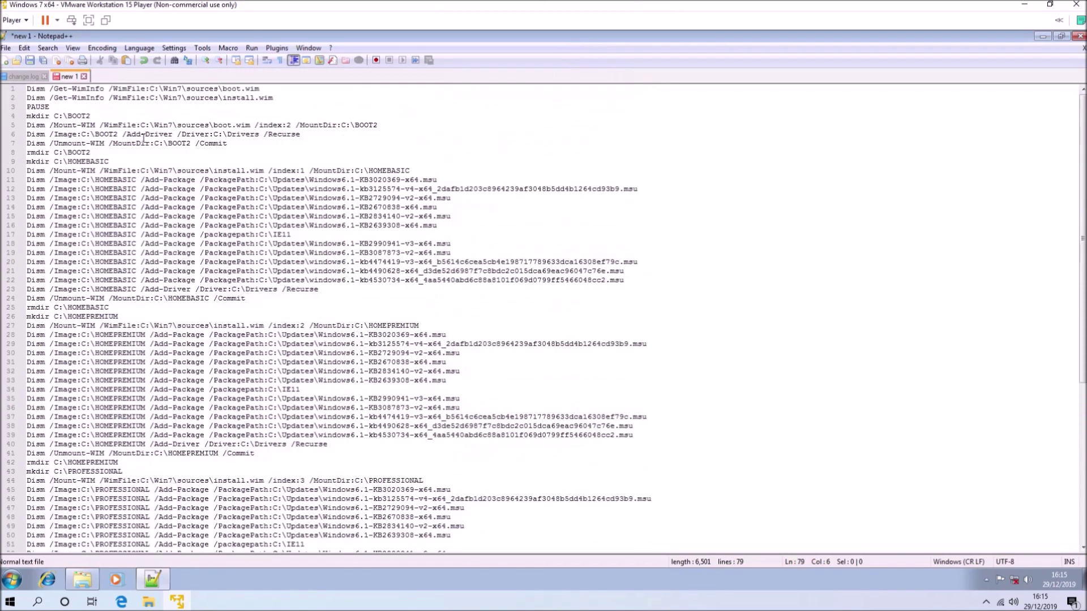
# Insert PAUSE lines after the Add-Driver commands on lines 6, 24 and 42.
pyautogui.click(321, 133)
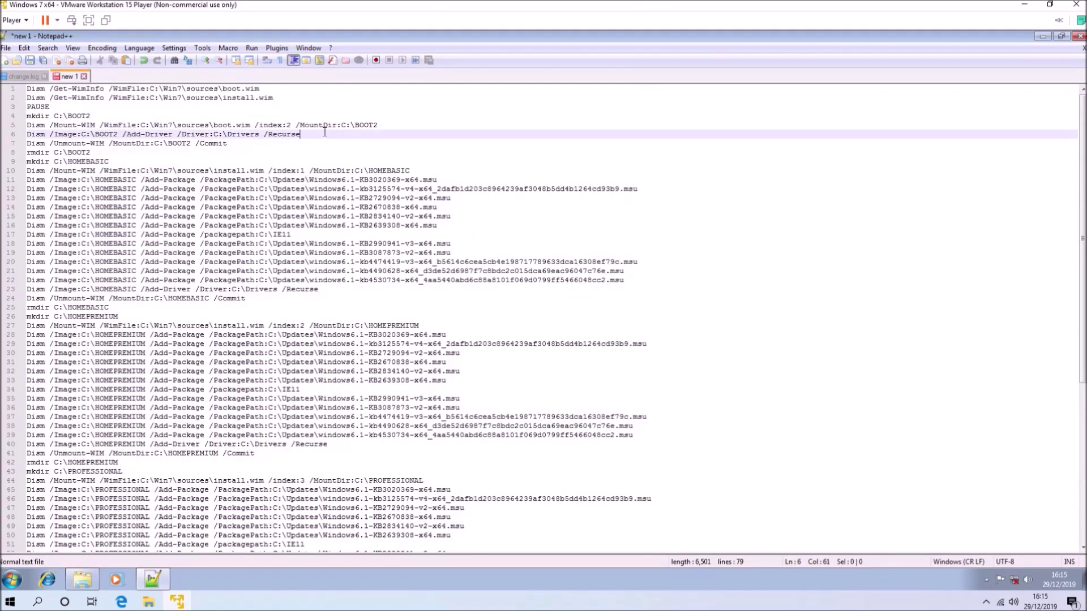
pyautogui.press('Return')
pyautogui.write('PAUSE')
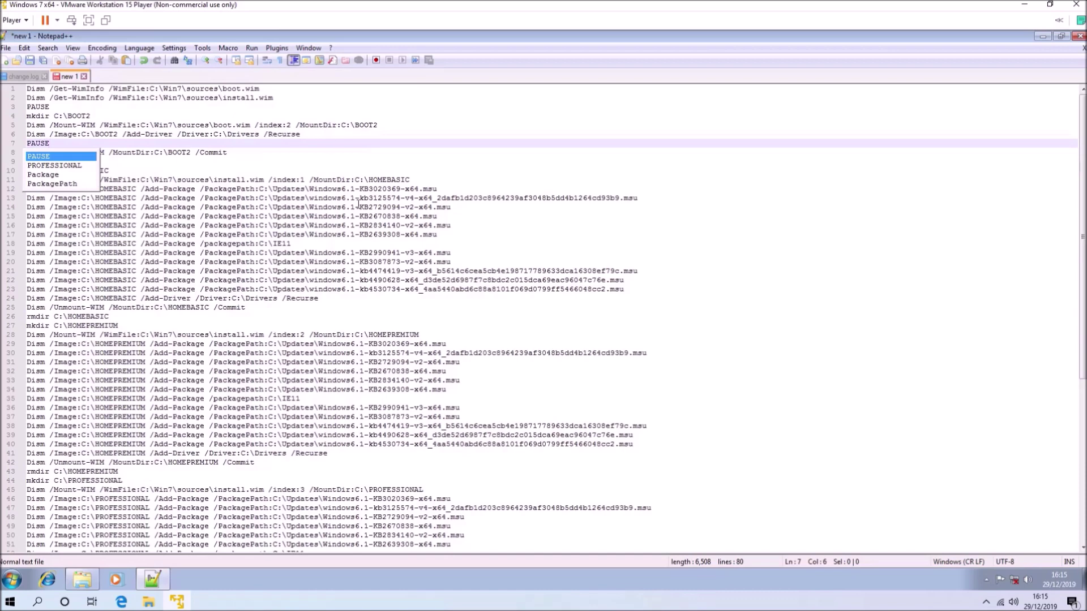
pyautogui.click(361, 206)
pyautogui.scroll(-2, 325, 266)
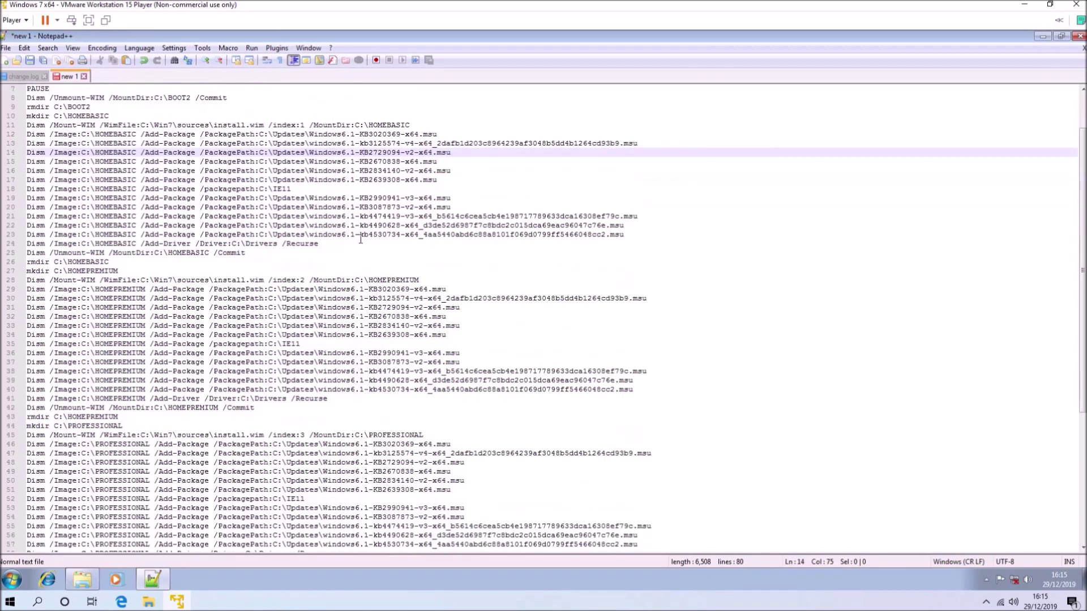
pyautogui.click(360, 237)
pyautogui.click(365, 245)
pyautogui.press('Return')
pyautogui.write('PAUSE')
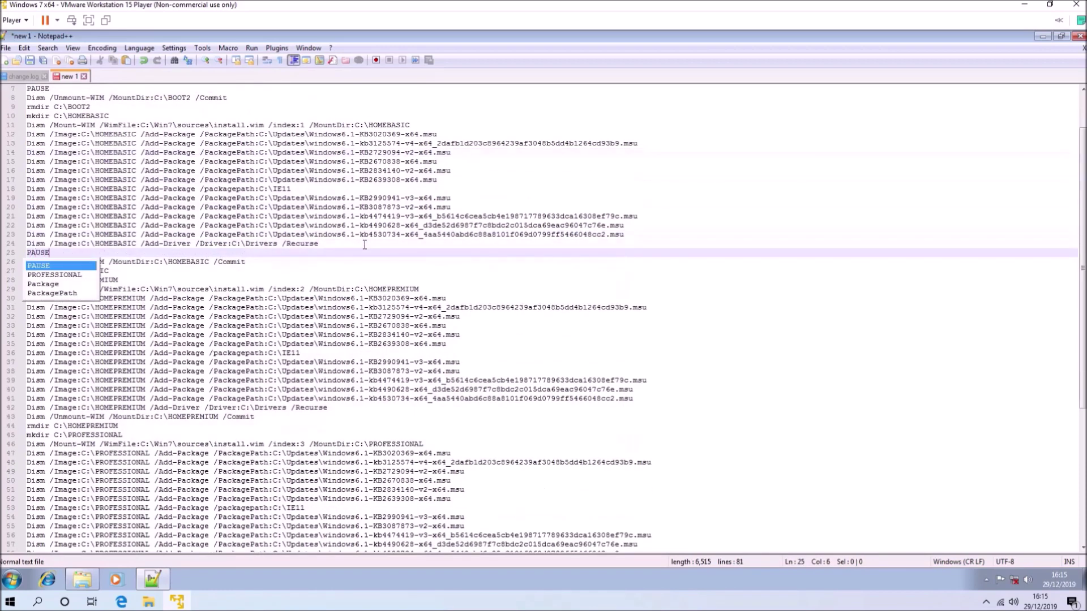
pyautogui.scroll(-4, 409, 380)
pyautogui.click(382, 301)
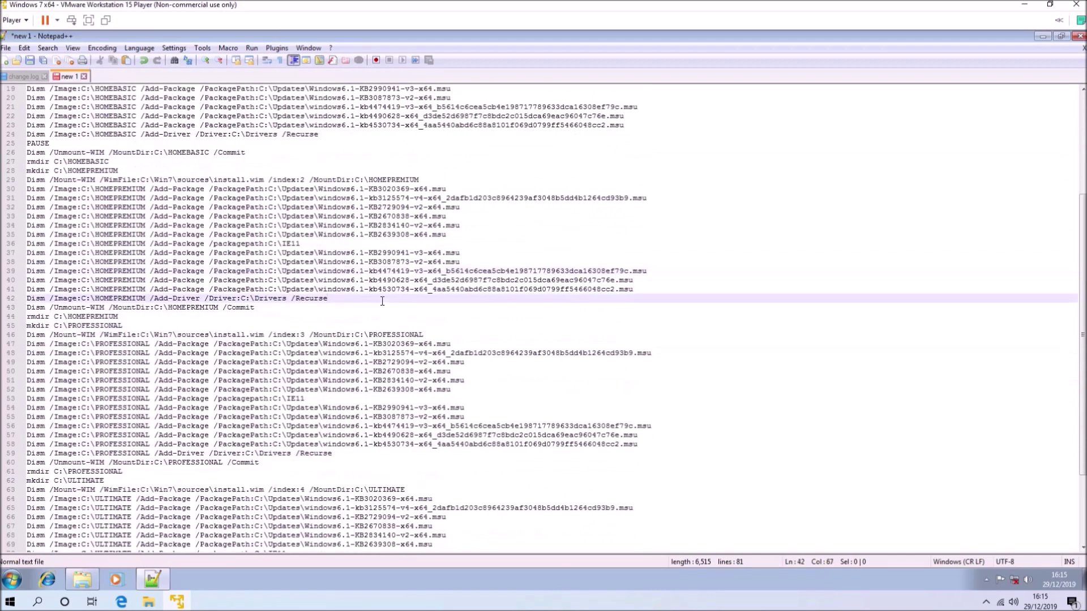
pyautogui.press('Return')
pyautogui.write('PAUSE')
pyautogui.click(381, 498)
# Insert PAUSE lines after the Add-Driver commands on lines 60 and 78.
pyautogui.scroll(-2, 383, 445)
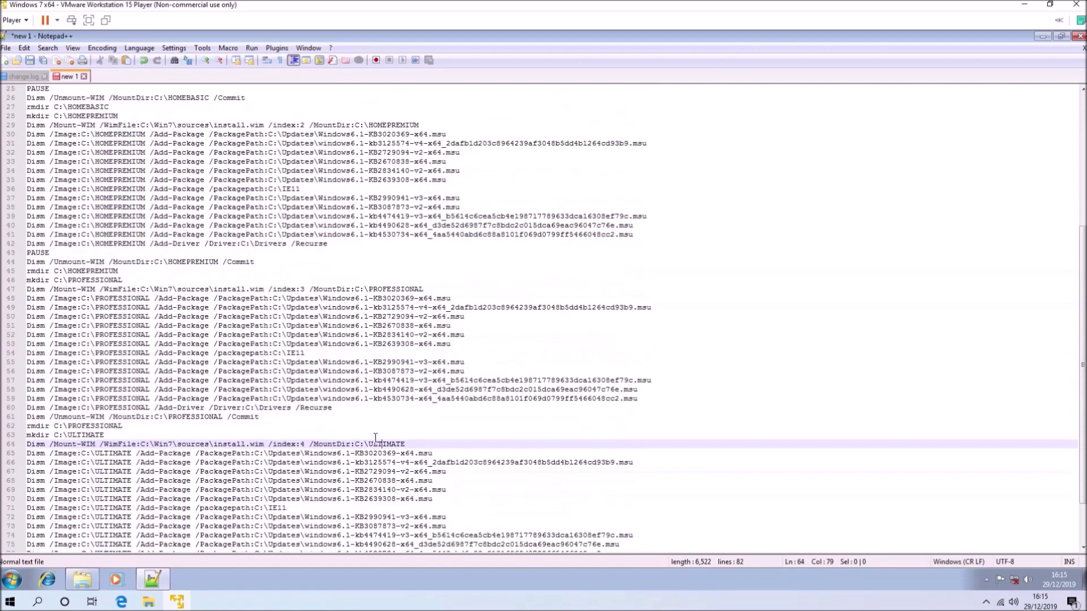
pyautogui.click(384, 399)
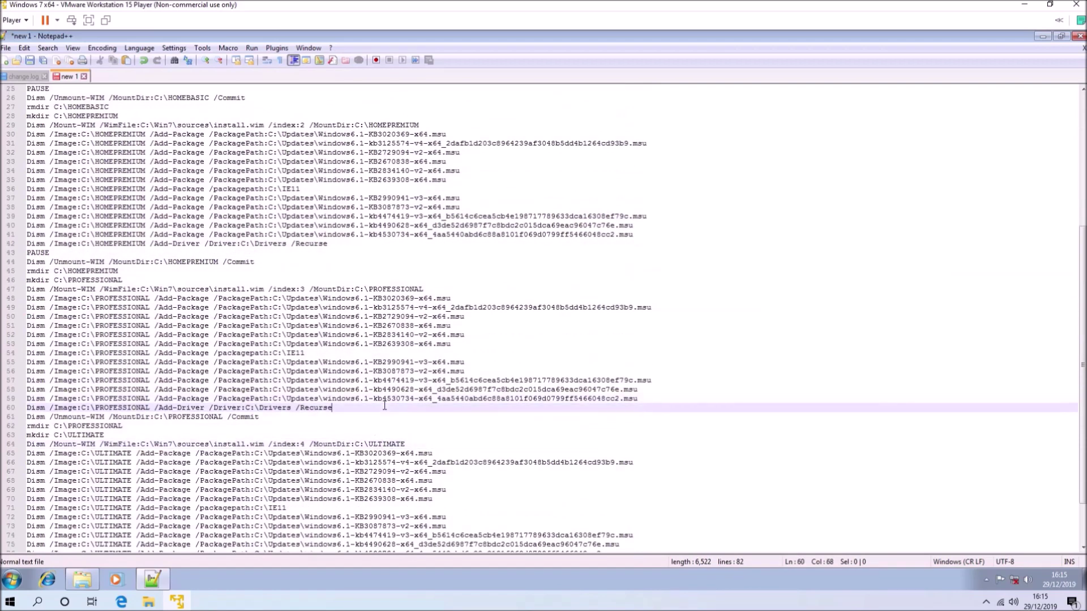
pyautogui.press('Return')
pyautogui.write('PAUSE')
pyautogui.click(406, 525)
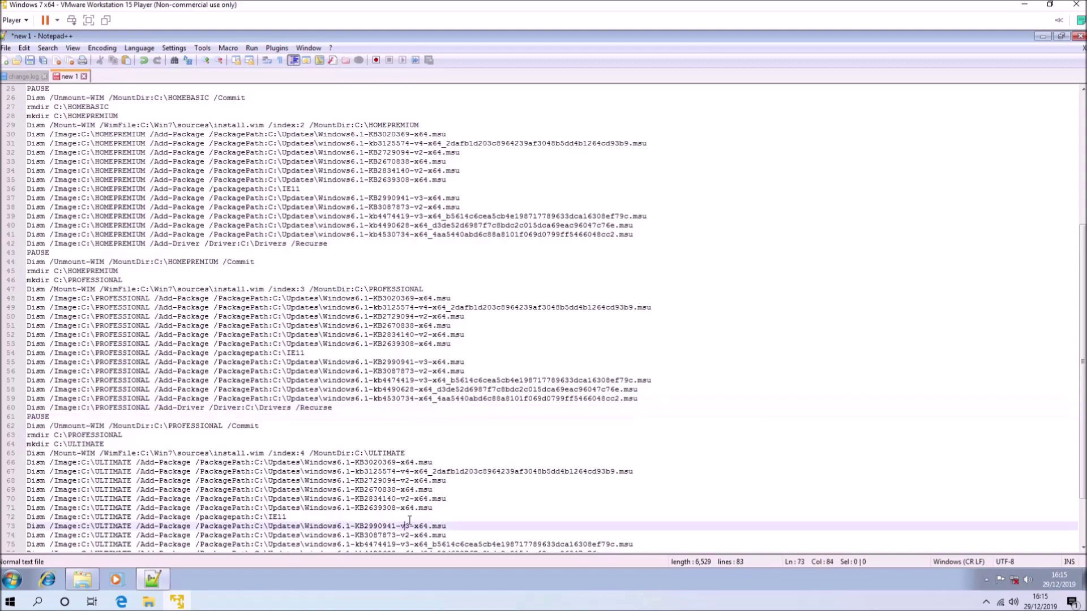
pyautogui.scroll(-1, 409, 522)
pyautogui.scroll(-2, 408, 521)
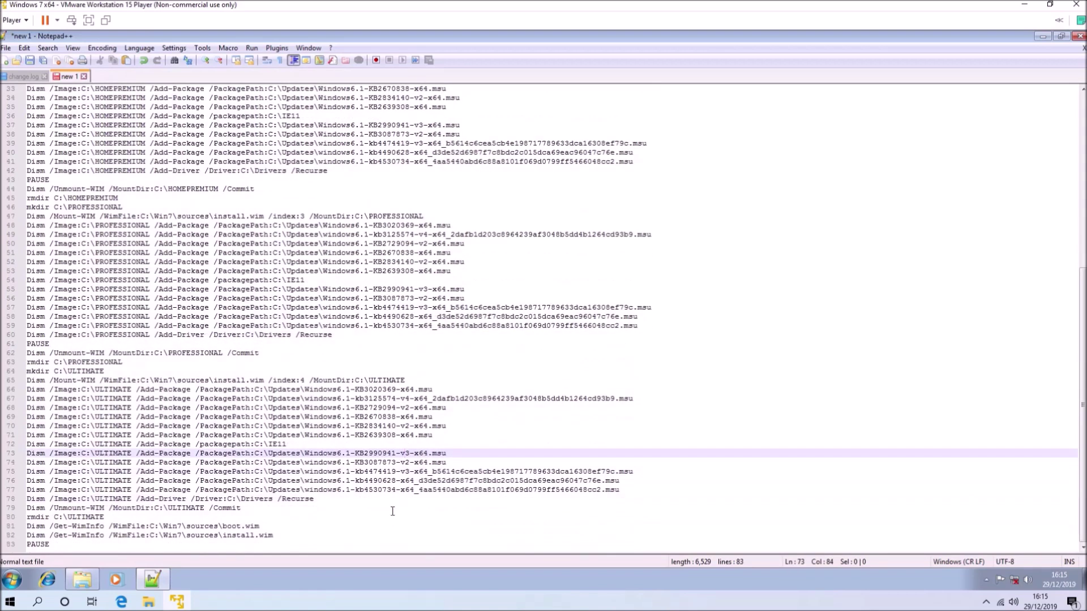
pyautogui.click(391, 511)
pyautogui.click(378, 499)
pyautogui.press('Return')
pyautogui.write('PAUSE')
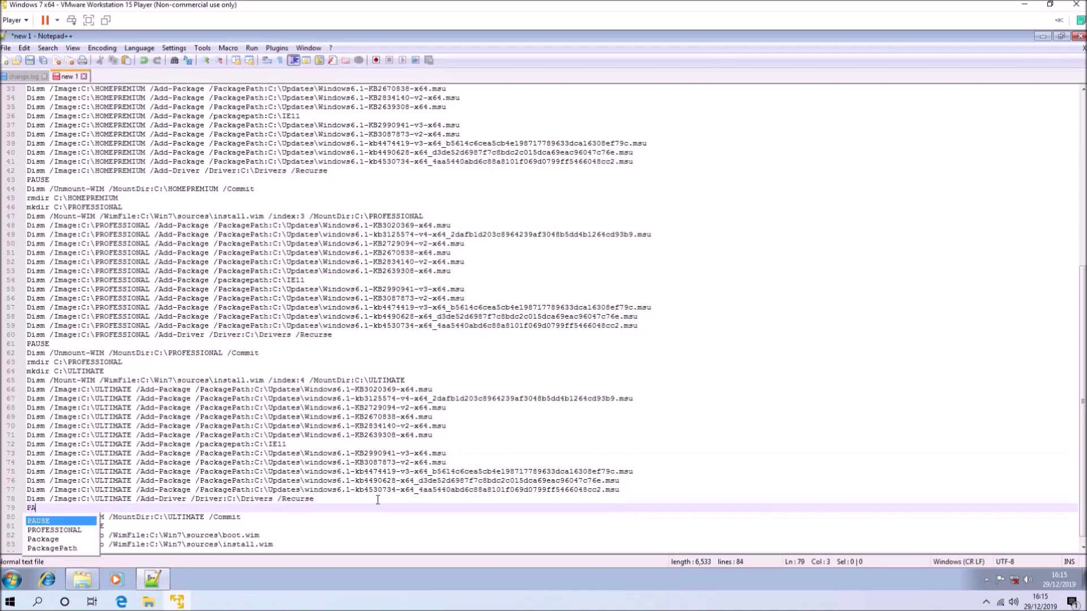
pyautogui.click(384, 472)
pyautogui.scroll(-1, 385, 472)
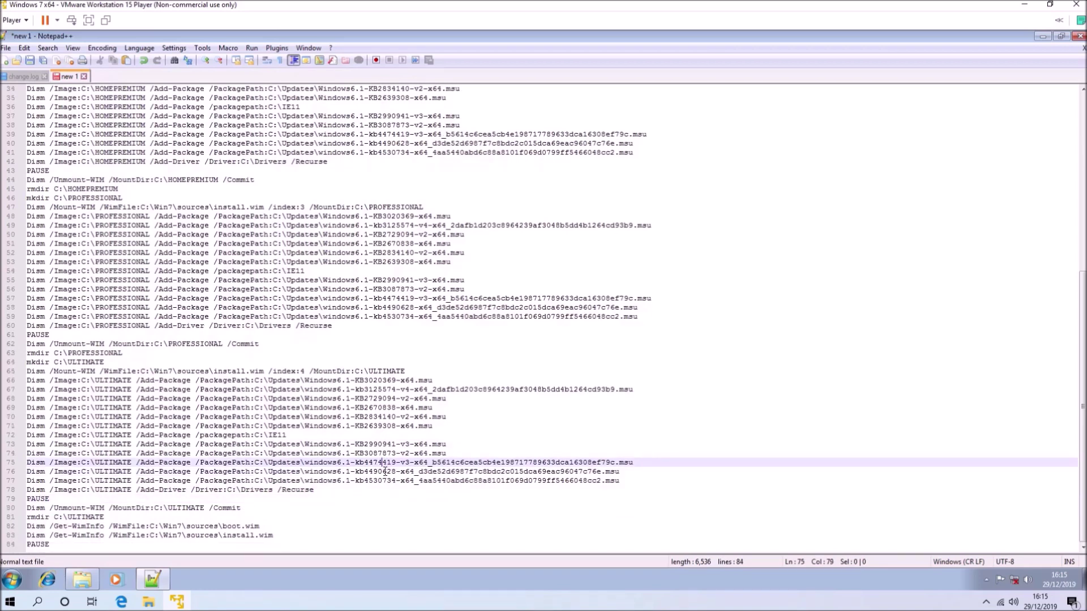
pyautogui.scroll(11, 385, 472)
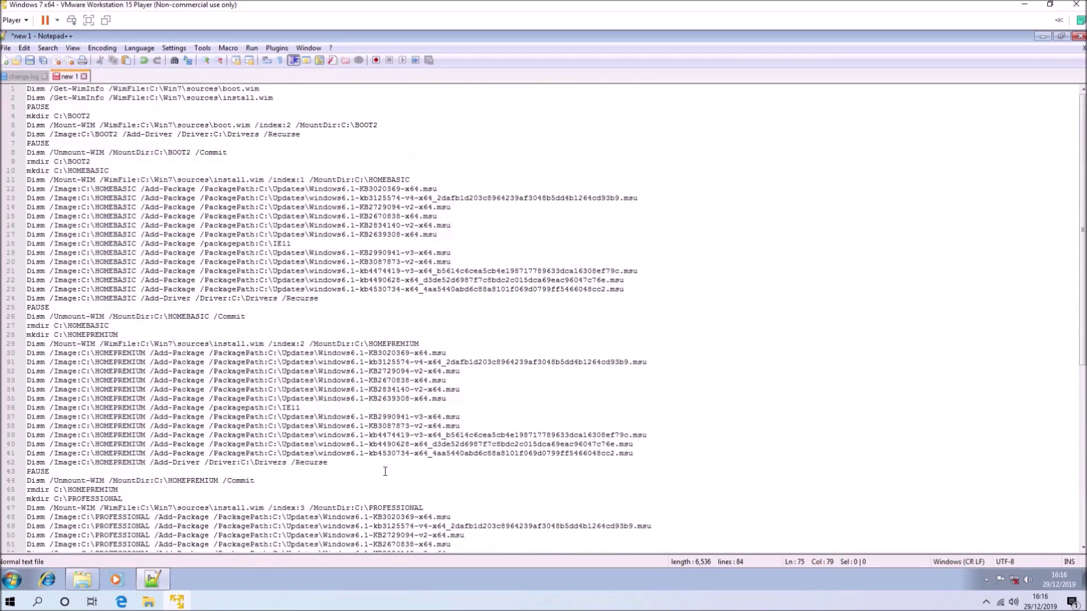
pyautogui.click(5, 47)
# Save the script to the Desktop as update.bat.
pyautogui.click(37, 152)
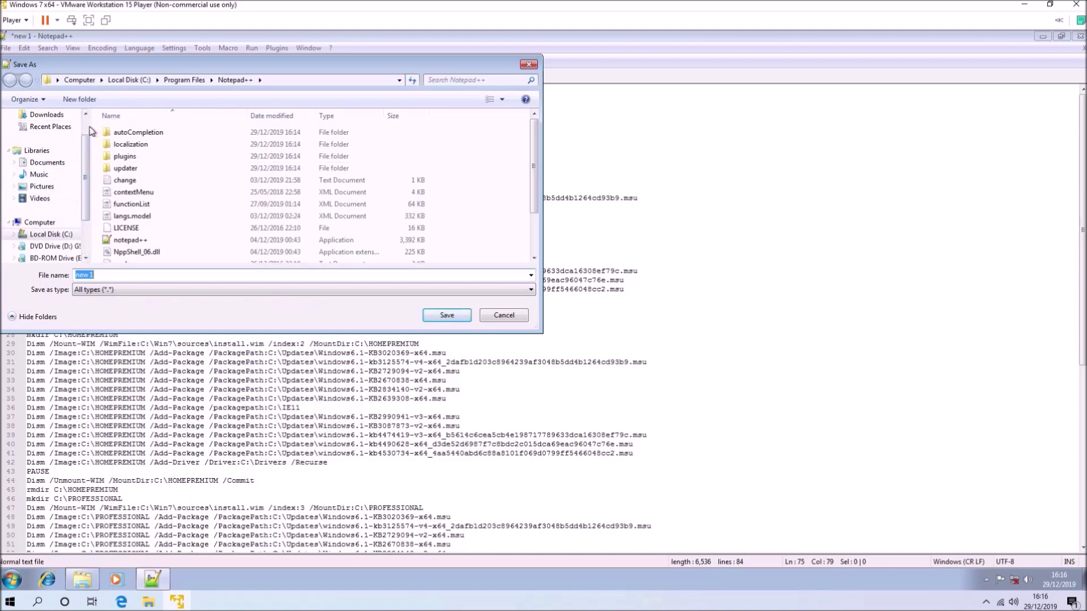
pyautogui.scroll(1, 88, 131)
pyautogui.click(51, 135)
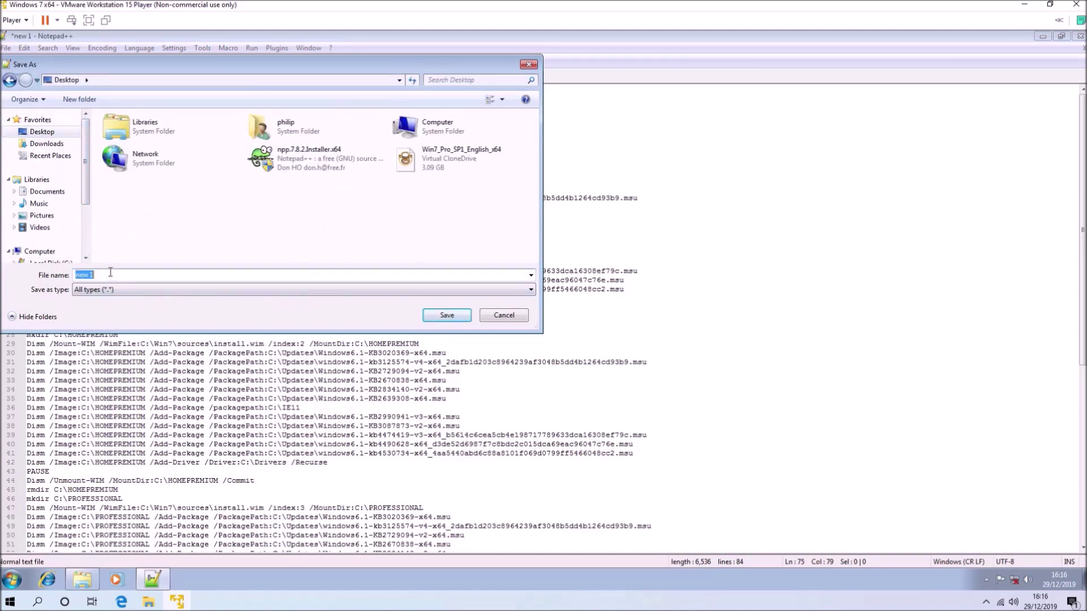
pyautogui.write('update.bat')
pyautogui.press('Return')
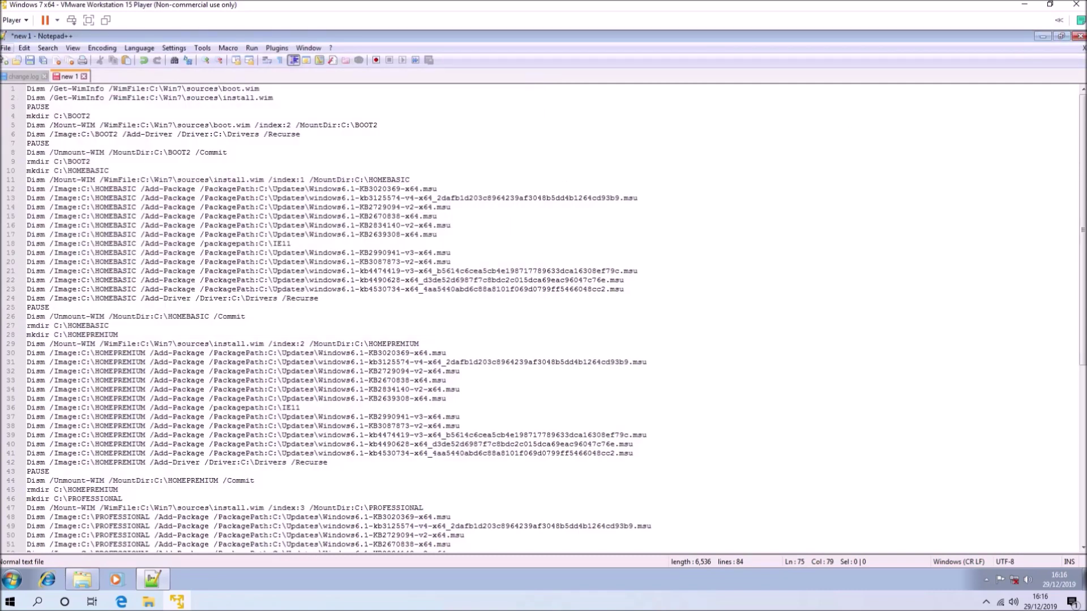
# Reopen update.bat from the Desktop in a new tab, then minimize Notepad++.
pyautogui.click(6, 48)
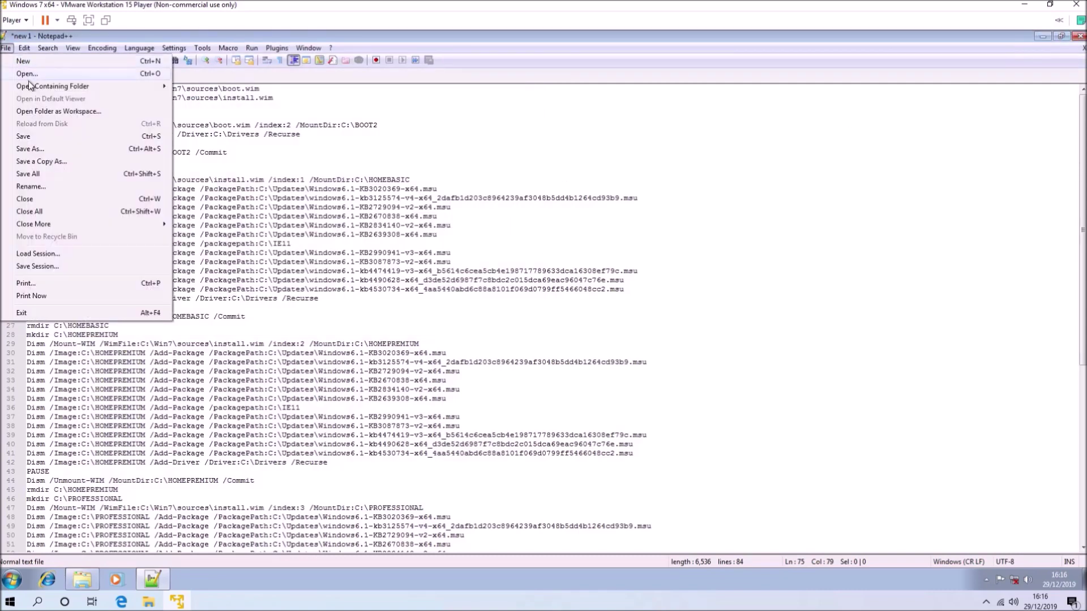
pyautogui.click(50, 150)
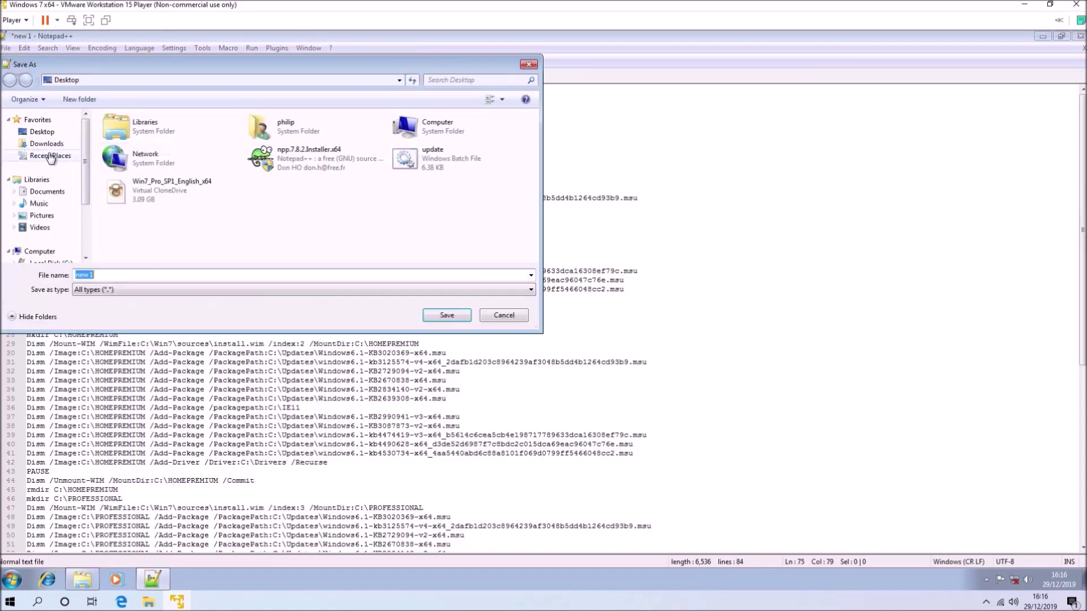
pyautogui.rightClick(448, 155)
pyautogui.click(487, 241)
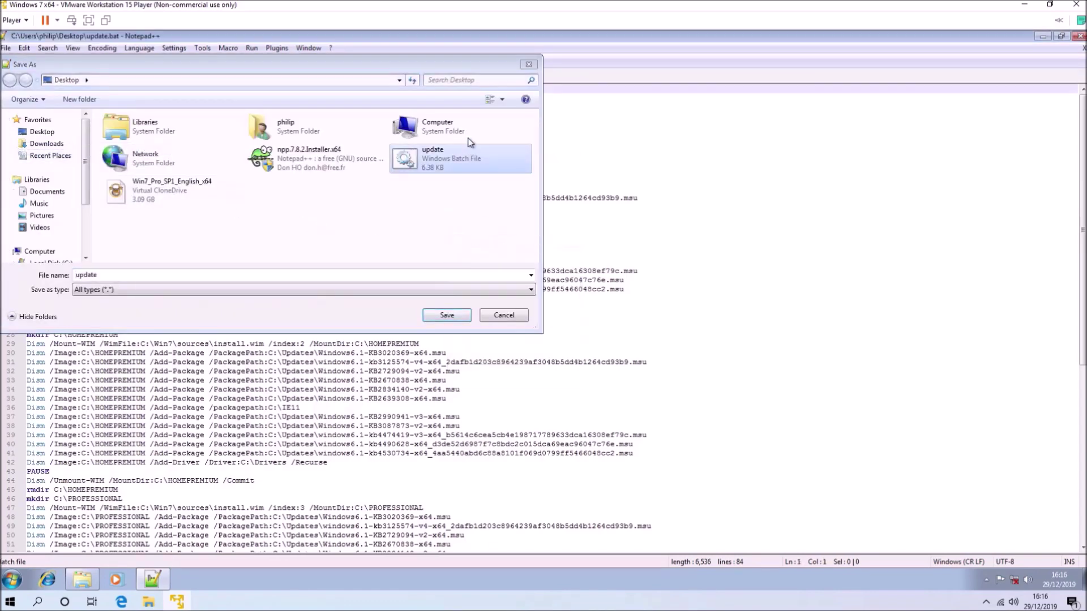
pyautogui.click(528, 64)
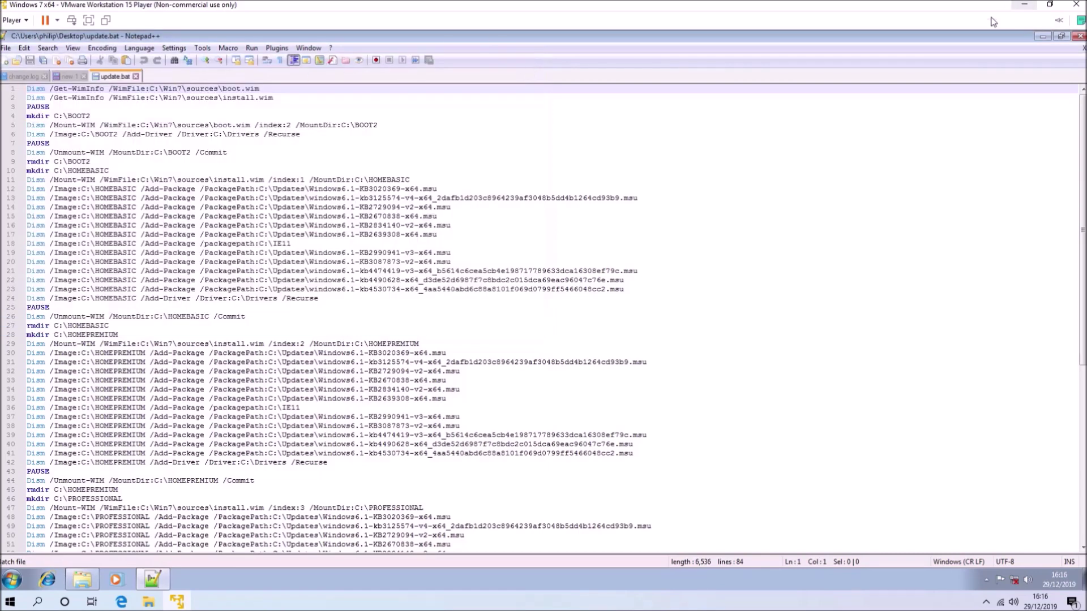
pyautogui.scroll(-11, 690, 451)
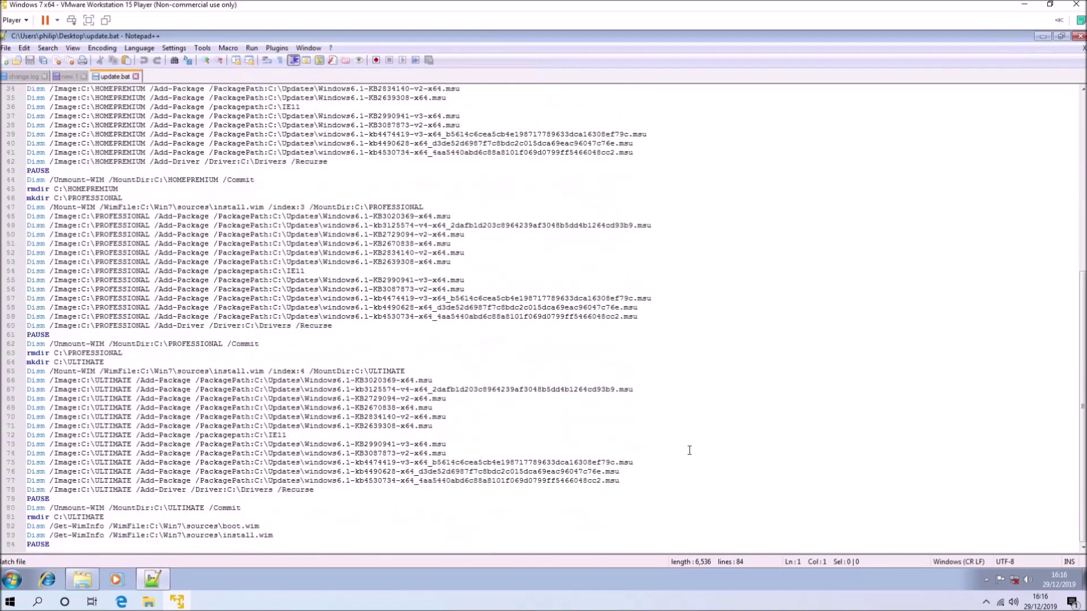
pyautogui.scroll(11, 690, 451)
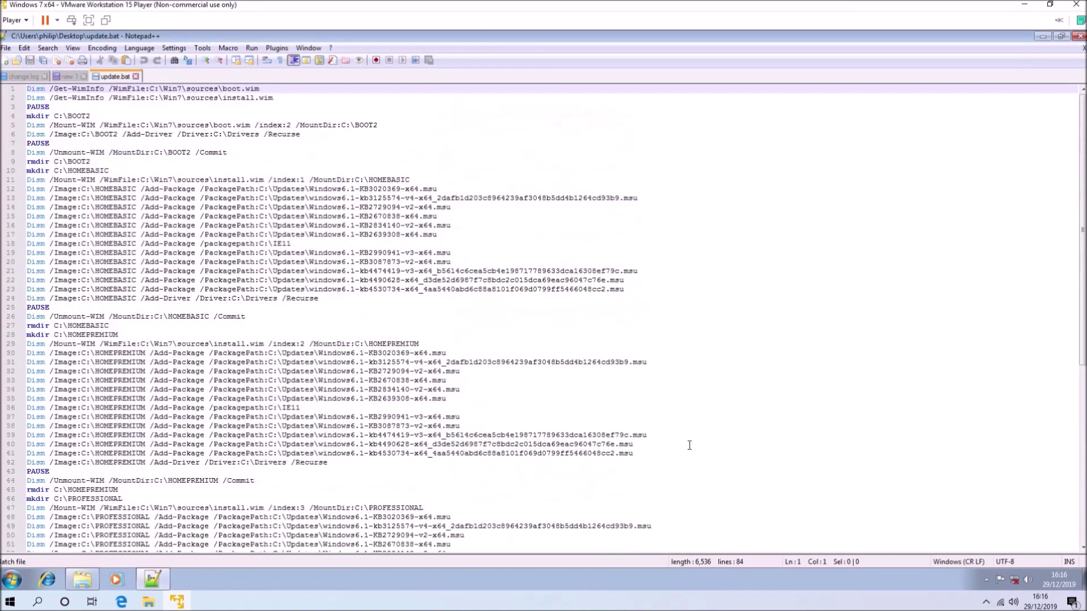
pyautogui.click(1048, 37)
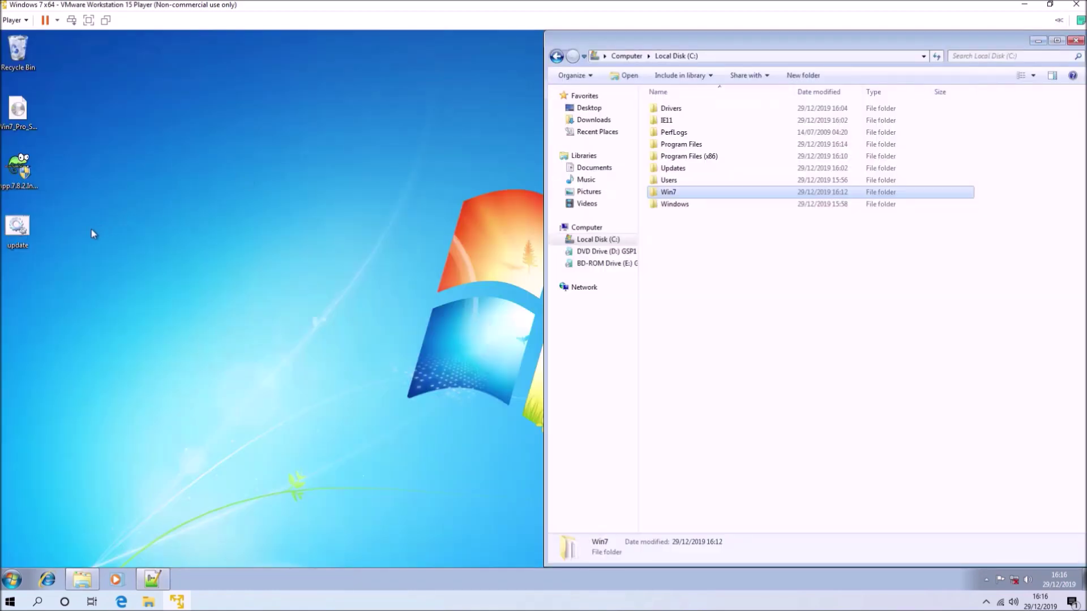
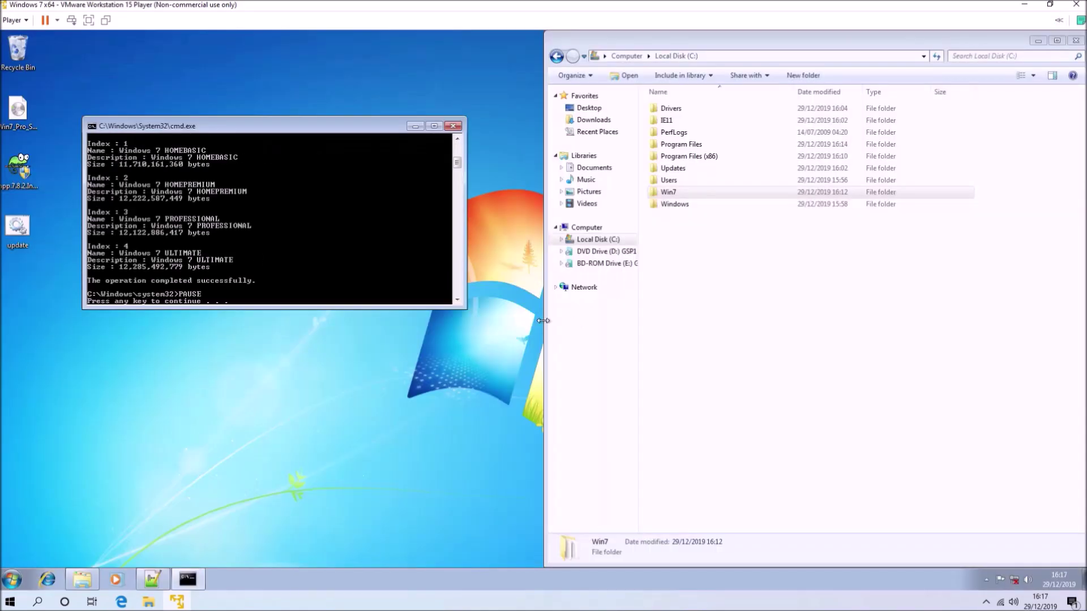
# Maximize the console, run VMware full screen, and let the DISM script continue past each pause.
pyautogui.doubleClick(289, 116)
pyautogui.hotkey('ctrl', 'alt', 'Return')
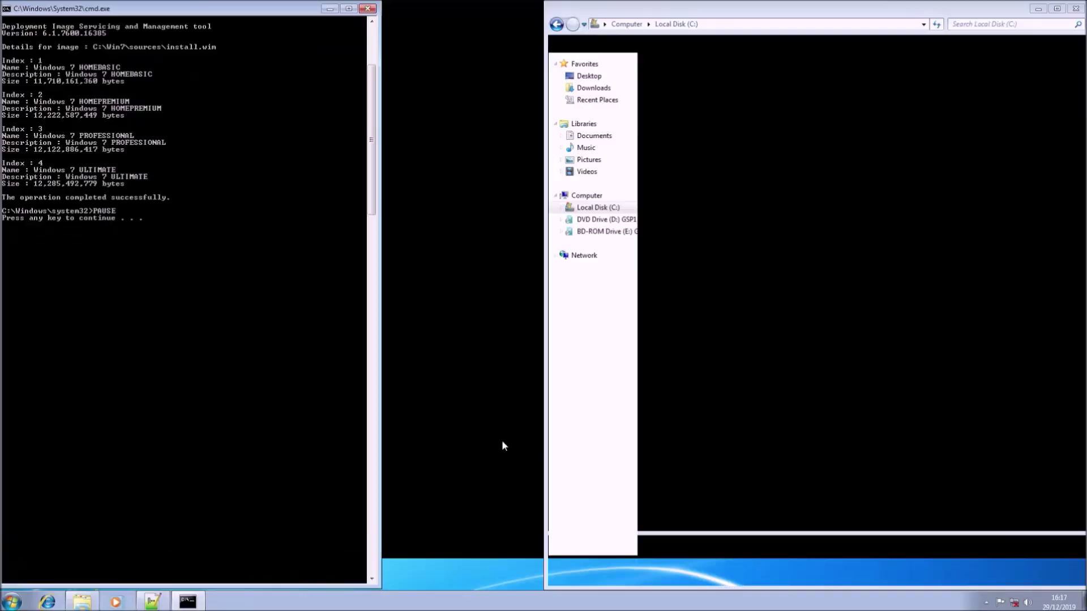
pyautogui.scroll(5, 369, 400)
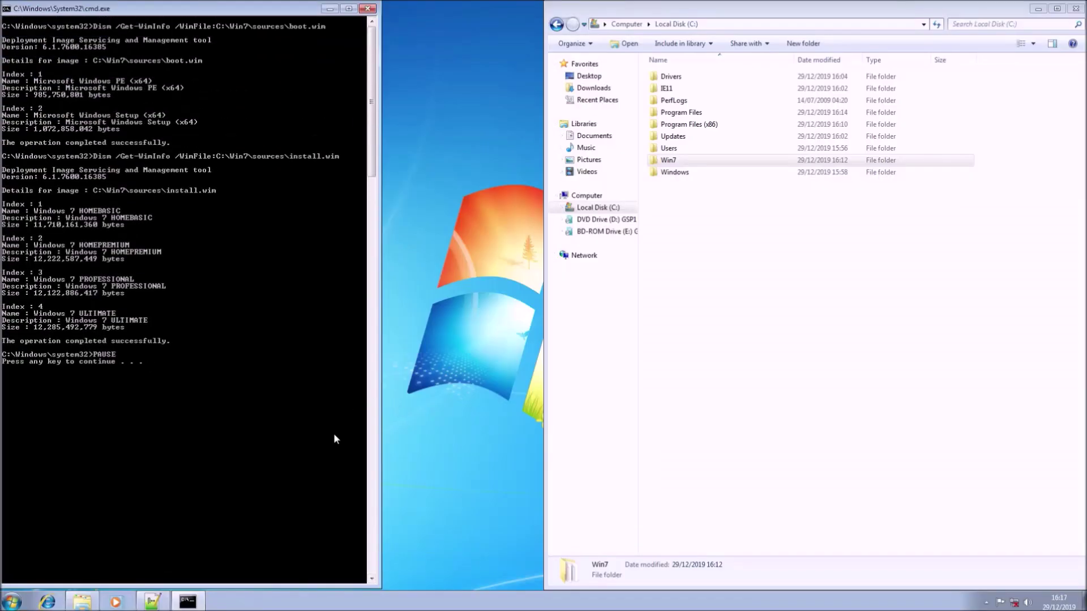
pyautogui.press('space')
pyautogui.press('space')
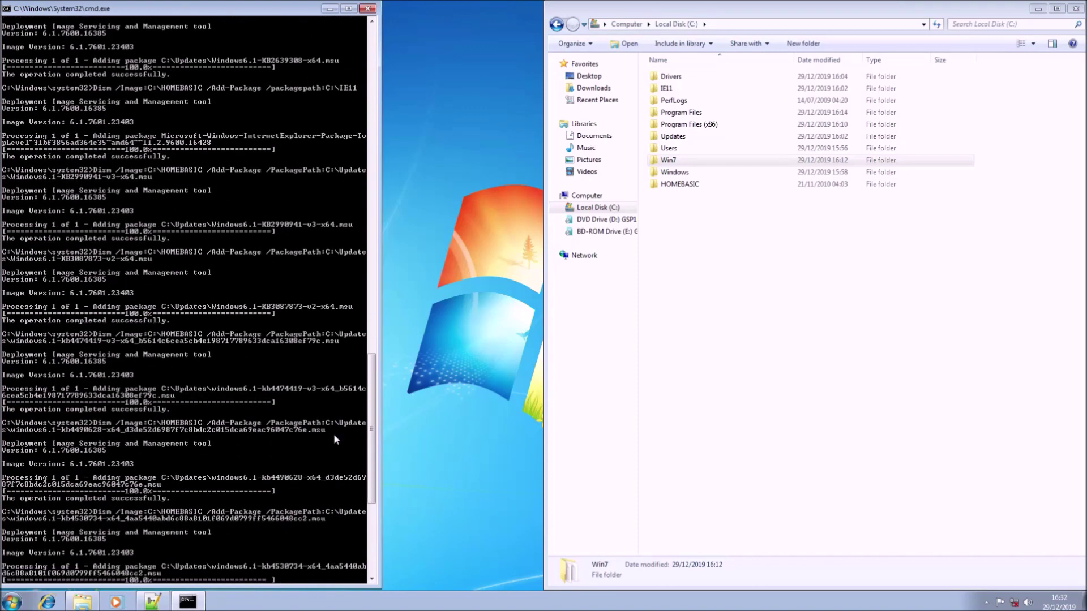
pyautogui.press('Return')
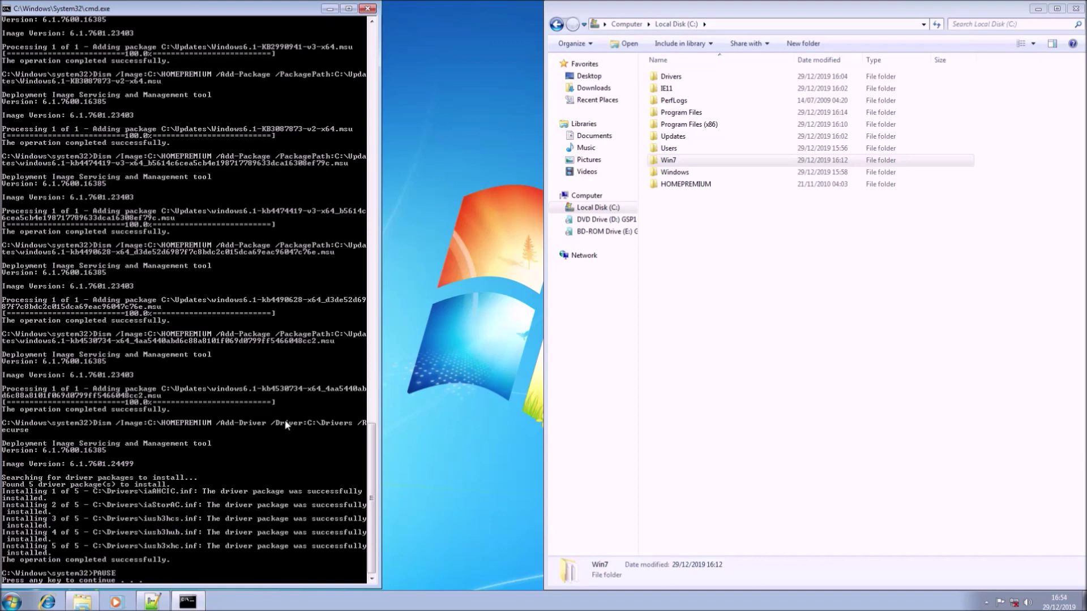
pyautogui.press('Return')
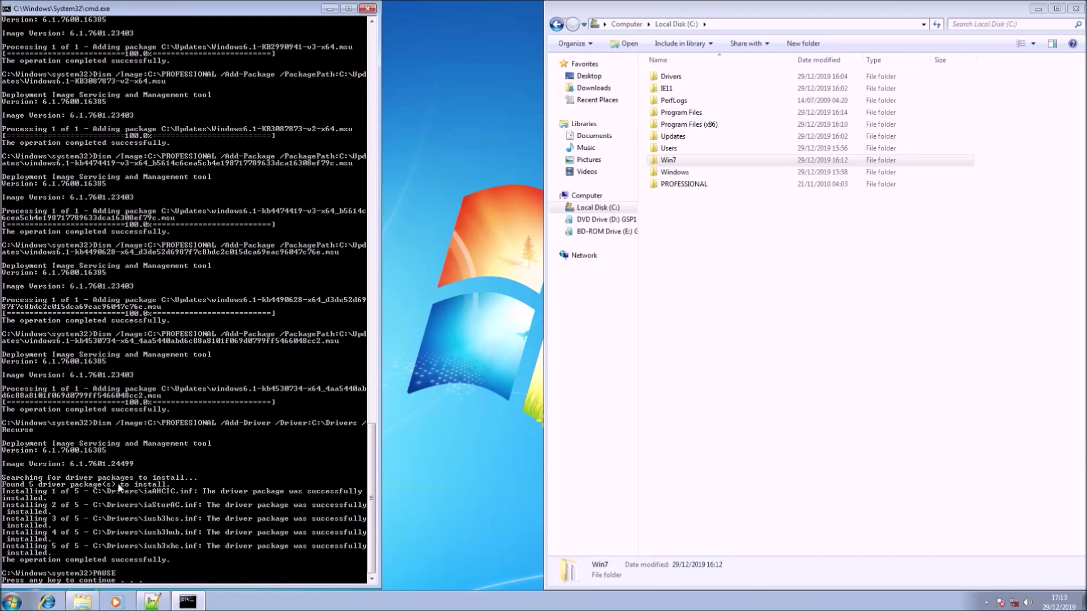
# Continue the script so Professional and Ultimate are updated, committed and unmounted.
pyautogui.press('Return')
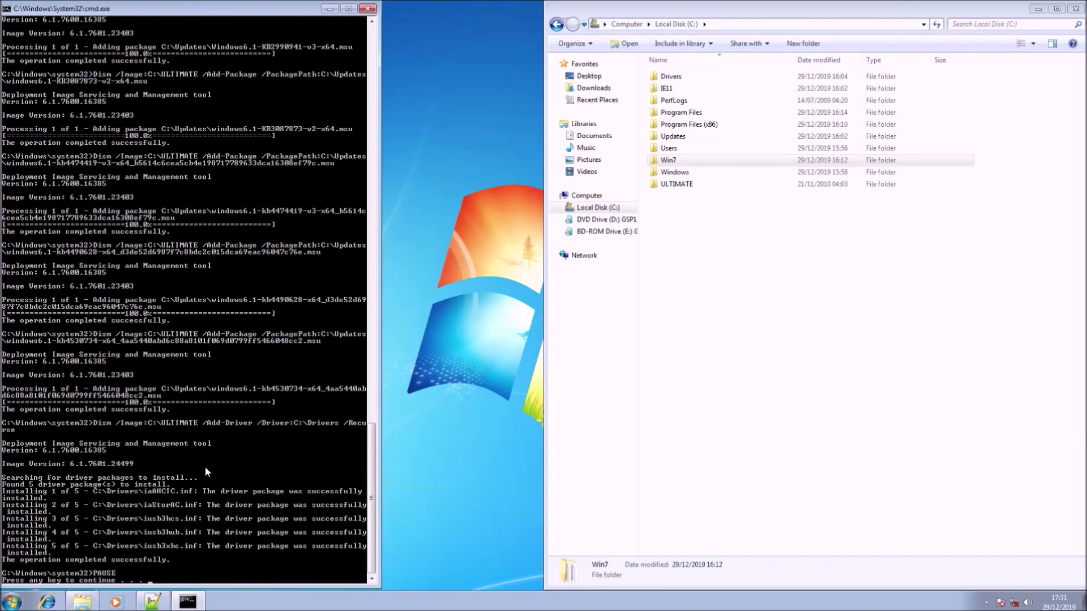
pyautogui.press('Return')
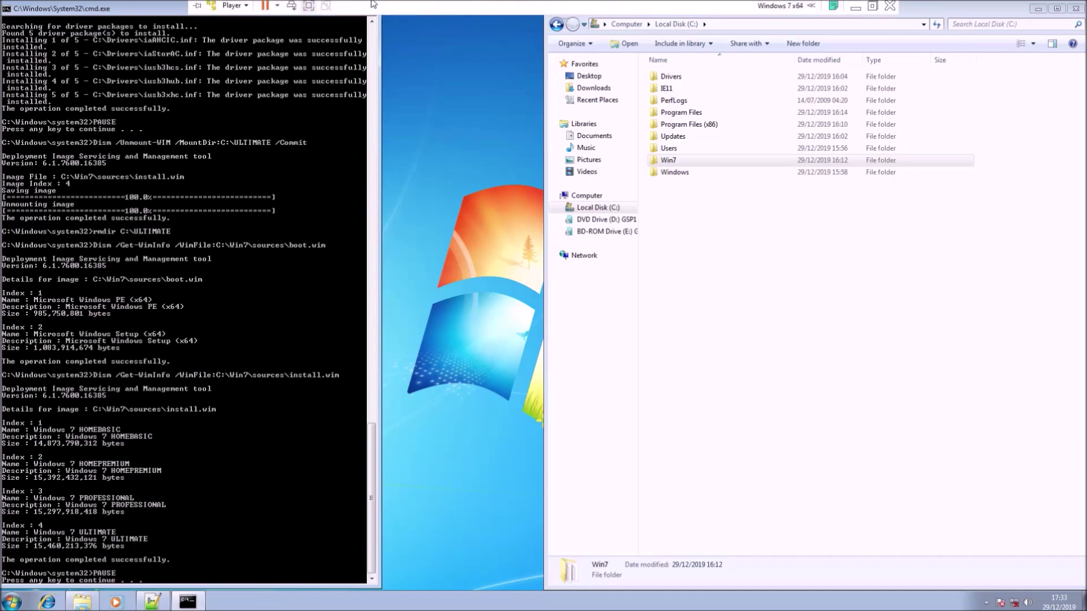
# Finish the script, then delete ei.cfg from C:\Win7\sources, leaving 169 items.
pyautogui.press('Return')
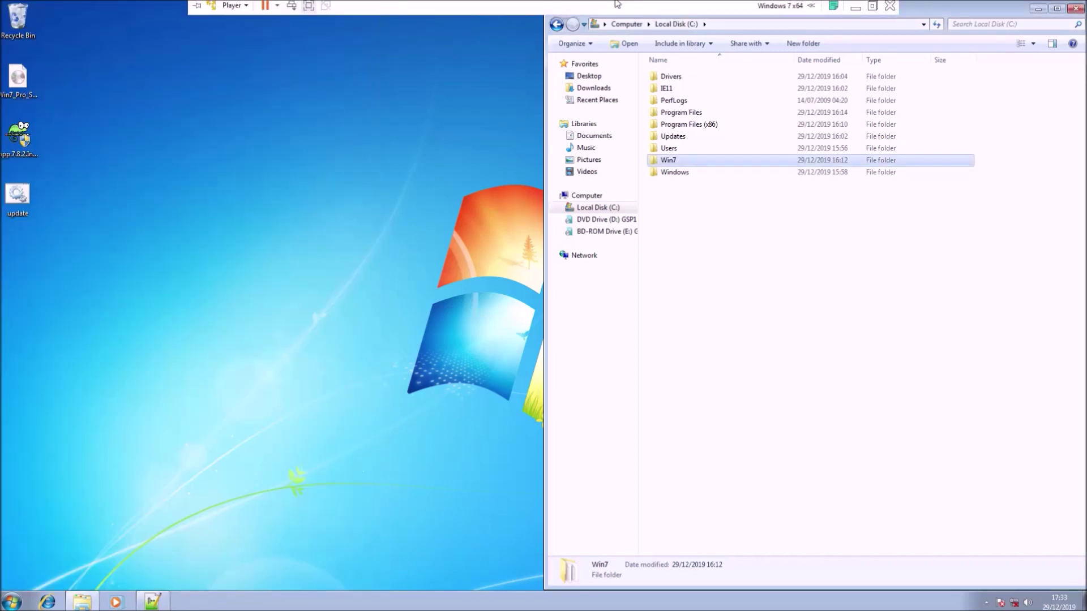
pyautogui.doubleClick(745, 161)
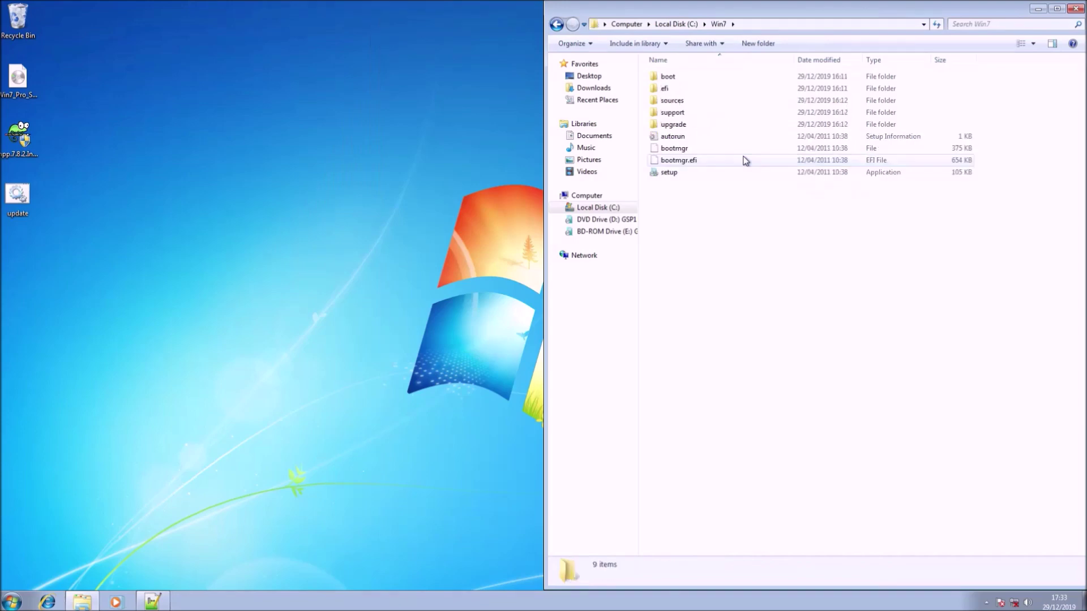
pyautogui.doubleClick(747, 102)
pyautogui.scroll(-7, 730, 447)
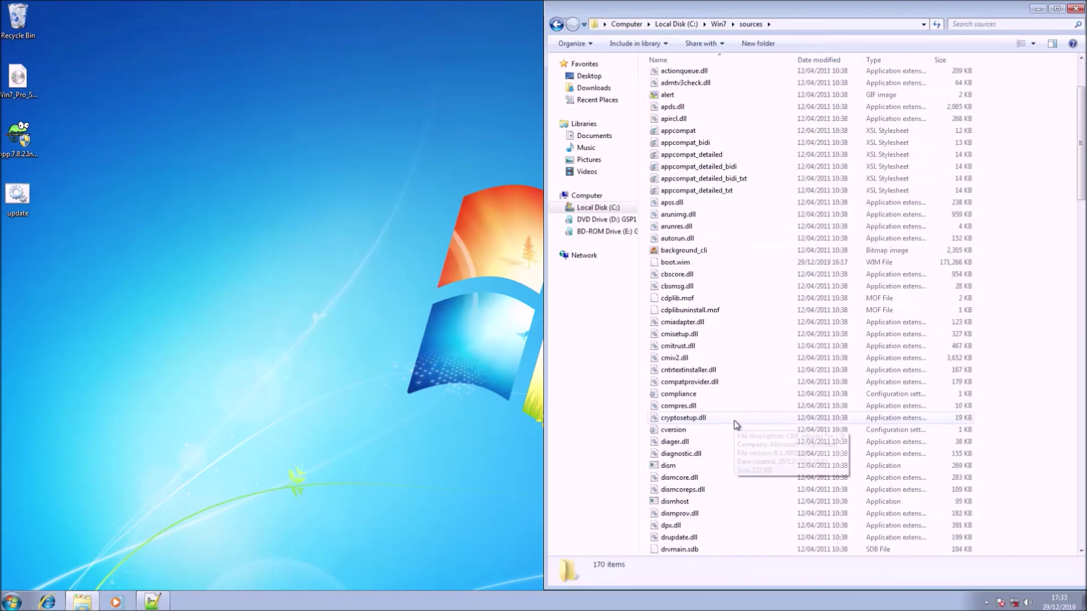
pyautogui.click(722, 458)
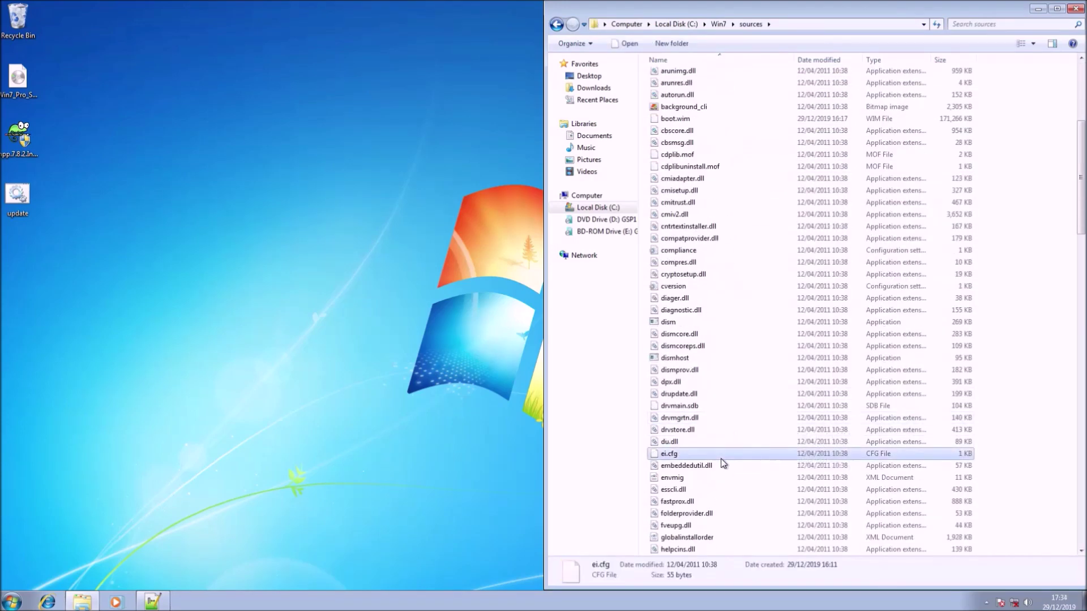
pyautogui.press('Delete')
pyautogui.click(601, 346)
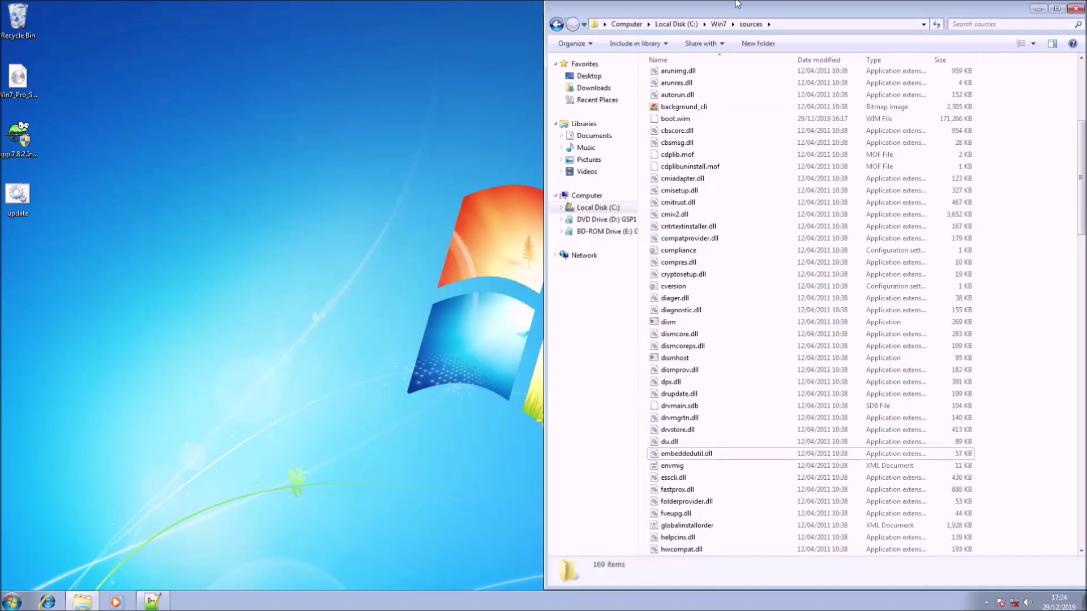
pyautogui.click(684, 24)
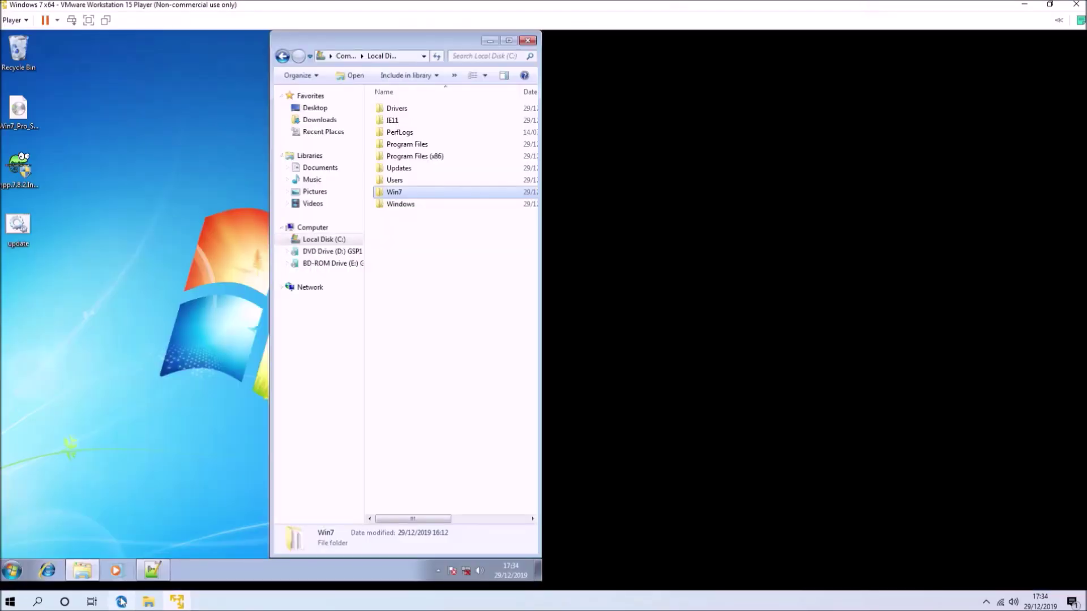
# Copy the oscdimg command and PAUSE line from the guide's Creating a New ISO section.
pyautogui.click(121, 602)
pyautogui.scroll(-10, 180, 515)
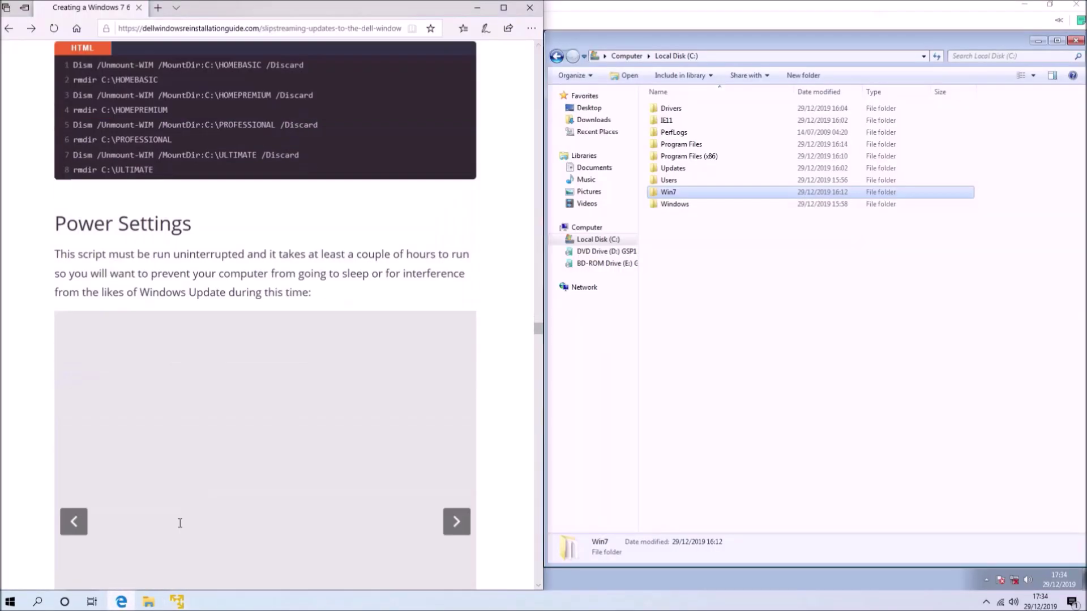
pyautogui.scroll(-15, 180, 515)
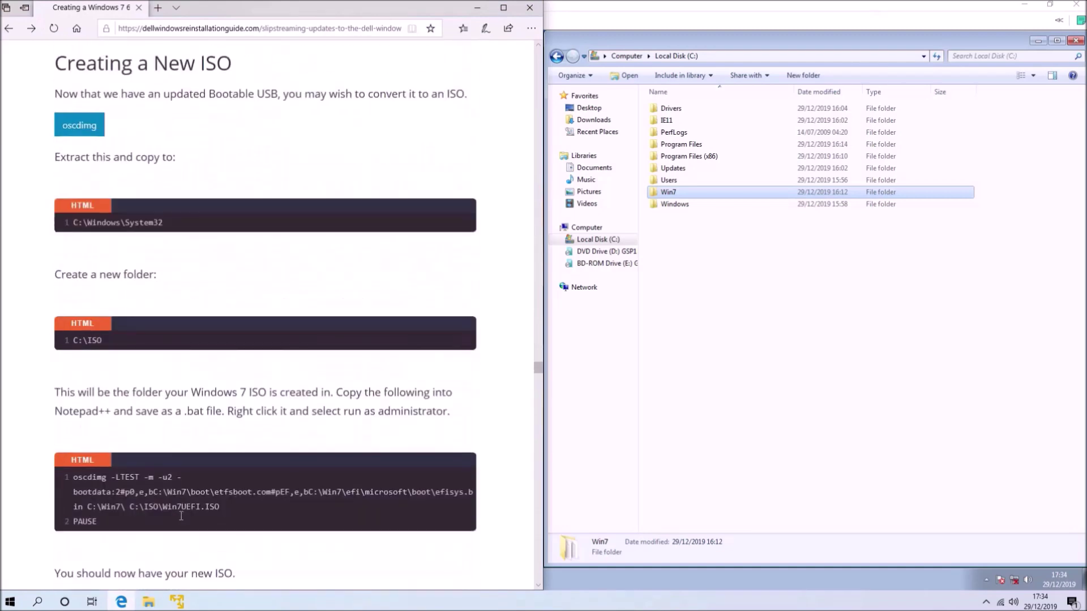
pyautogui.moveTo(173, 524); pyautogui.dragTo(83, 462)
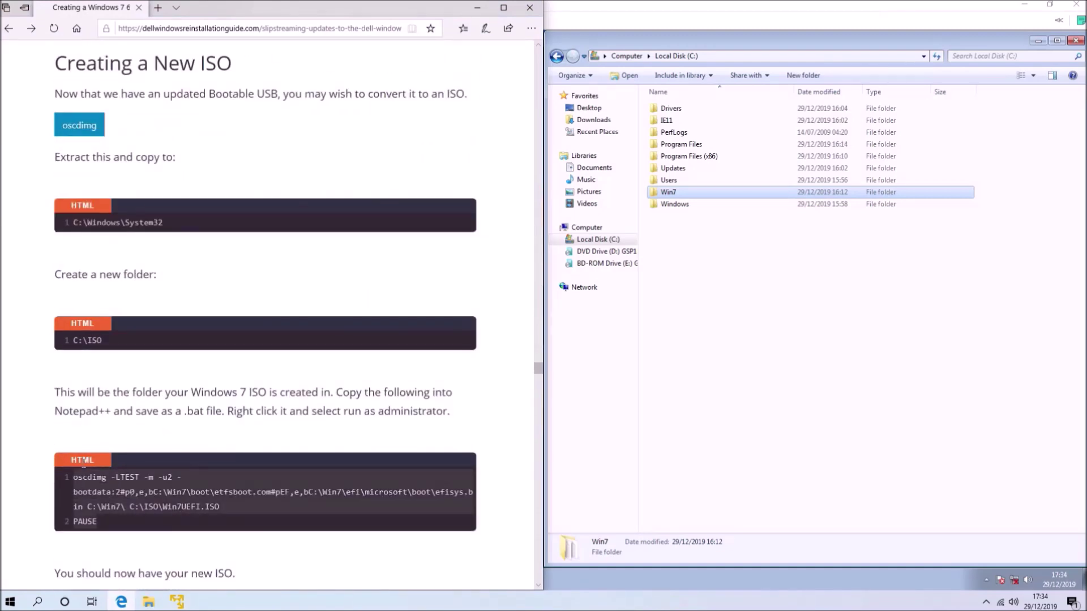
pyautogui.rightClick(98, 491)
pyautogui.click(107, 389)
pyautogui.click(177, 602)
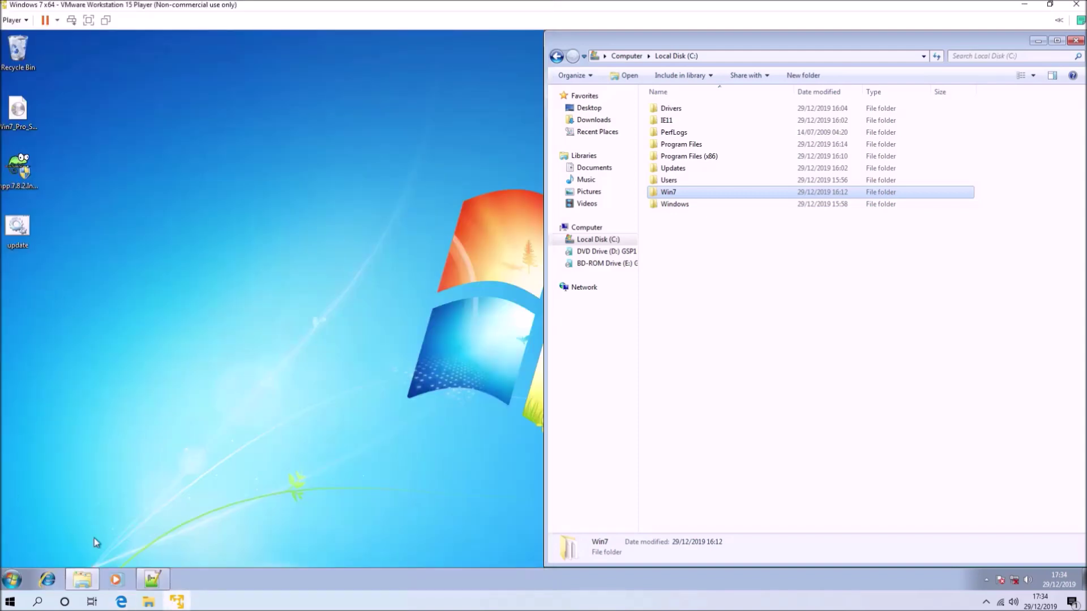
pyautogui.click(152, 579)
# Paste the oscdimg command into a new Notepad++ document and save it as createiso.bat.
pyautogui.click(6, 60)
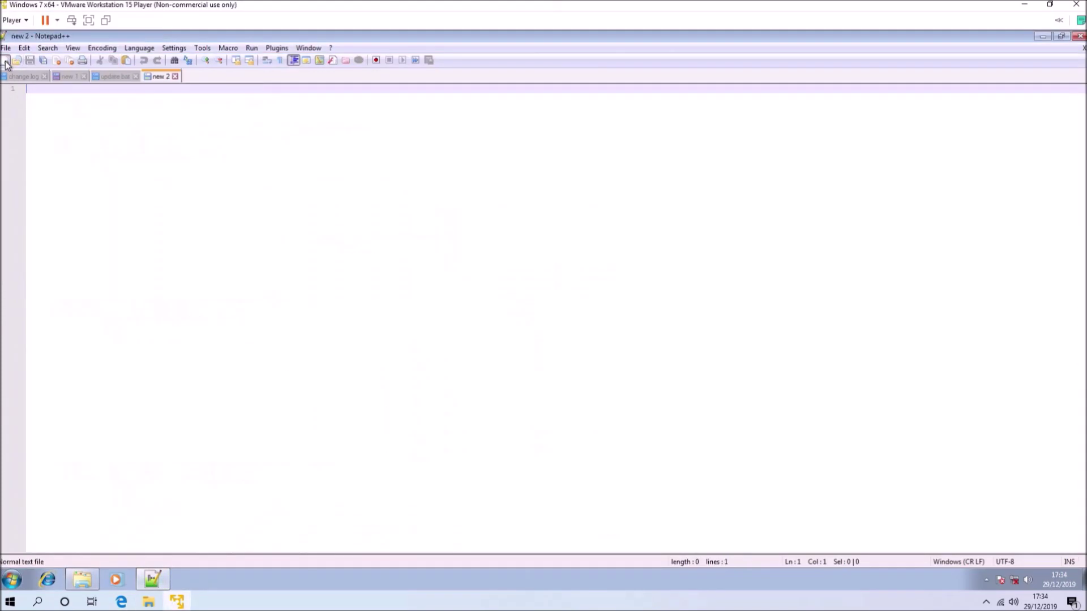
pyautogui.hotkey('ctrl', 'v')
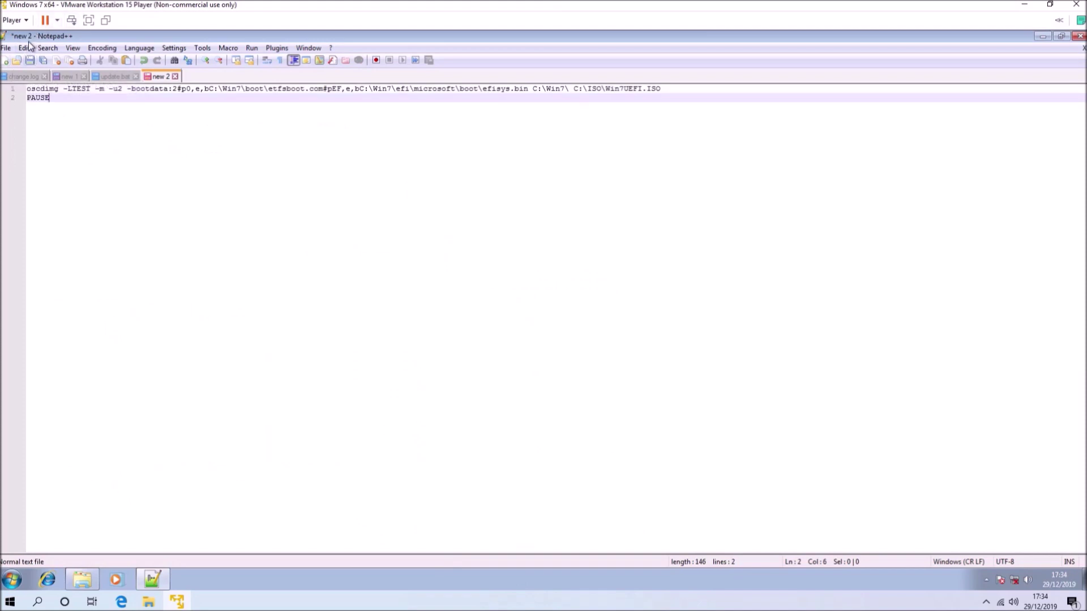
pyautogui.click(30, 60)
pyautogui.write('create')
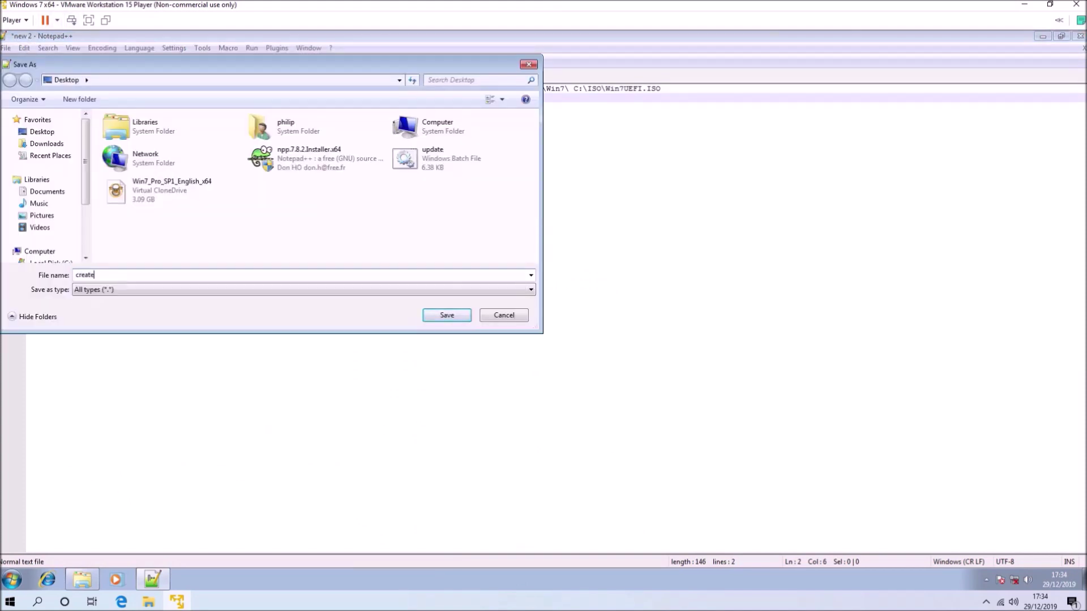
pyautogui.write('iso.bat')
pyautogui.press('Return')
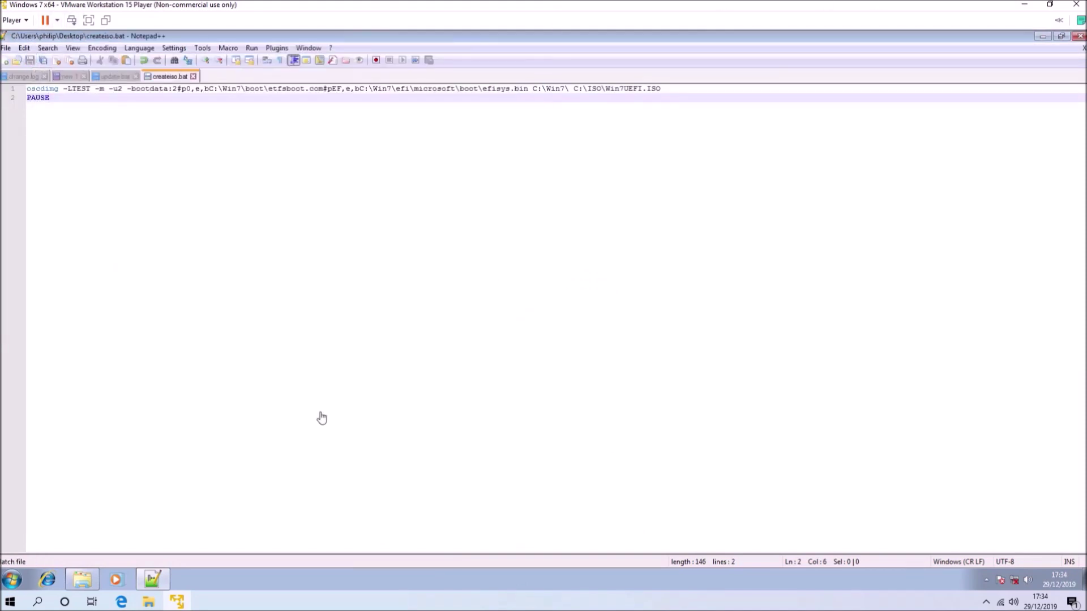
pyautogui.click(82, 580)
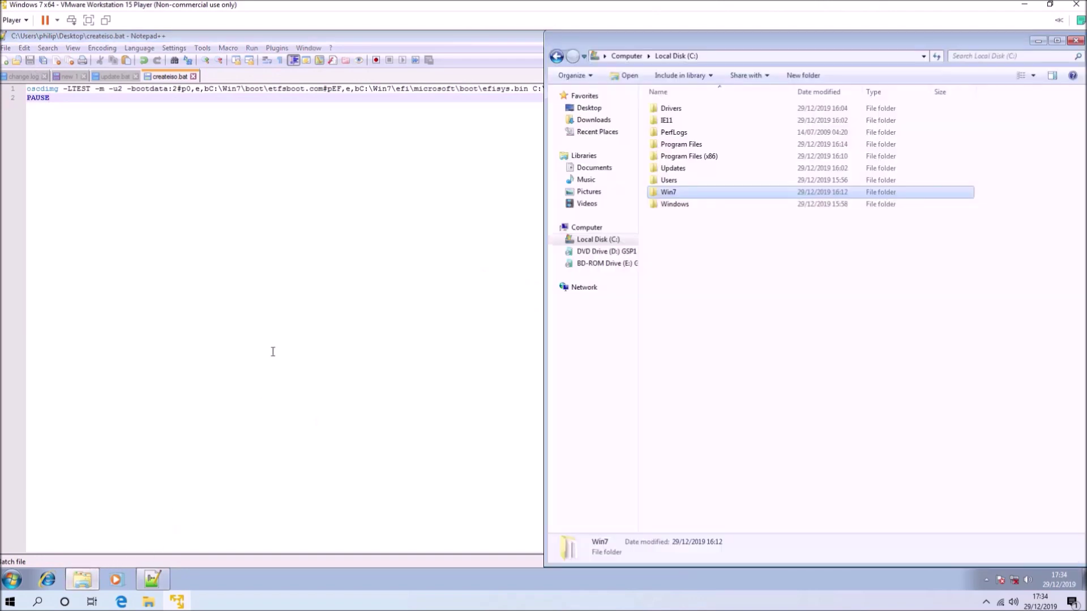
pyautogui.click(272, 350)
# Create a new folder named ISO on drive C.
pyautogui.click(1042, 36)
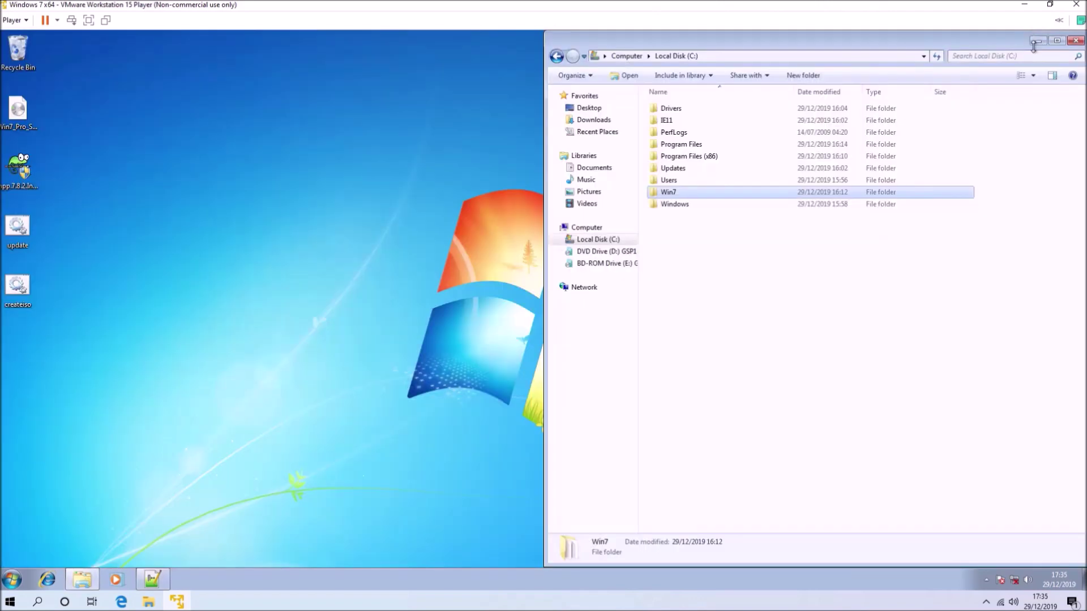
pyautogui.hotkey('ctrl', 'shift', 'n')
pyautogui.write('ISO')
pyautogui.press('Return')
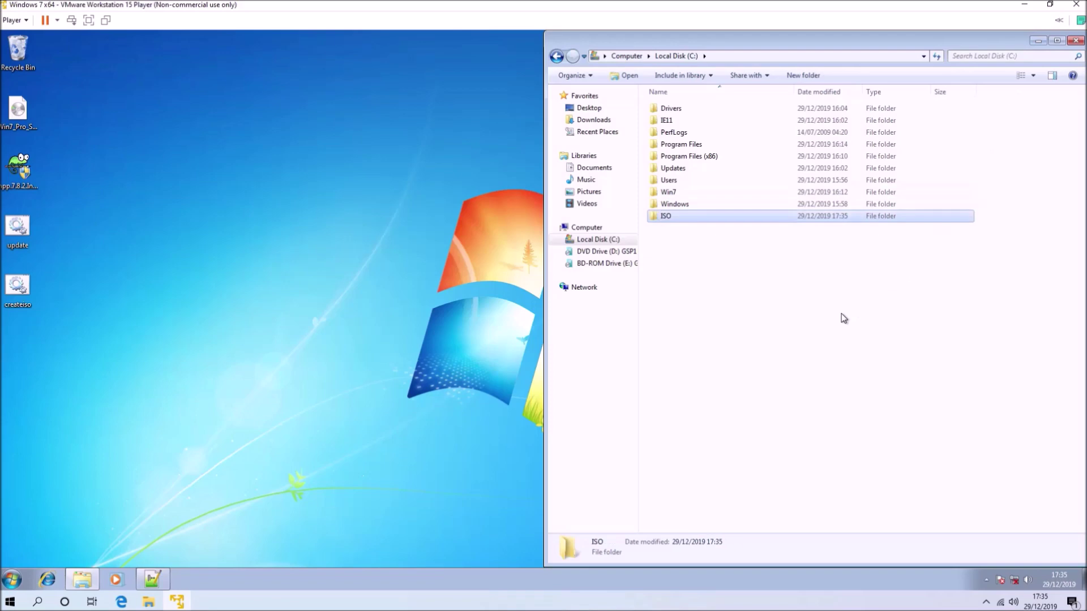
# Run createiso.bat as administrator to build Win7UEFI.ISO, then check it in C:\ISO.
pyautogui.rightClick(28, 286)
pyautogui.click(71, 326)
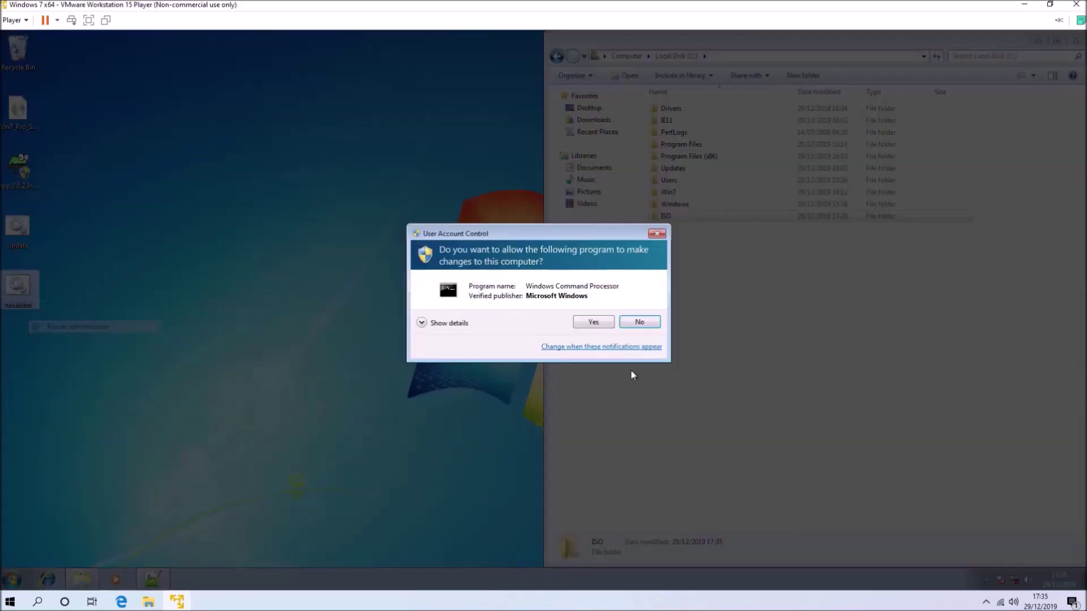
pyautogui.click(601, 324)
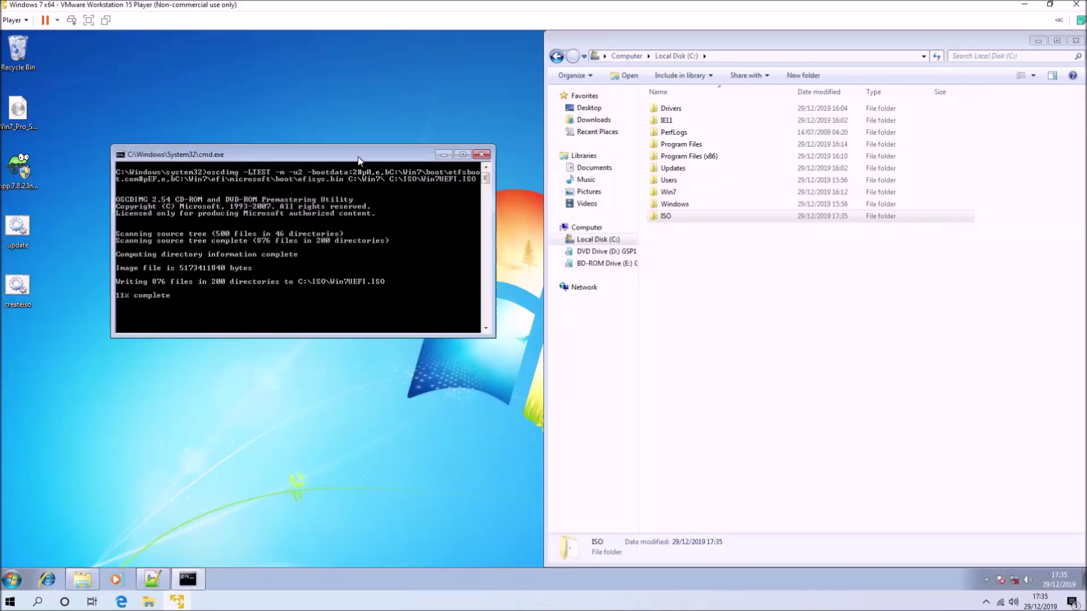
pyautogui.moveTo(365, 154); pyautogui.dragTo(1, 252)
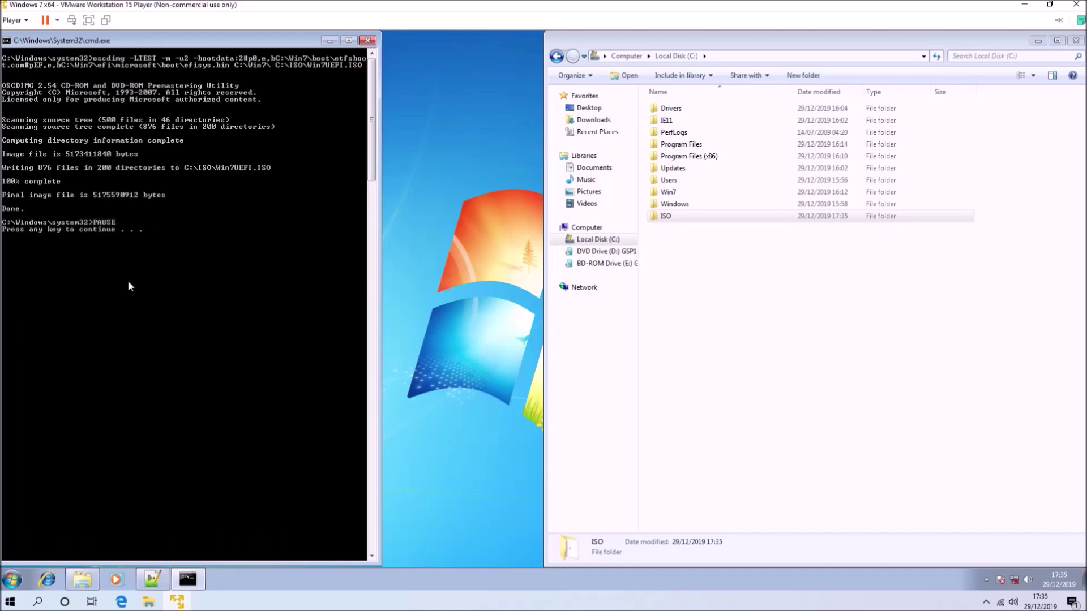
pyautogui.press('space')
pyautogui.doubleClick(660, 216)
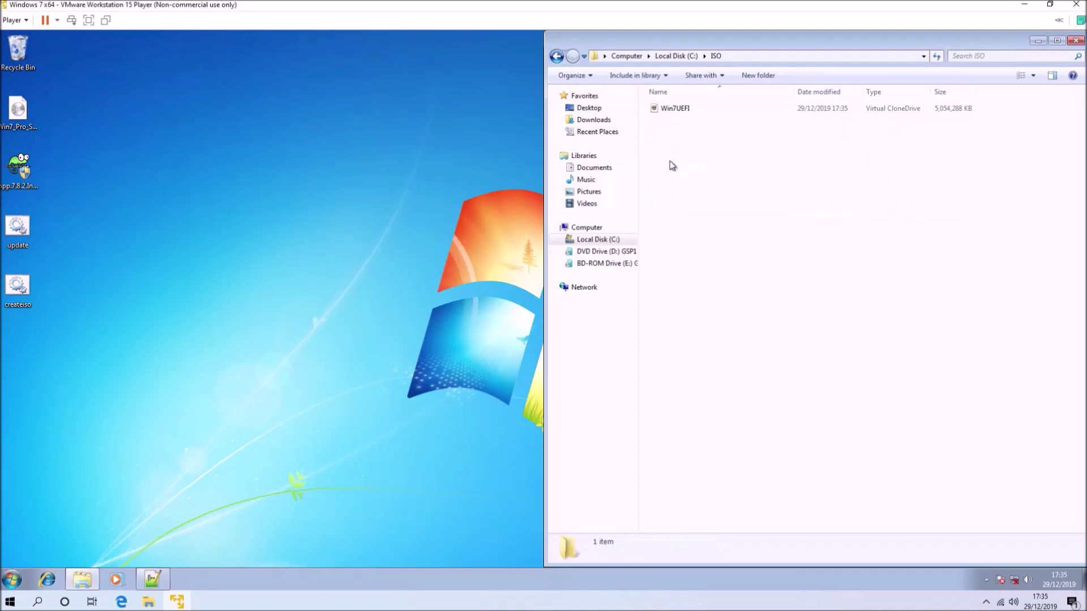
pyautogui.rightClick(667, 108)
# Paste a copy of the Win7UEFI image onto the host desktop.
pyautogui.press('Escape')
pyautogui.click(1024, 4)
pyautogui.click(481, 19)
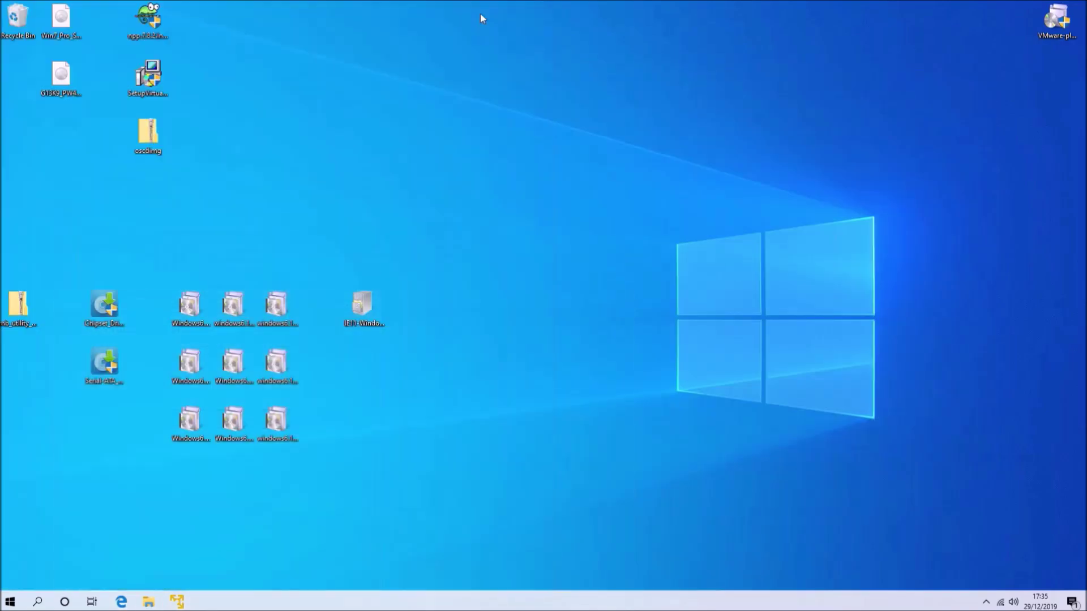
pyautogui.rightClick(328, 169)
pyautogui.click(355, 216)
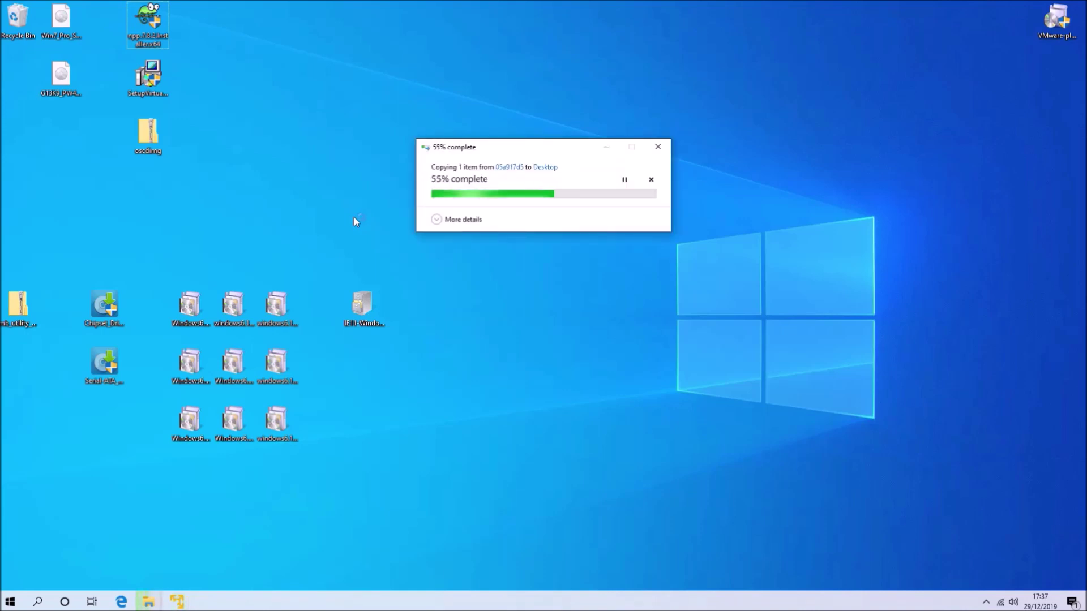
# Rename the desktop copy to MicrosoftWin7Dec2019x64 and move it into the left icon column.
pyautogui.rightClick(318, 164)
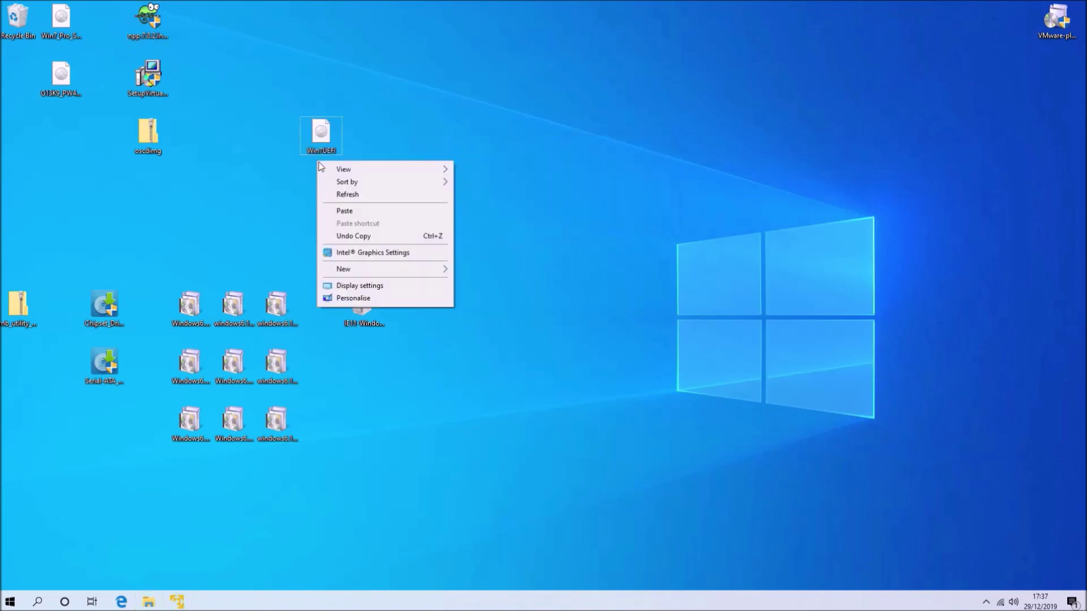
pyautogui.rightClick(323, 136)
pyautogui.click(403, 308)
pyautogui.write('MicrosoftWin7')
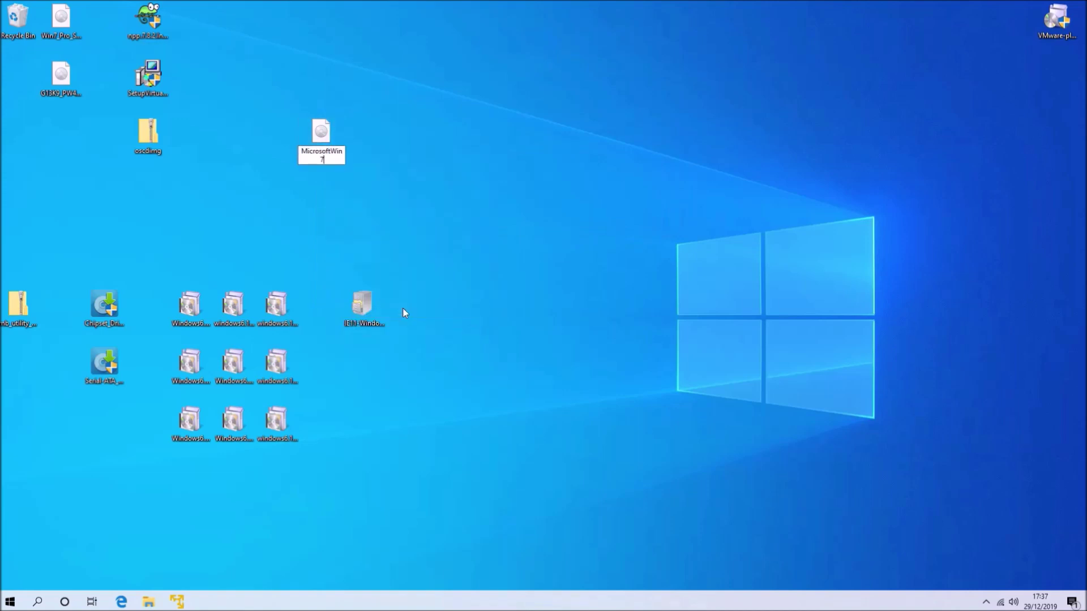
pyautogui.write('Dec2019x64')
pyautogui.press('Return')
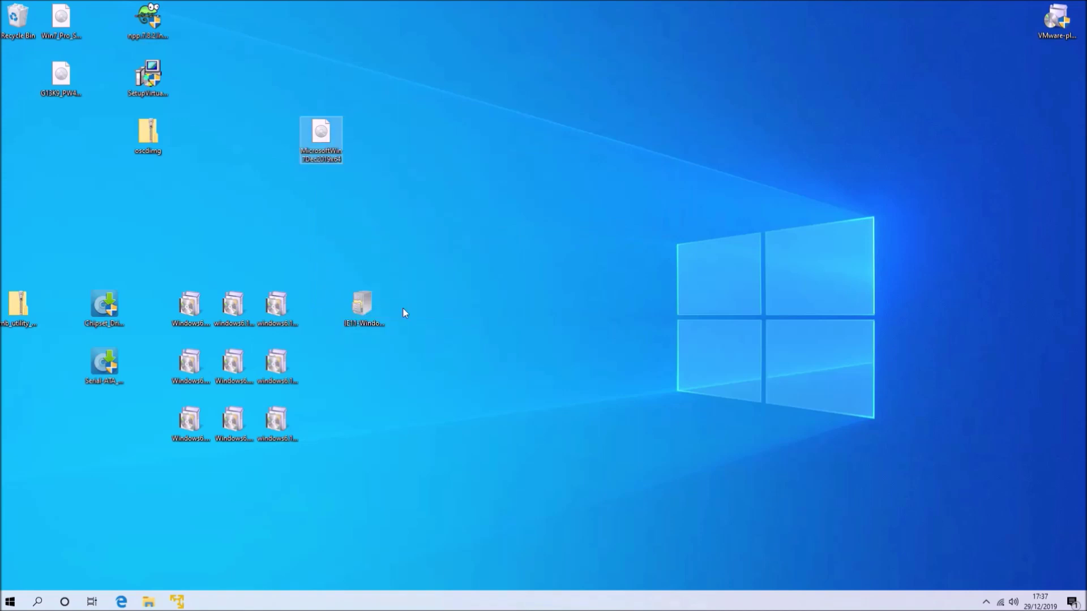
pyautogui.moveTo(318, 165); pyautogui.dragTo(59, 156)
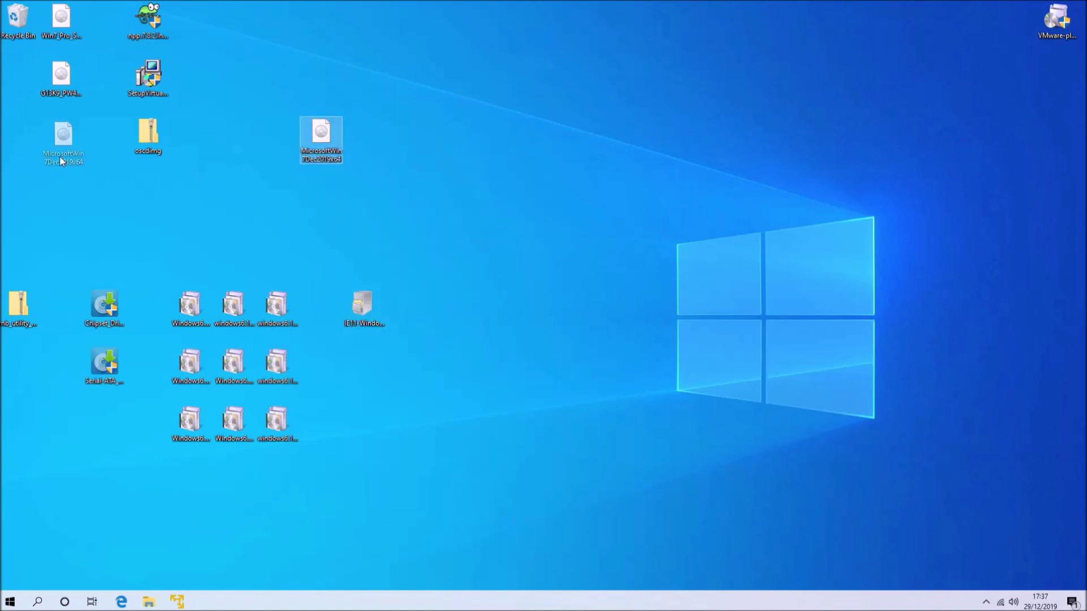
pyautogui.click(178, 602)
# Start a new virtual machine in VMware Player, adding 'Dec 2019' to its name.
pyautogui.rightClick(182, 605)
pyautogui.click(204, 539)
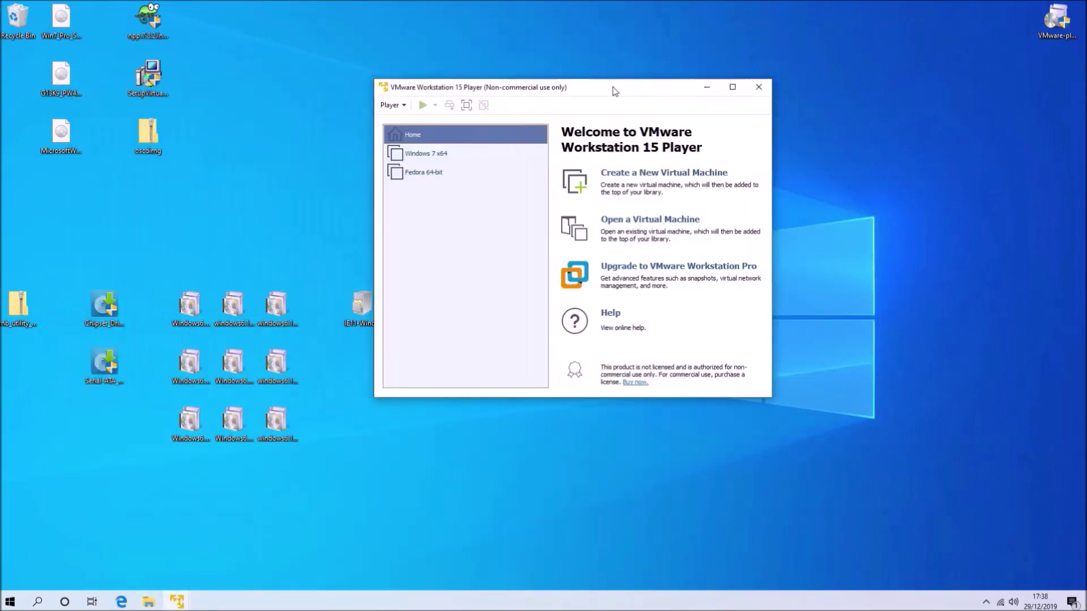
pyautogui.moveTo(615, 91); pyautogui.dragTo(792, 84)
pyautogui.click(569, 97)
pyautogui.moveTo(582, 112)
pyautogui.click(781, 111)
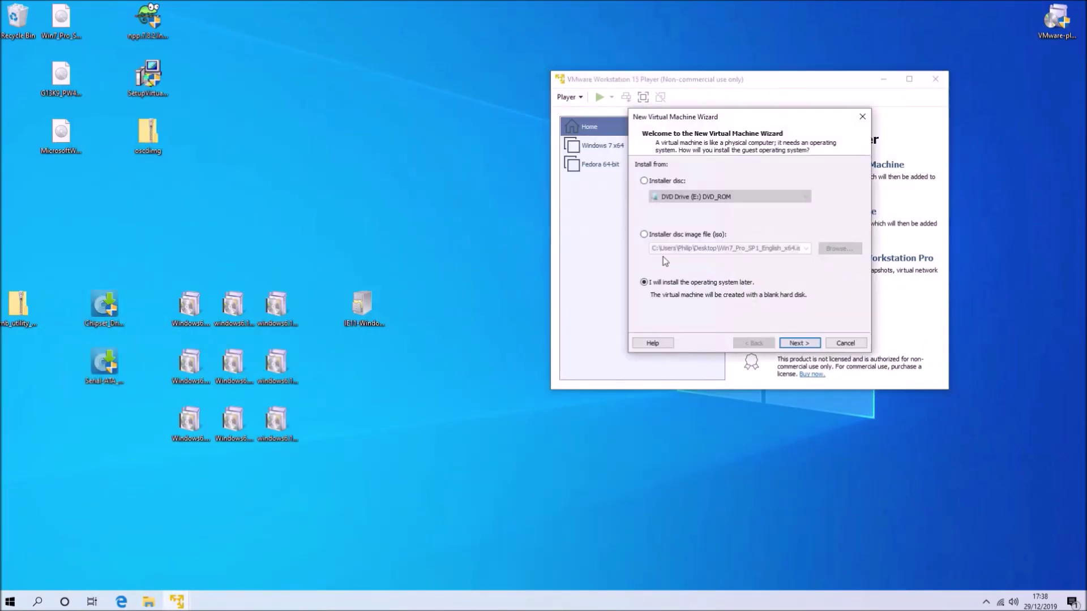
pyautogui.click(795, 344)
pyautogui.click(792, 344)
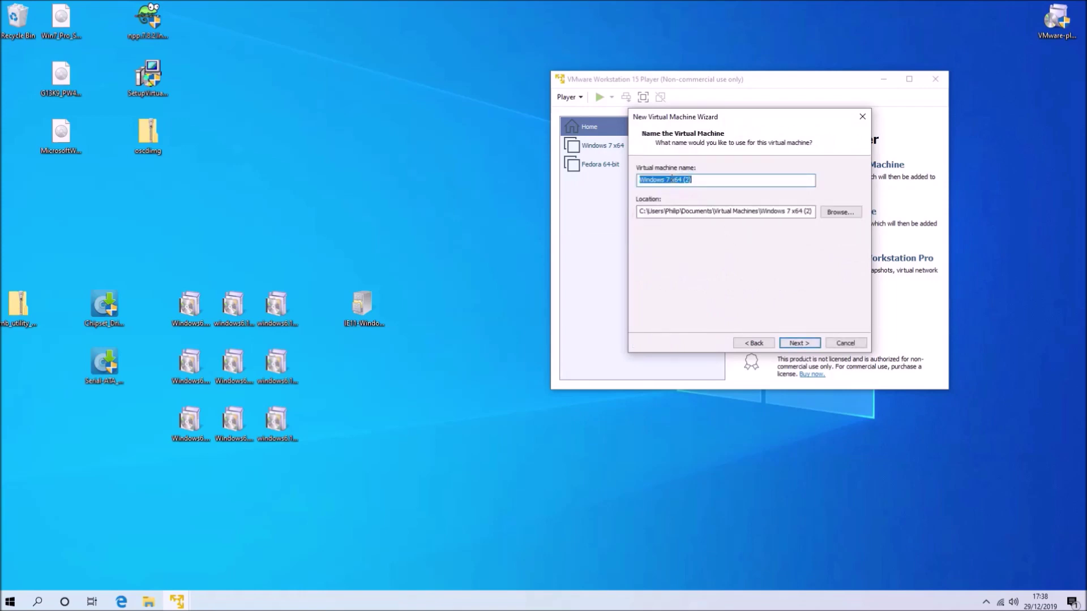
pyautogui.write('Dec 2019')
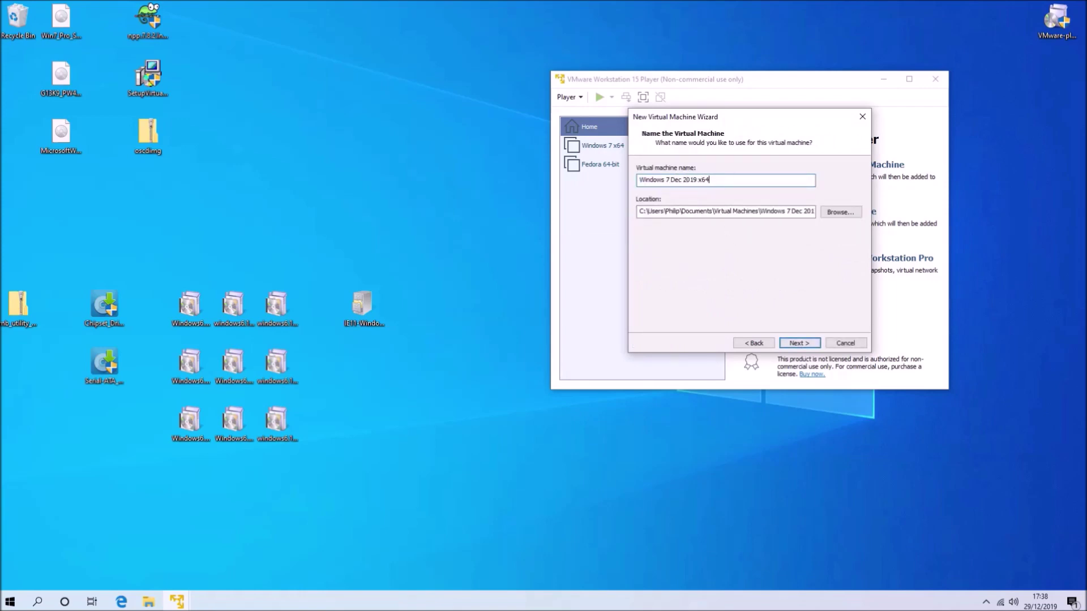
pyautogui.press('Return')
pyautogui.press('Return')
# Set the VM's memory to 4096 MB and its processors to 2 cores.
pyautogui.click(691, 277)
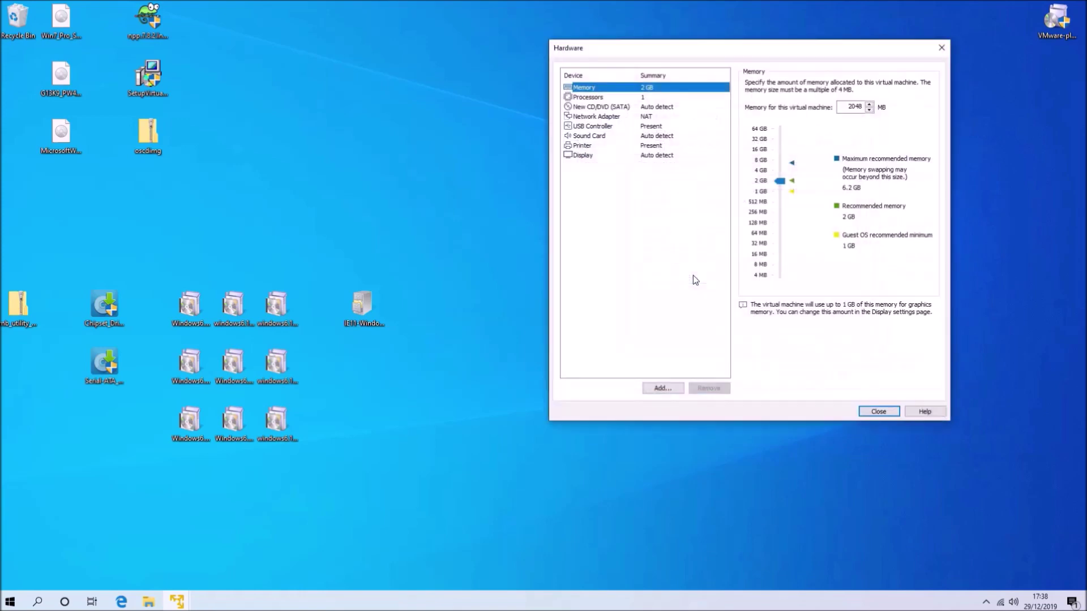
pyautogui.doubleClick(842, 104)
pyautogui.write('4096')
pyautogui.hotkey('shift', 'Tab')
pyautogui.press('Down')
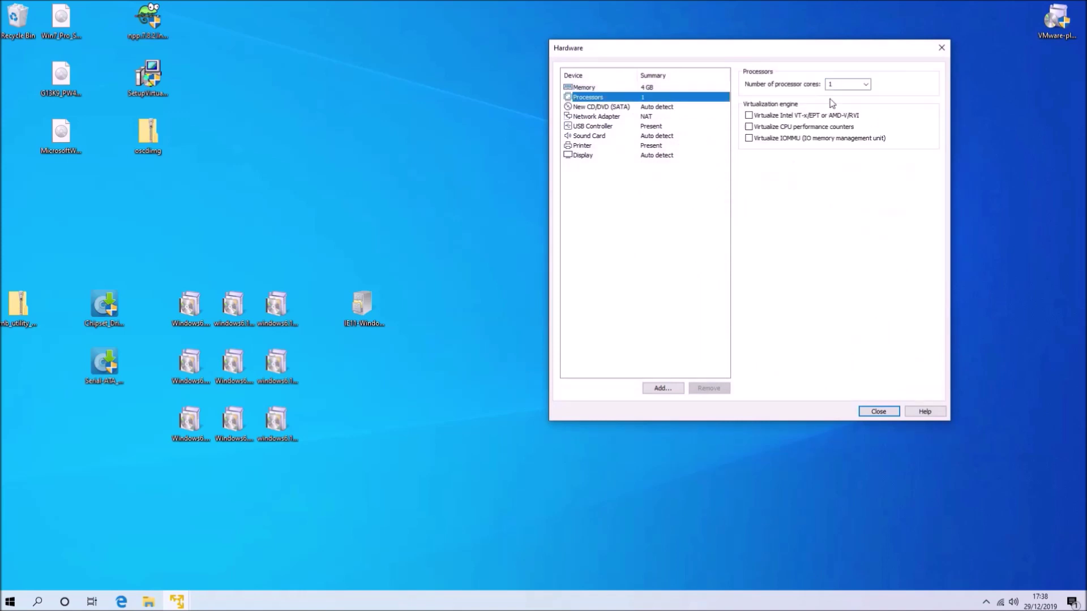
pyautogui.click(848, 84)
pyautogui.click(838, 104)
# Attach the Windows 7 ISO to the CD/DVD drive and set USB compatibility to 3.0.
pyautogui.click(600, 106)
pyautogui.click(798, 152)
pyautogui.click(909, 166)
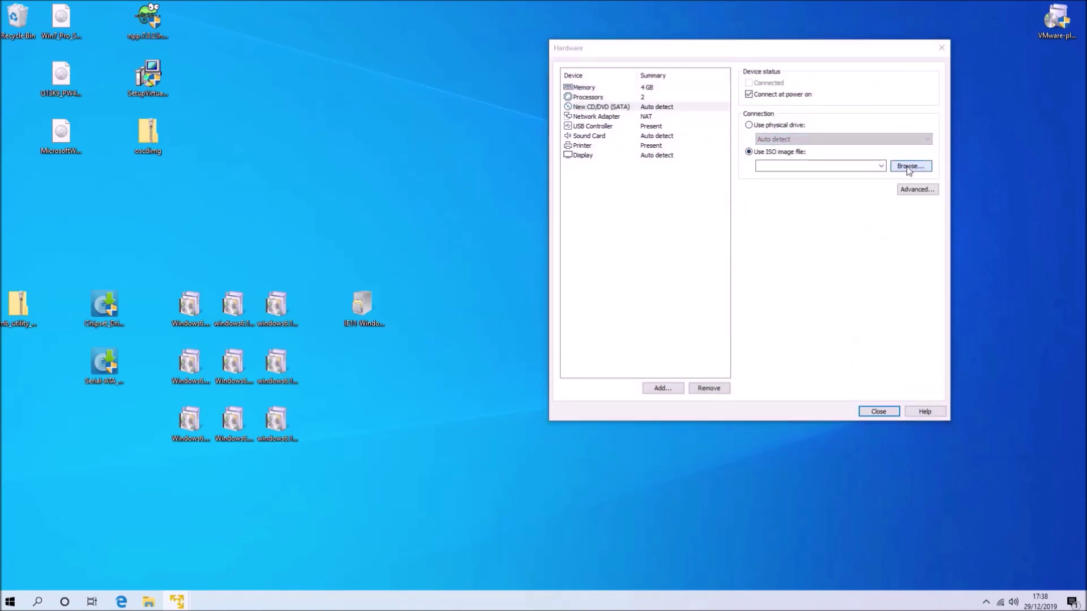
pyautogui.doubleClick(730, 151)
pyautogui.click(651, 116)
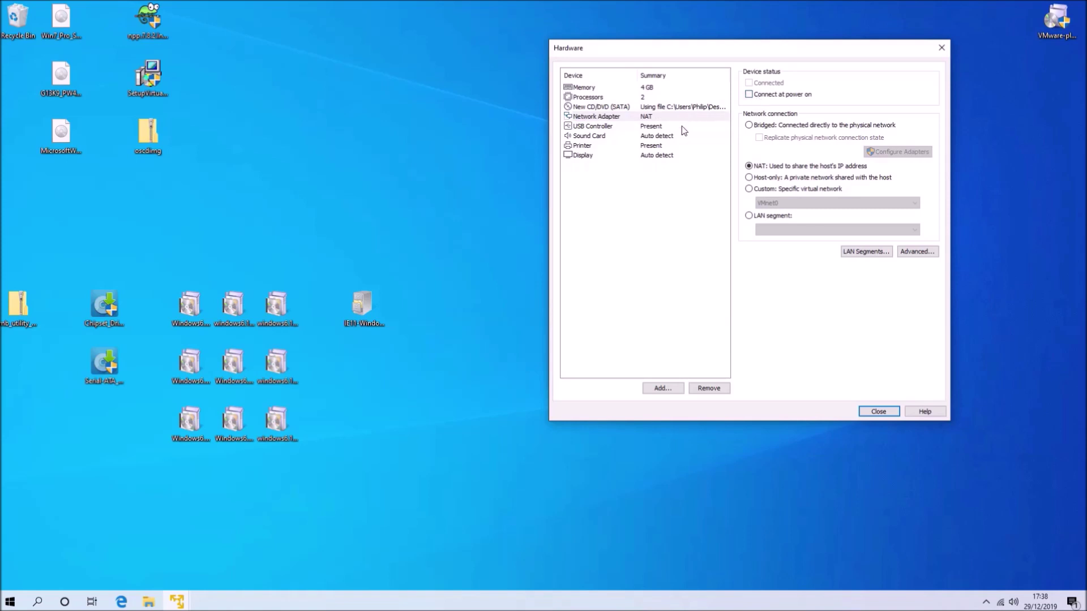
pyautogui.click(684, 127)
pyautogui.click(820, 83)
pyautogui.click(815, 110)
# Review sound and display settings, close hardware settings and finish creating the VM.
pyautogui.click(588, 136)
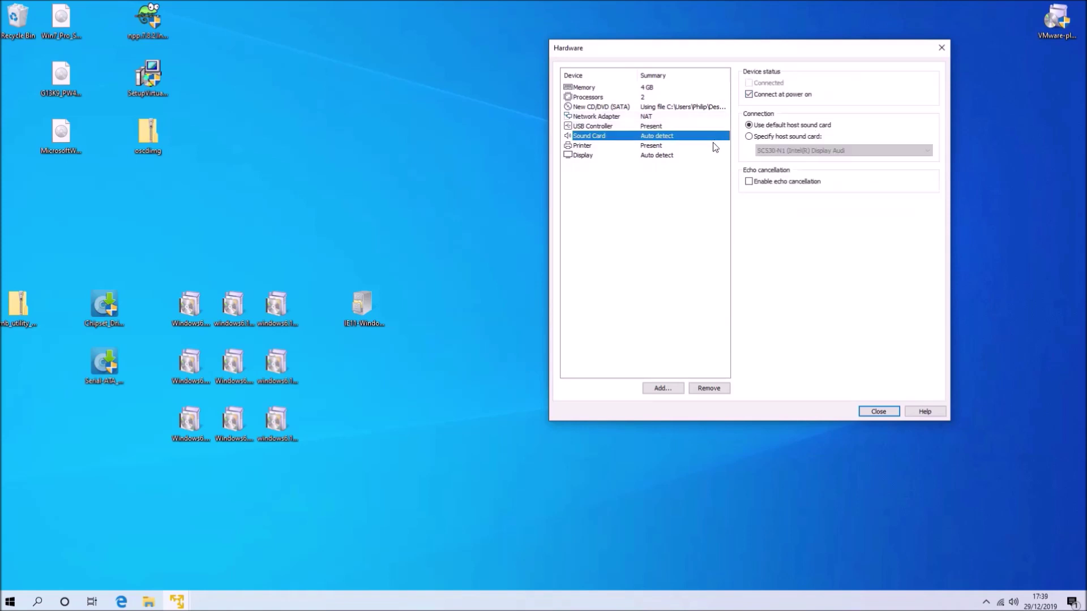
pyautogui.click(583, 155)
pyautogui.click(878, 411)
pyautogui.click(798, 343)
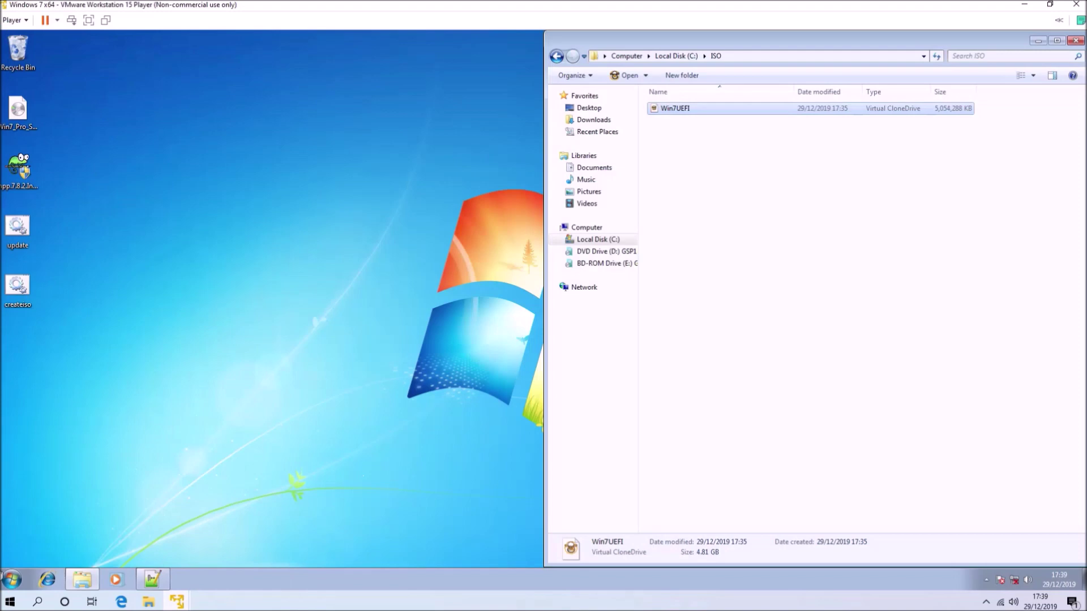
pyautogui.press('super')
# Power the new virtual machine back on and enlarge its window.
pyautogui.click(165, 550)
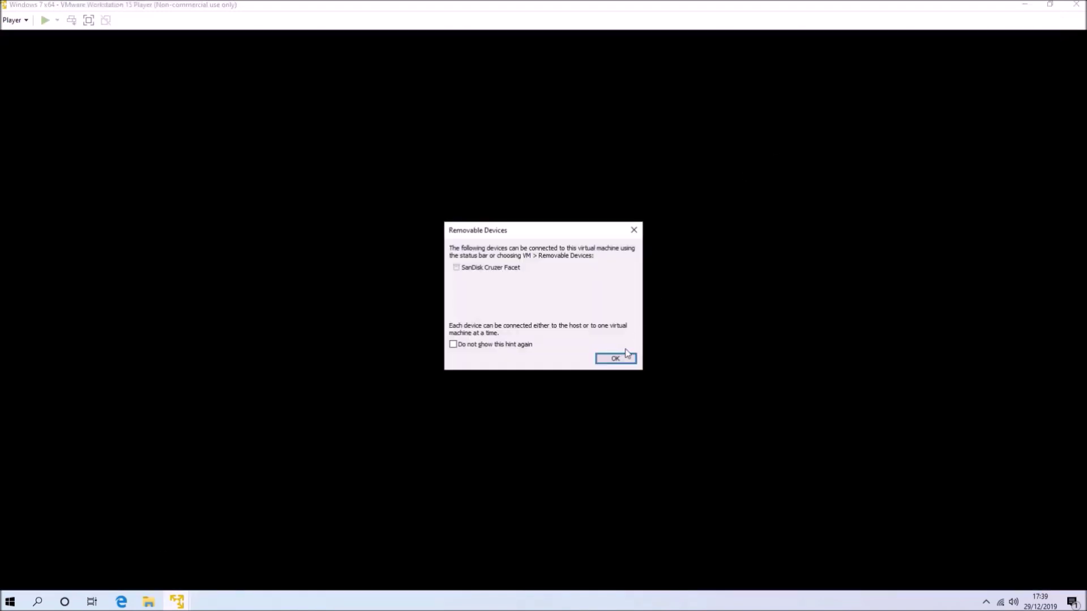
pyautogui.click(624, 358)
pyautogui.doubleClick(645, 145)
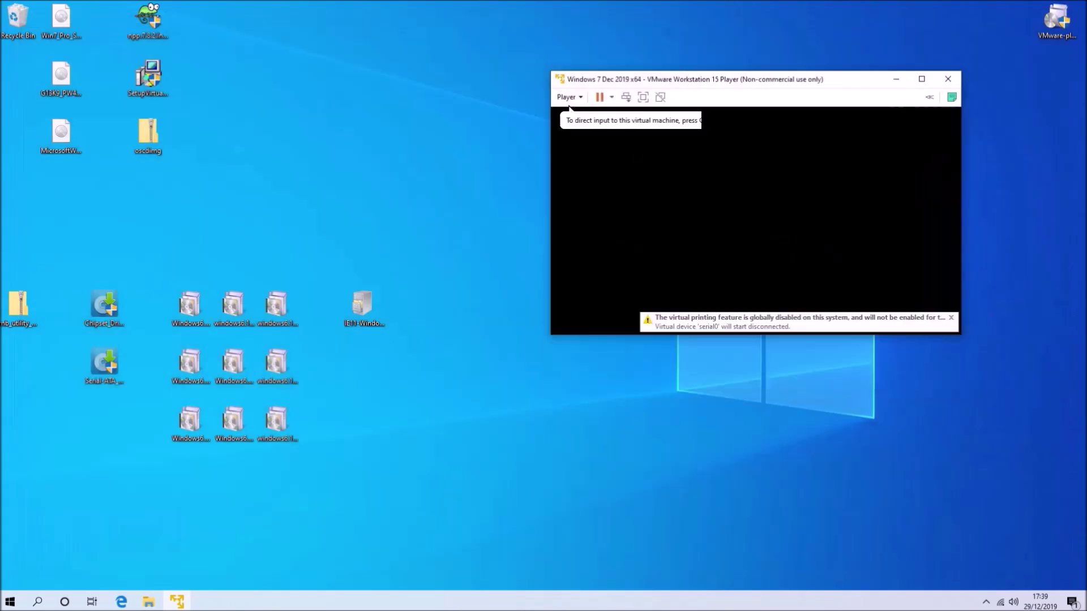
pyautogui.moveTo(651, 79); pyautogui.dragTo(546, 3)
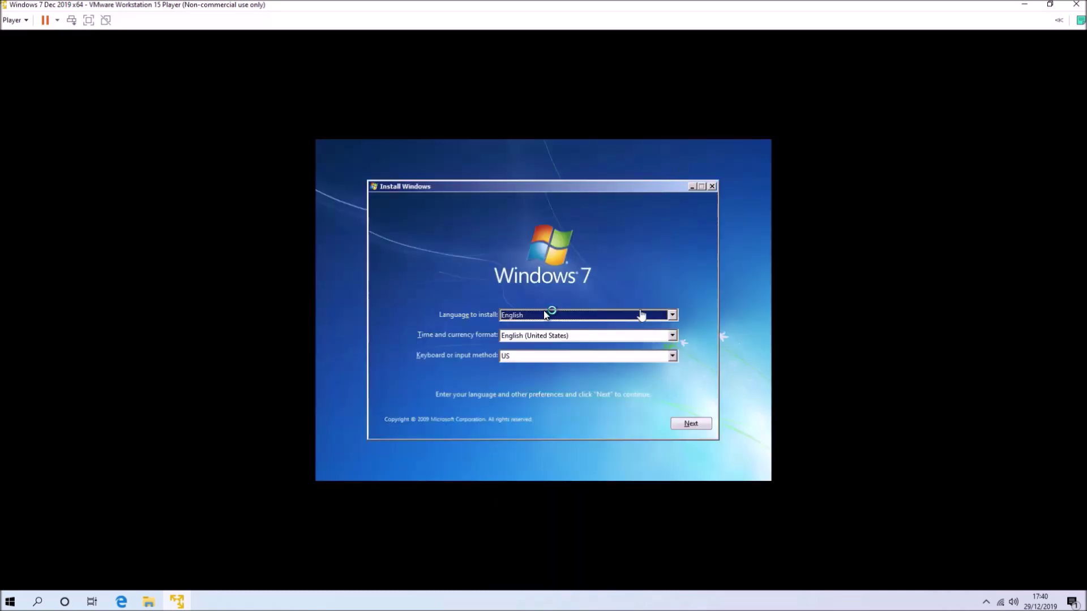
# Set Windows Setup's time and currency format to English (United Kingdom).
pyautogui.click(635, 336)
pyautogui.scroll(2, 626, 361)
pyautogui.click(626, 362)
pyautogui.click(685, 425)
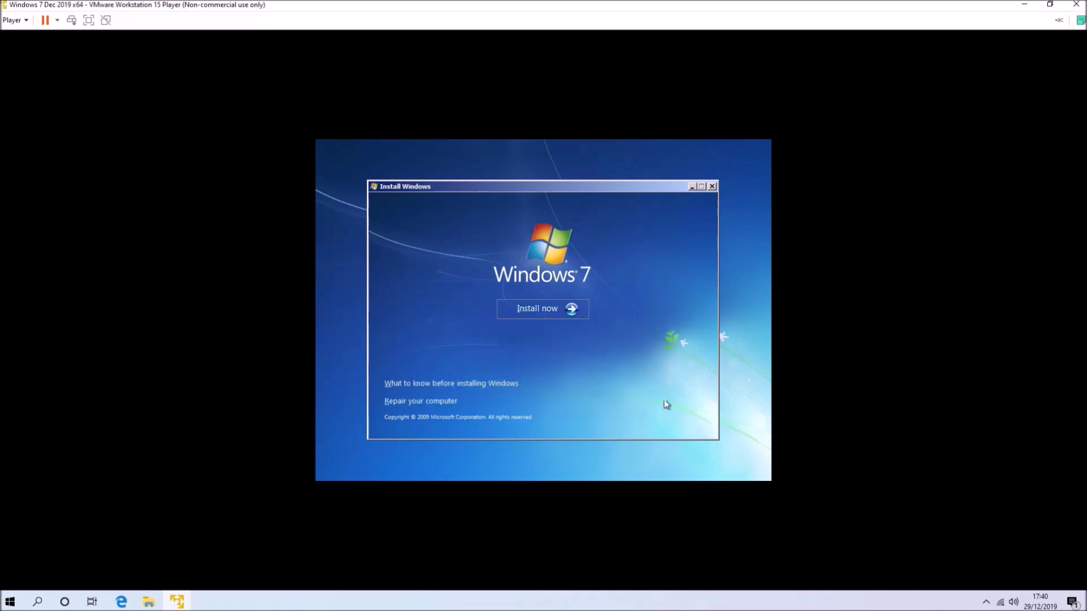
# Start the install, accept the licence terms, and choose a custom installation.
pyautogui.click(554, 308)
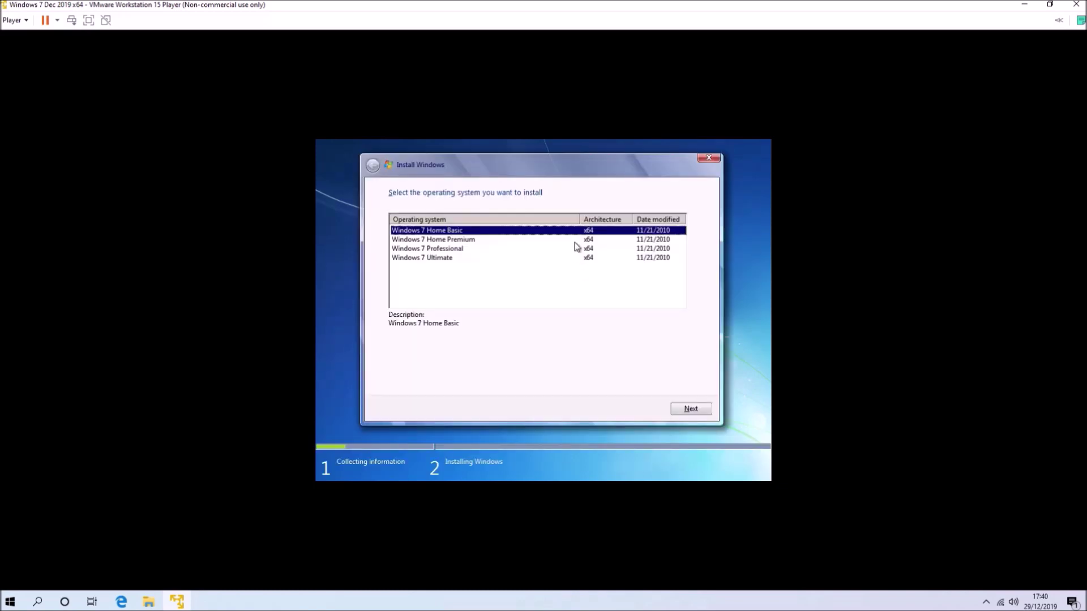
pyautogui.click(678, 411)
pyautogui.click(476, 376)
pyautogui.click(679, 411)
pyautogui.click(580, 320)
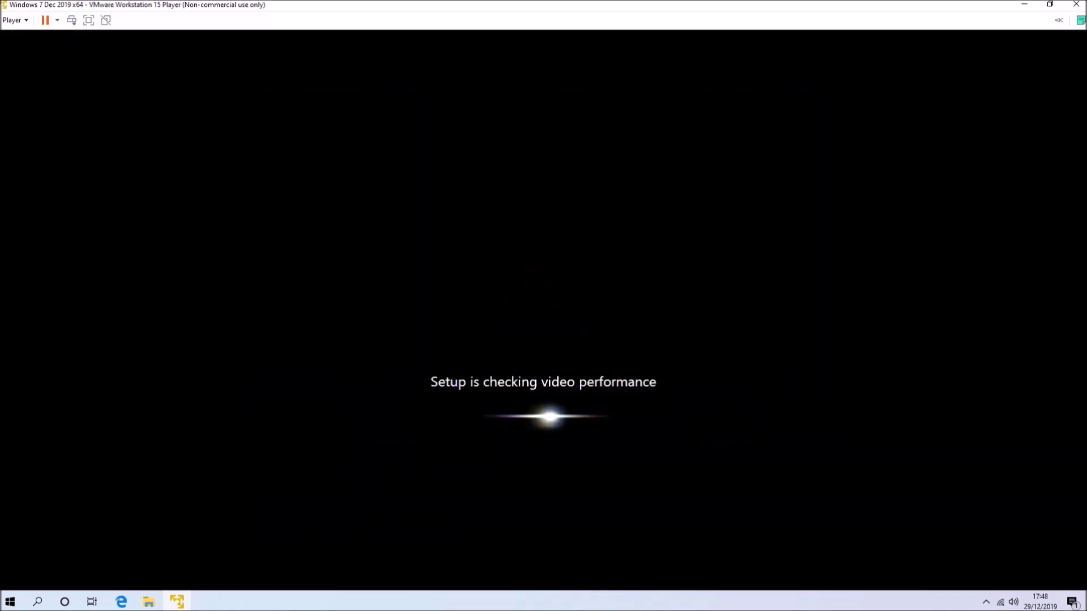
# Enter the user name, skip the product key, postpone automatic protection, and accept time settings.
pyautogui.write('phil')
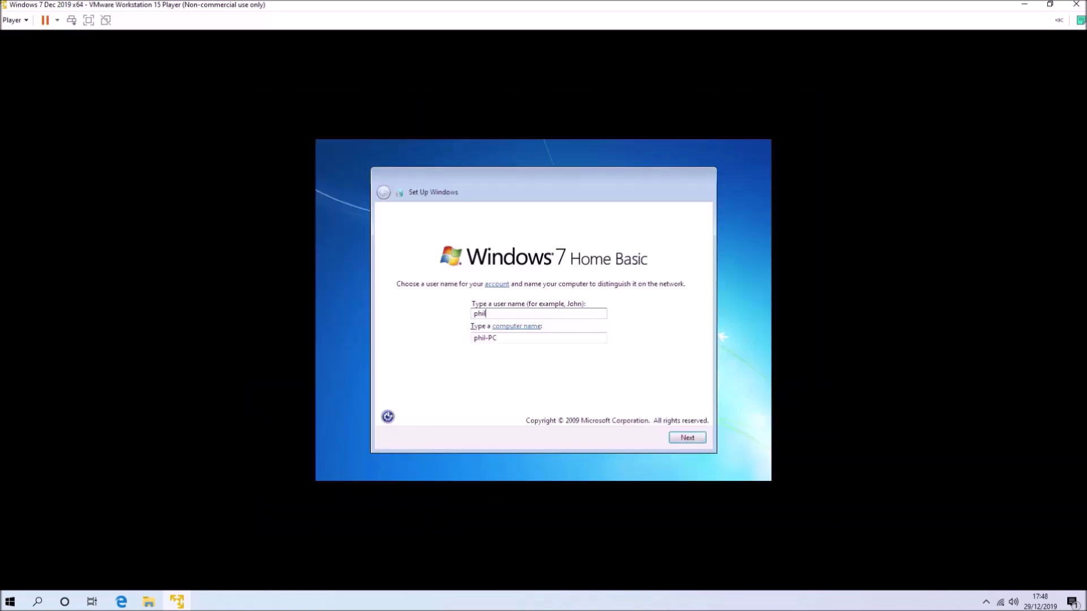
pyautogui.press('Return')
pyautogui.press('Return')
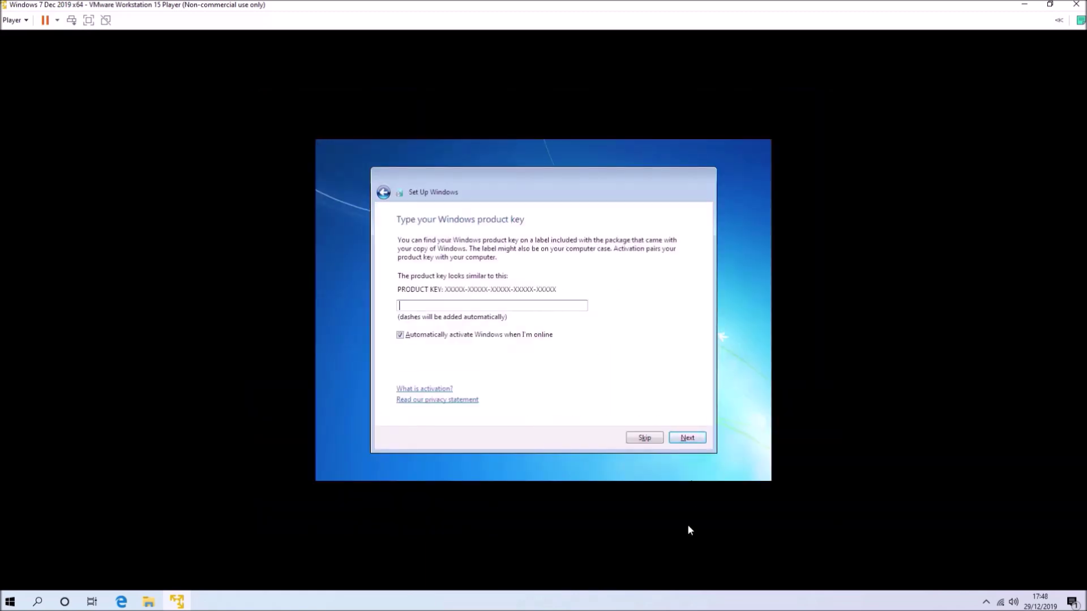
pyautogui.click(539, 335)
pyautogui.click(636, 439)
pyautogui.click(570, 405)
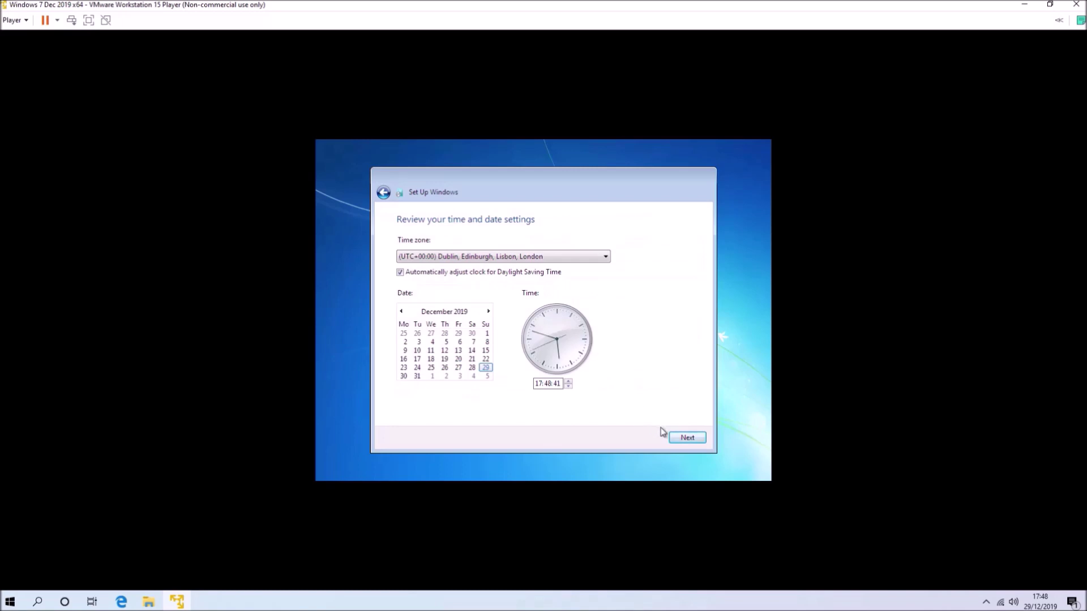
pyautogui.click(683, 441)
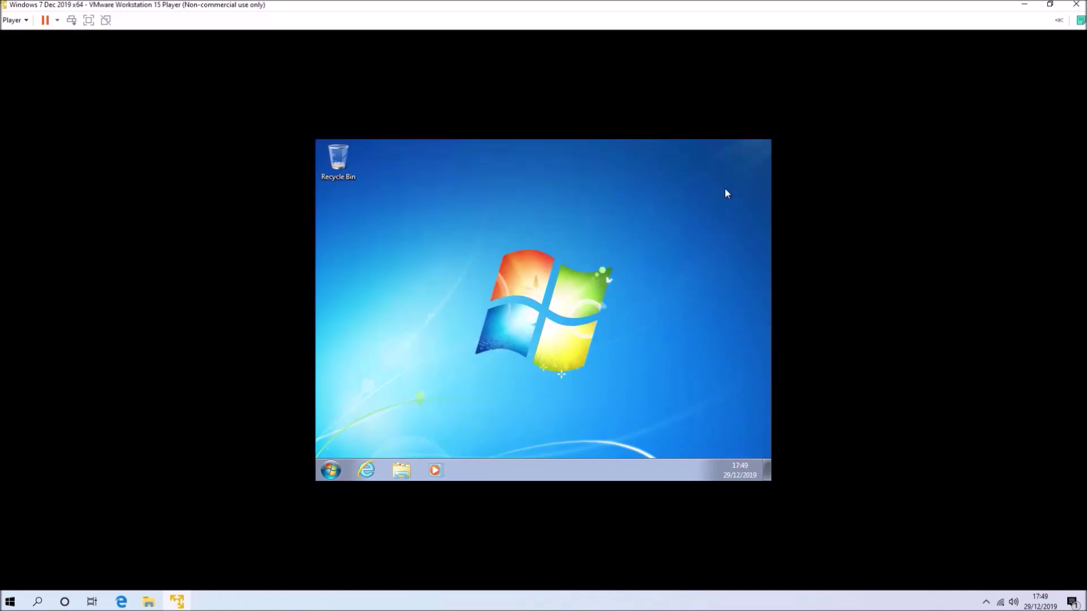
# From the guest's Computer window, open Programs and Features and view installed updates.
pyautogui.click(340, 467)
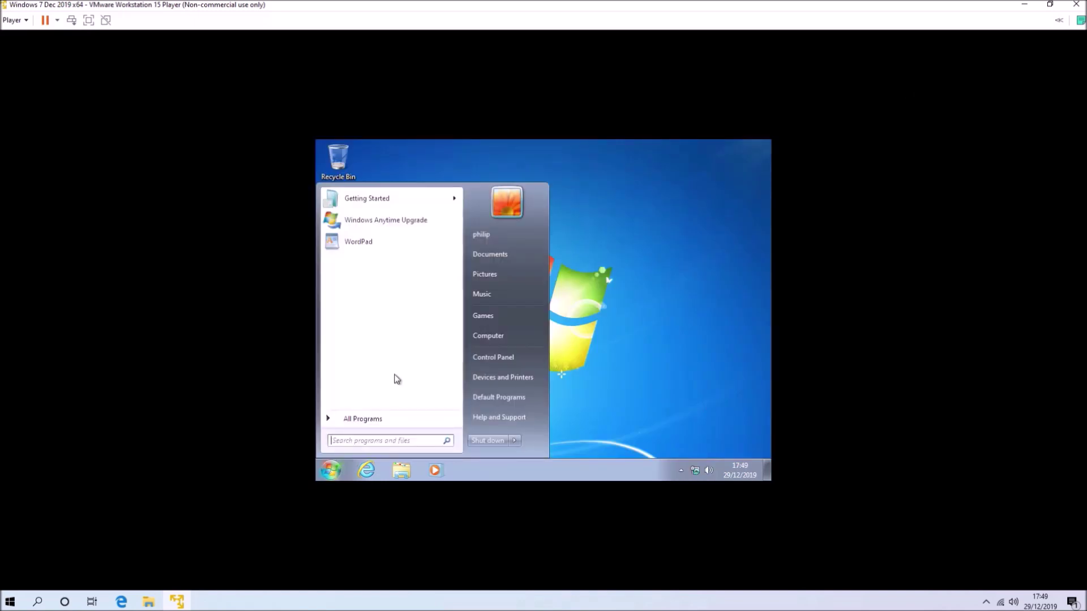
pyautogui.click(514, 334)
pyautogui.click(531, 181)
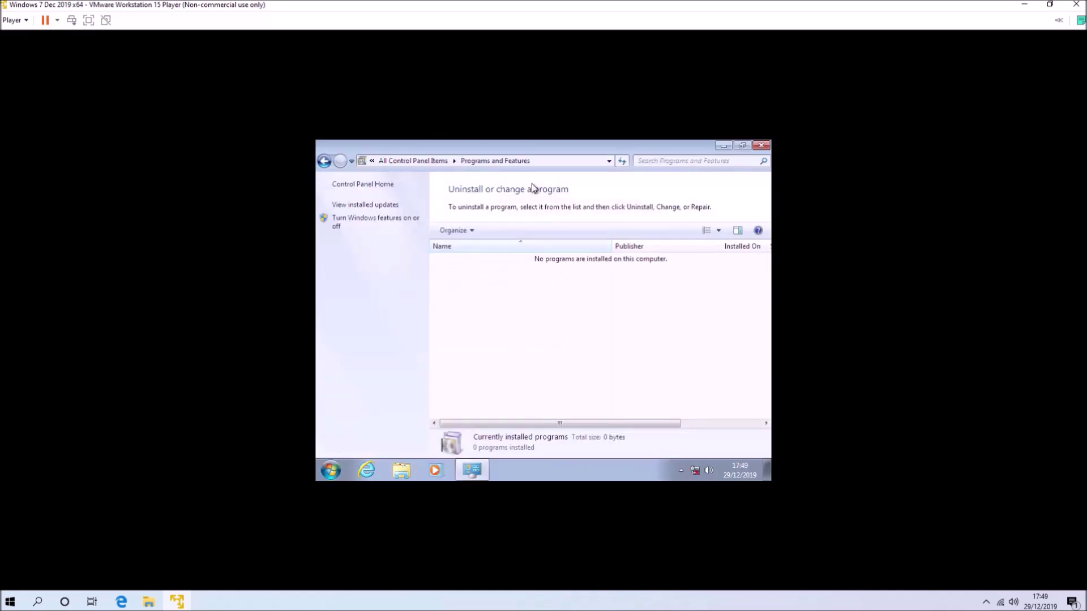
pyautogui.click(391, 206)
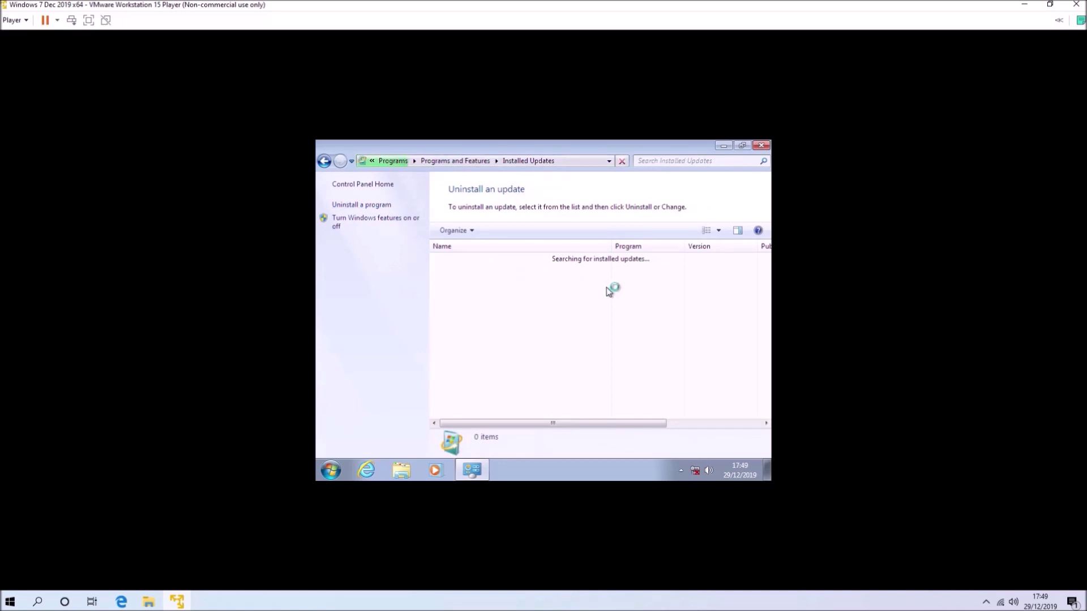